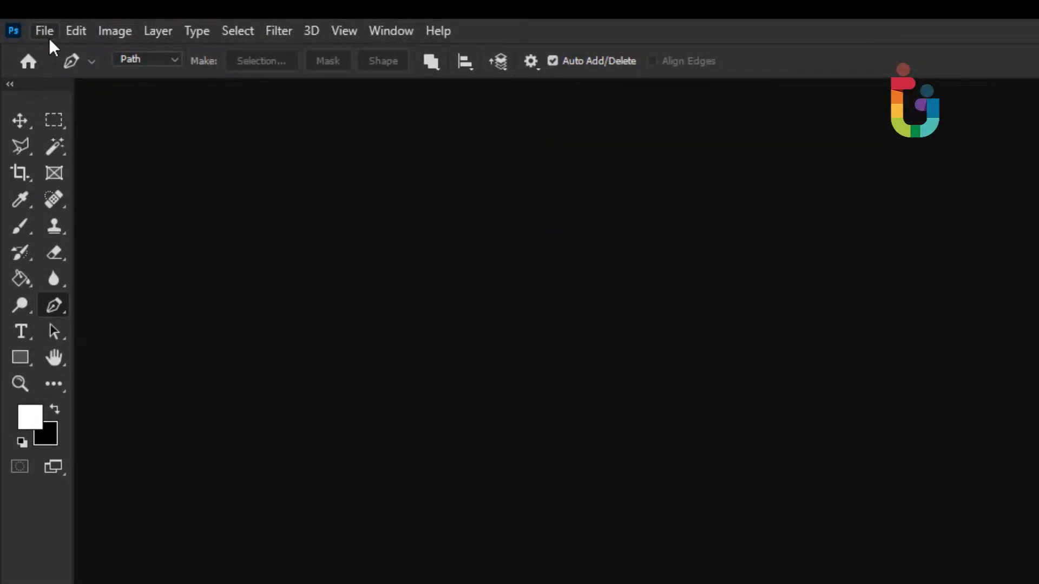
Open the New Document setup from the File menu
{"action": "left_click", "coordinate": [46, 33]}
{"action": "left_click", "coordinate": [61, 52]}
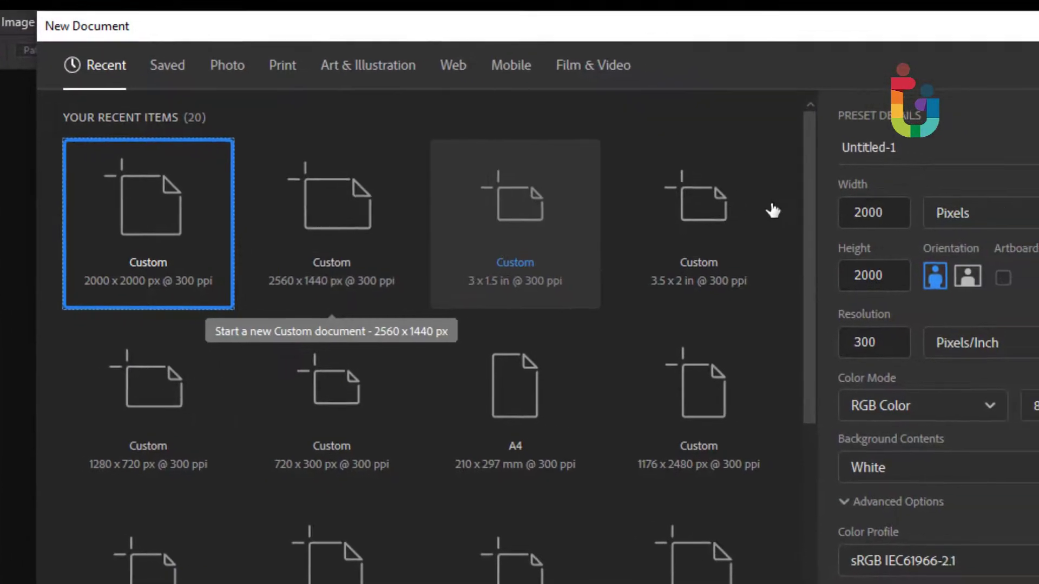
Create a 2000×2000 px, 300 ppi document named Logo Design
{"action": "type", "text": "Logo Design"}
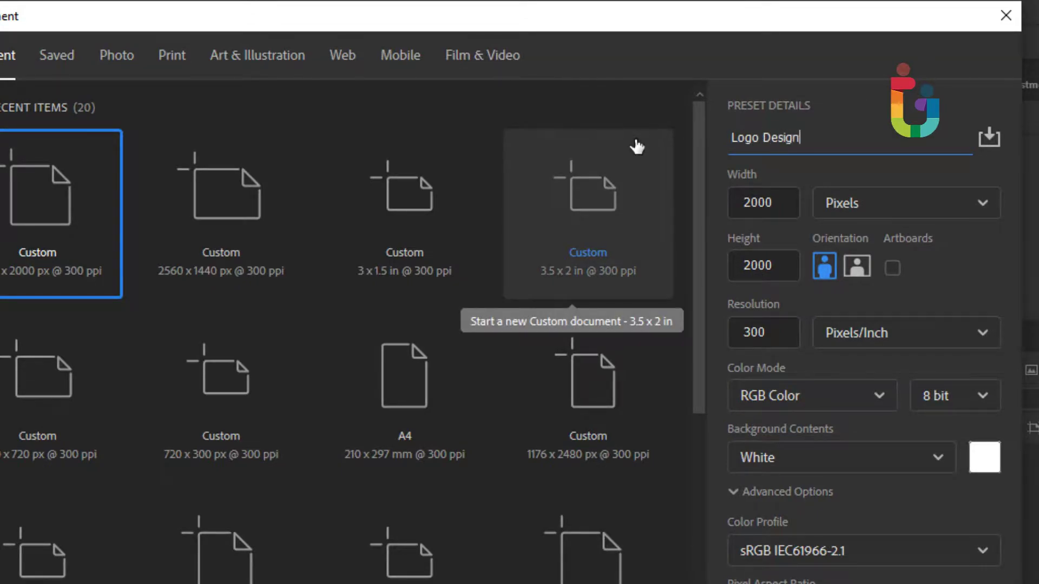
{"action": "left_click", "coordinate": [778, 197]}
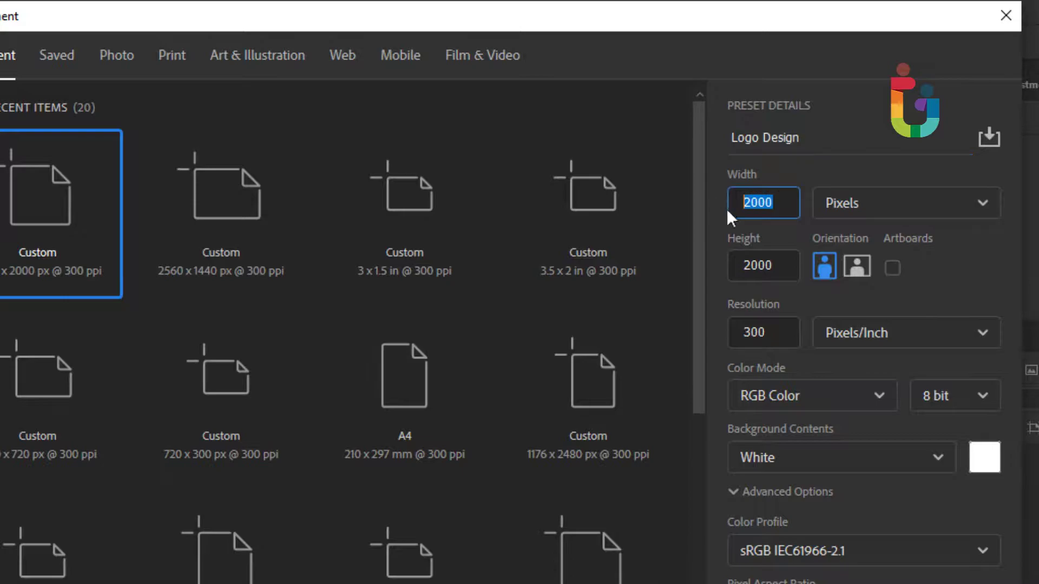
{"action": "left_click", "coordinate": [783, 267]}
{"action": "left_click_drag", "start_coordinate": [785, 336], "coordinate": [748, 337]}
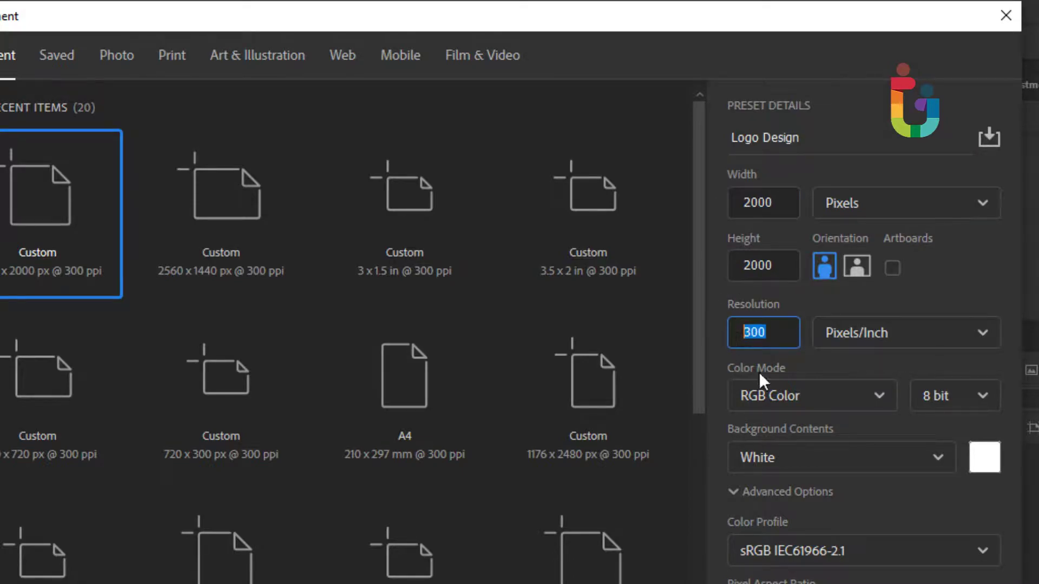
{"action": "key", "text": "Return"}
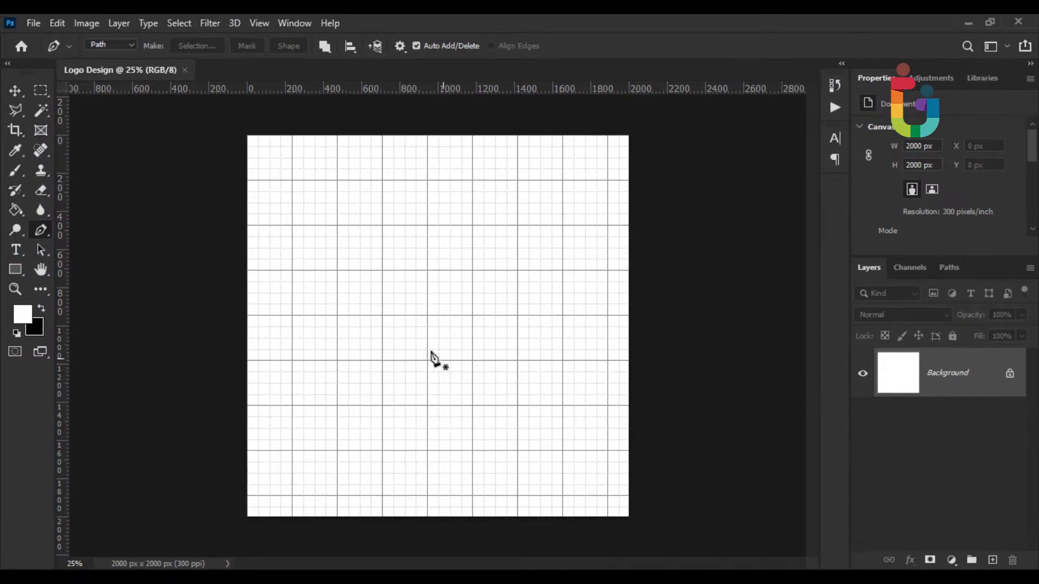
Toggle View > Show > Grid so the grid is displayed on the canvas
{"action": "left_click", "coordinate": [250, 23]}
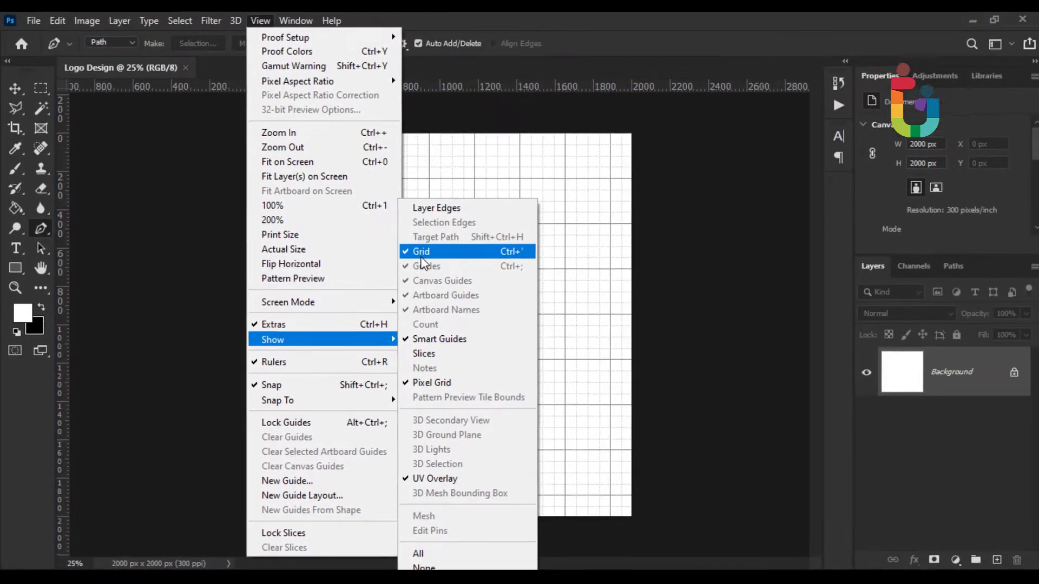
{"action": "left_click", "coordinate": [403, 324]}
{"action": "key", "text": "alt+v"}
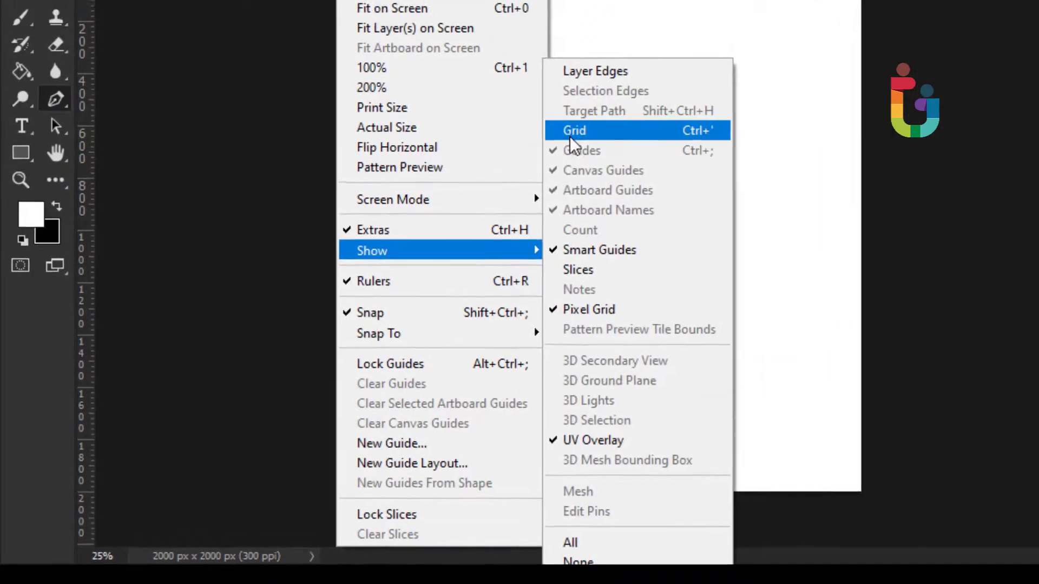
{"action": "left_click", "coordinate": [601, 111]}
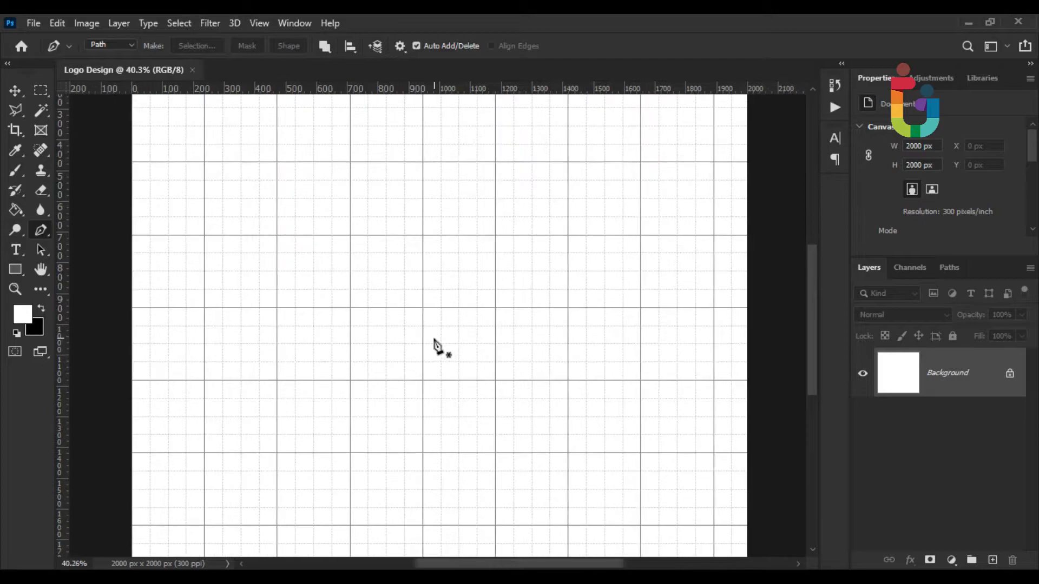
{"action": "scroll", "coordinate": [352, 349], "scroll_direction": "up", "scroll_amount": 2}
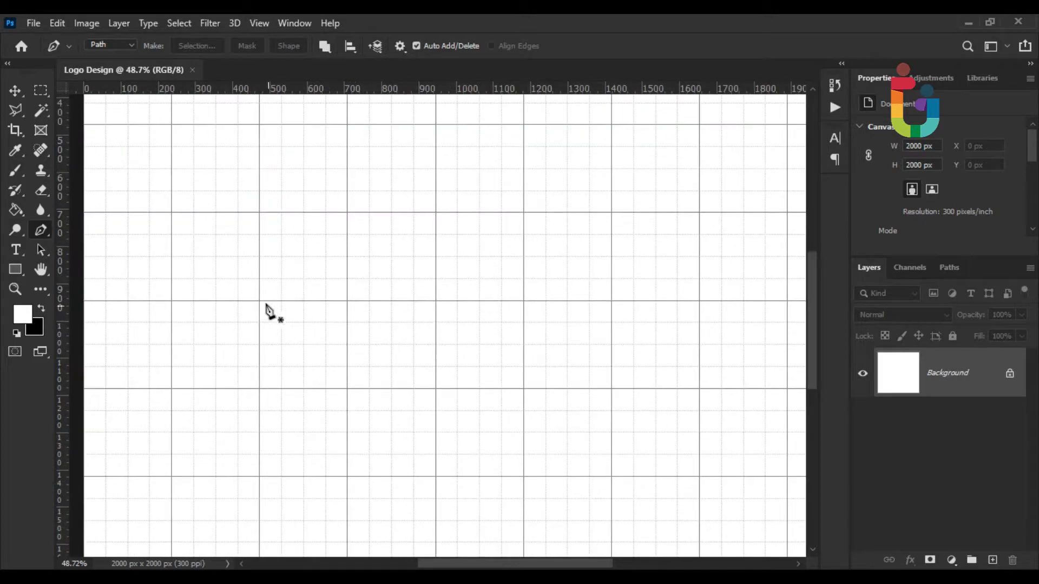
Pen a thick inverted-V roof outline with inner and outer peaks, closing at the start point
{"action": "left_click", "coordinate": [259, 301]}
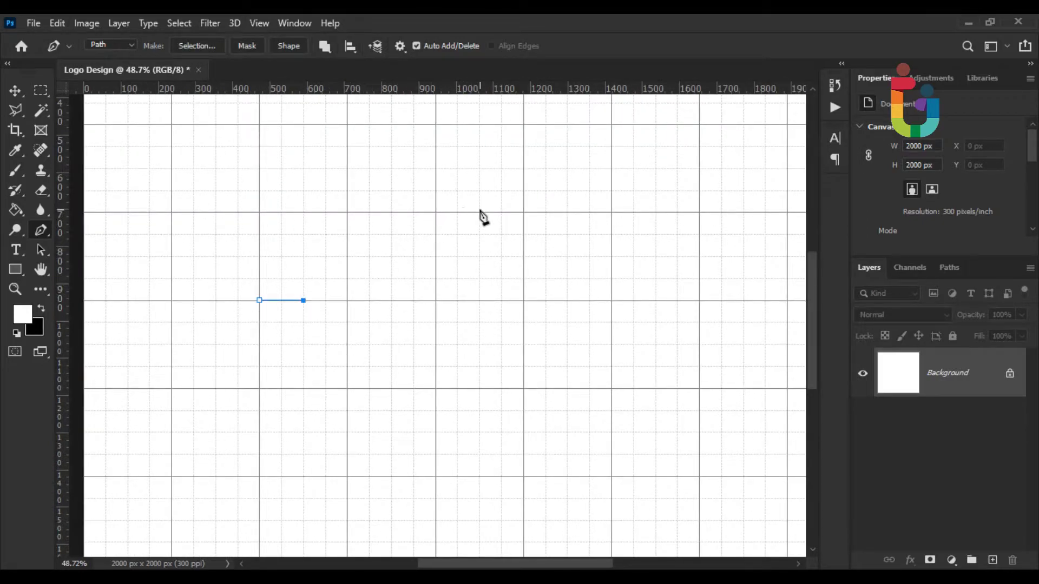
{"action": "left_click", "coordinate": [523, 169]}
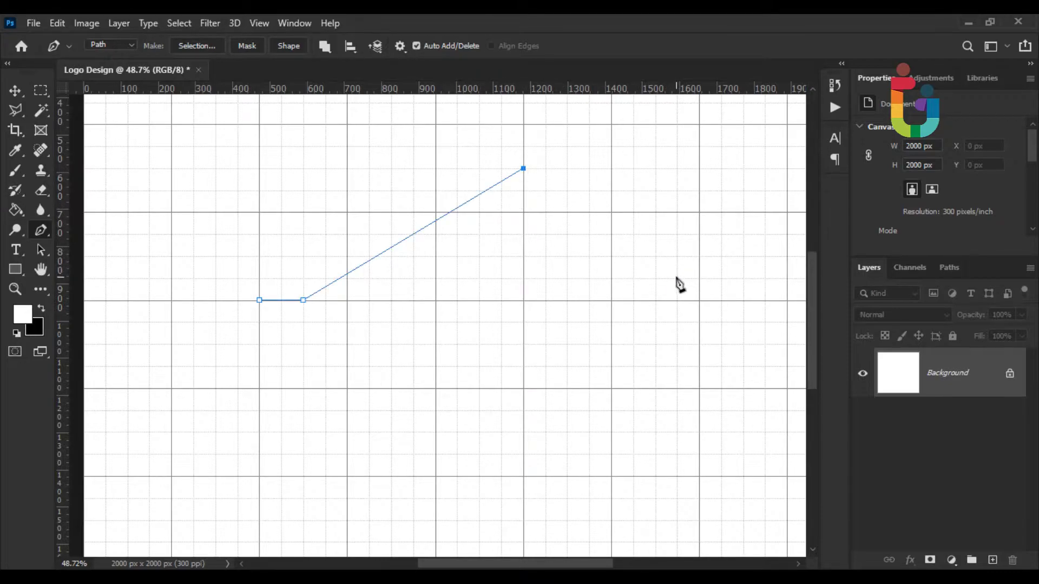
{"action": "left_click", "coordinate": [744, 301]}
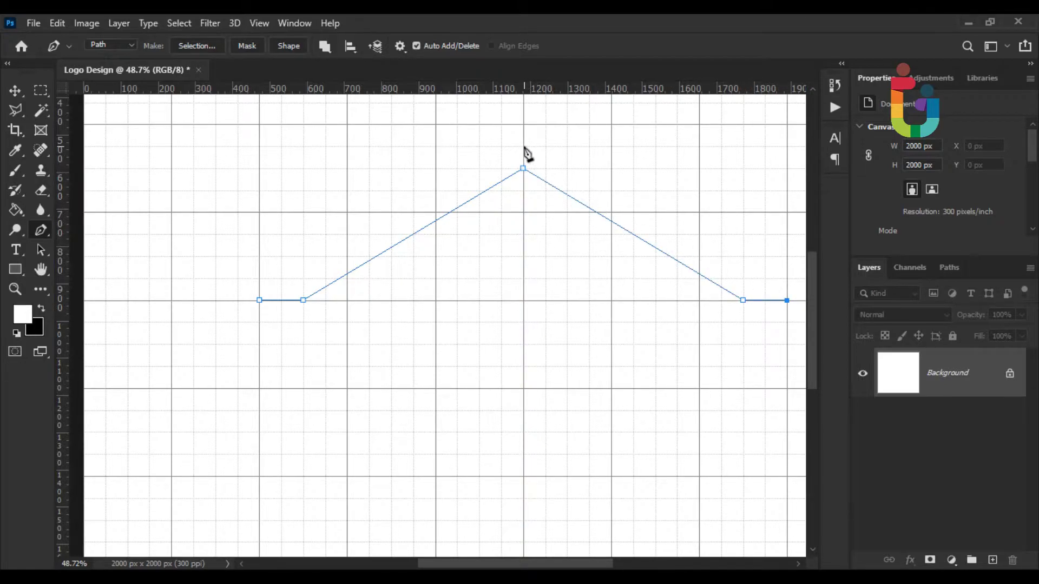
{"action": "left_click", "coordinate": [523, 146]}
{"action": "left_click", "coordinate": [259, 301]}
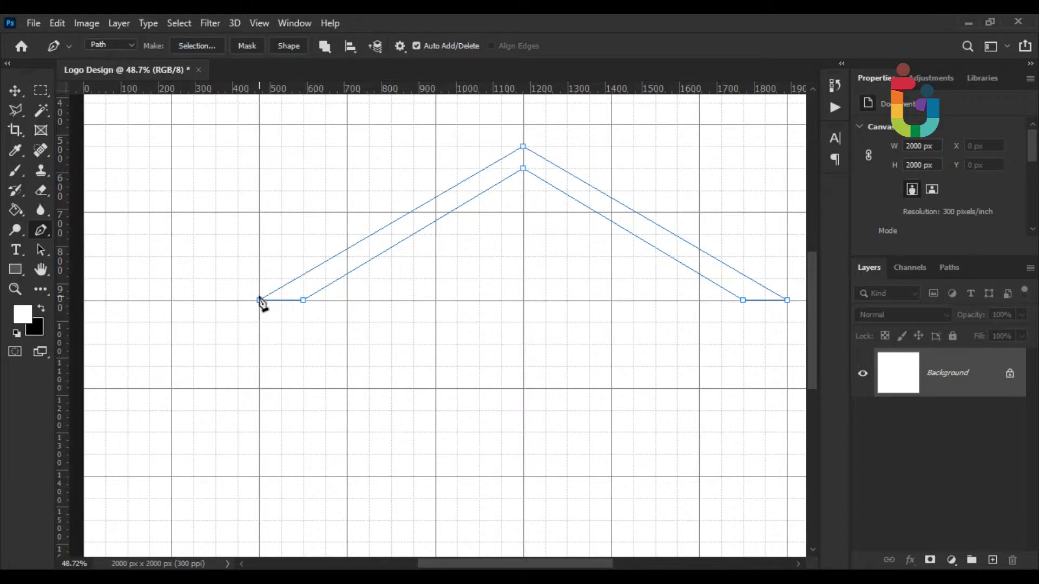
{"action": "scroll", "coordinate": [266, 331], "scroll_direction": "up", "scroll_amount": 3}
{"action": "scroll", "coordinate": [274, 332], "scroll_direction": "up", "scroll_amount": 5}
{"action": "scroll", "coordinate": [513, 401], "scroll_direction": "down", "scroll_amount": 8}
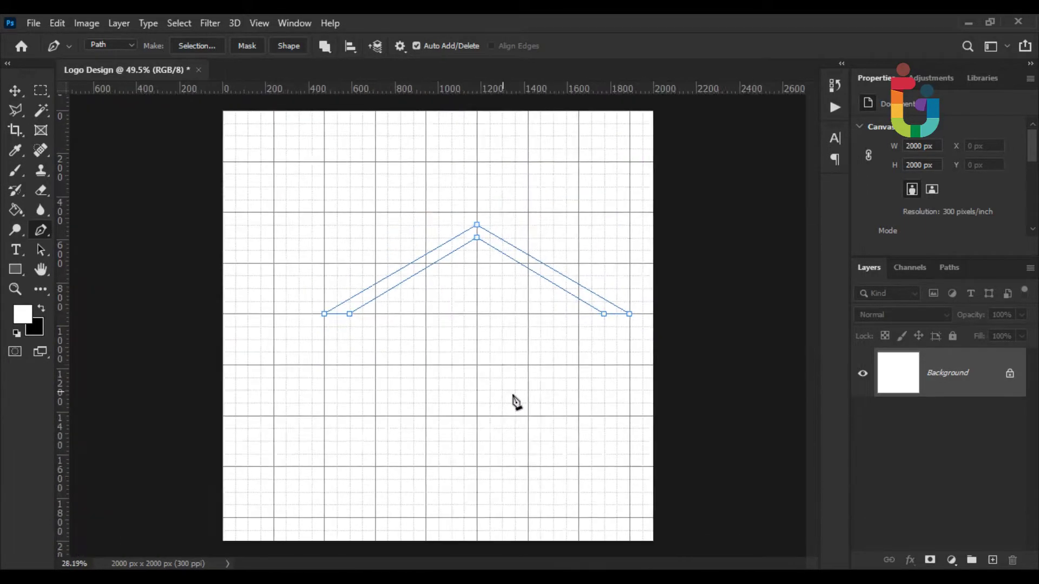
{"action": "scroll", "coordinate": [513, 401], "scroll_direction": "down", "scroll_amount": 3}
Fill the roof path with a Solid Color layer in blue #0064b9
{"action": "left_click", "coordinate": [940, 557]}
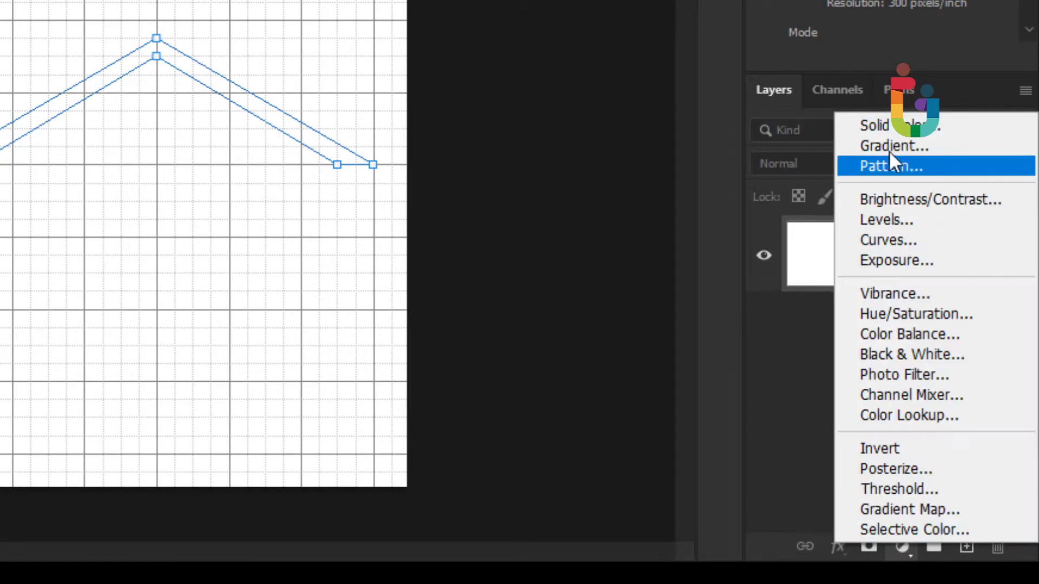
{"action": "left_click", "coordinate": [920, 249]}
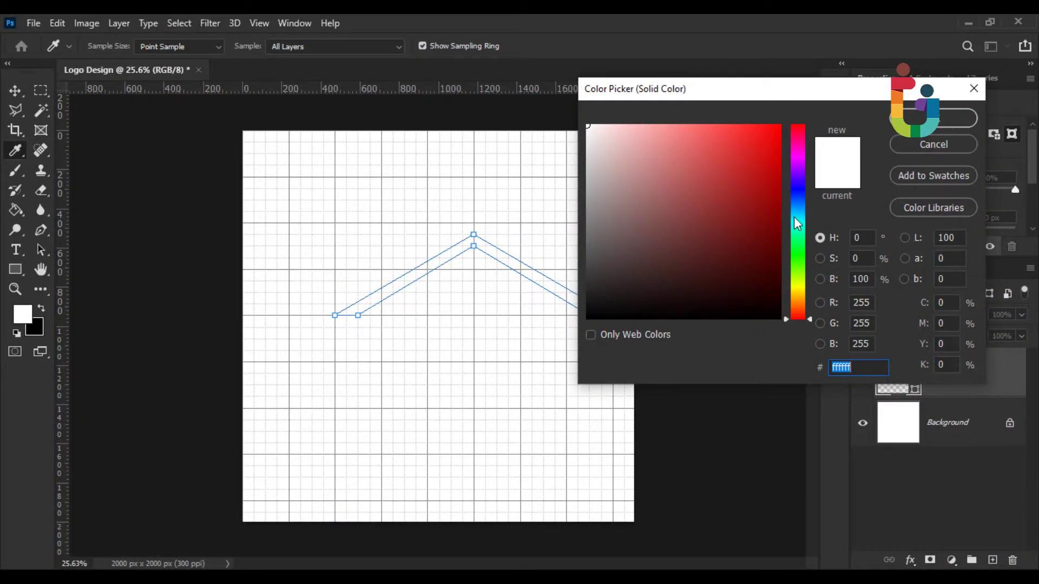
{"action": "left_click_drag", "start_coordinate": [795, 206], "coordinate": [795, 198]}
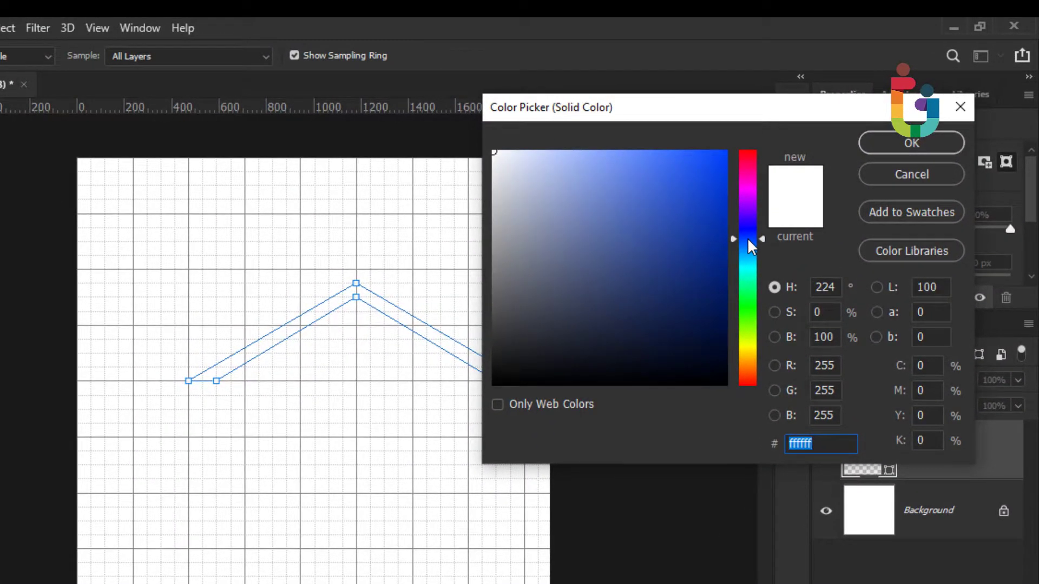
{"action": "mouse_move", "coordinate": [707, 223]}
{"action": "left_mouse_down"}
{"action": "mouse_move", "coordinate": [725, 214]}
{"action": "mouse_move", "coordinate": [752, 250]}
{"action": "left_mouse_up"}
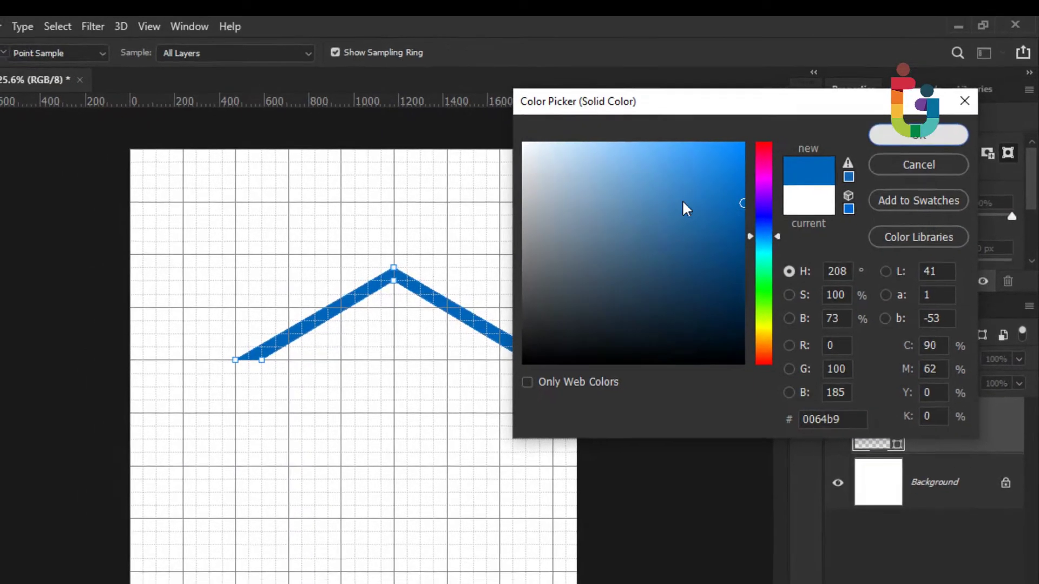
{"action": "key", "text": "Return"}
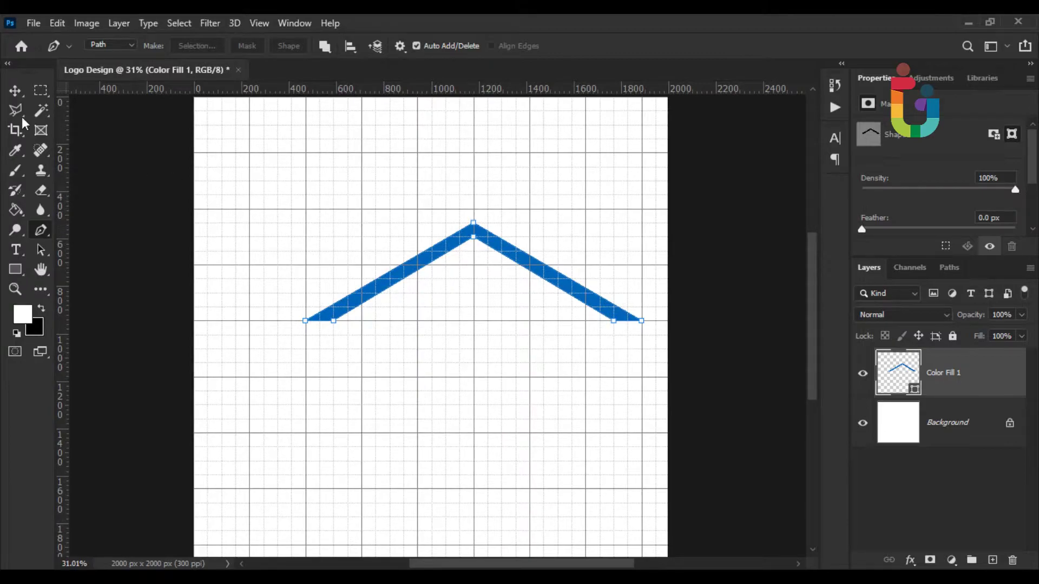
Shift the blue roof slightly left and transform it narrower horizontally
{"action": "left_click", "coordinate": [16, 91]}
{"action": "scroll", "coordinate": [416, 243], "scroll_direction": "up", "scroll_amount": 1}
{"action": "left_click_drag", "start_coordinate": [569, 276], "coordinate": [535, 276]}
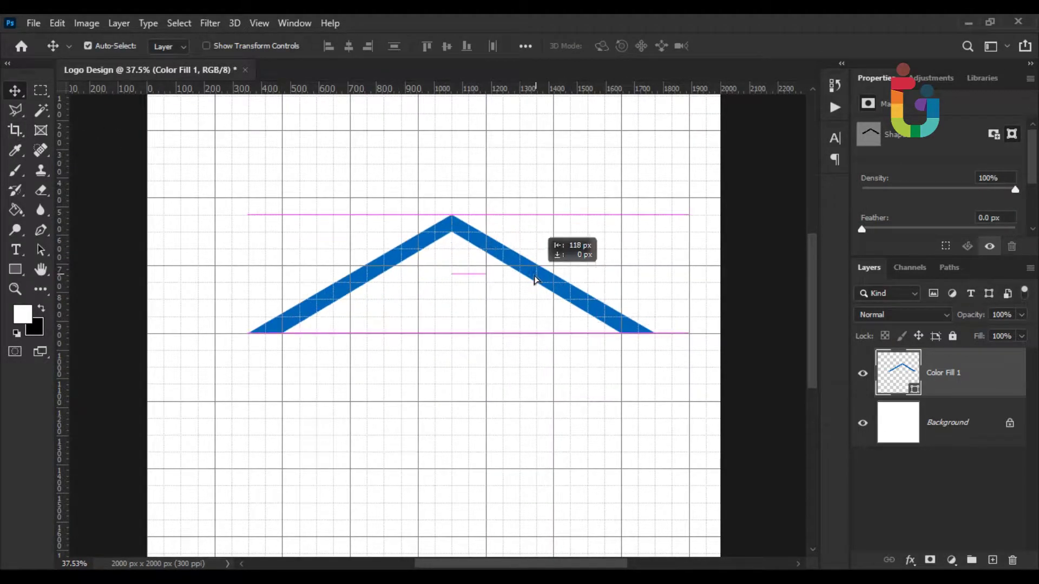
{"action": "key", "text": "ctrl+t"}
{"action": "left_click_drag", "start_coordinate": [657, 275], "coordinate": [553, 273]}
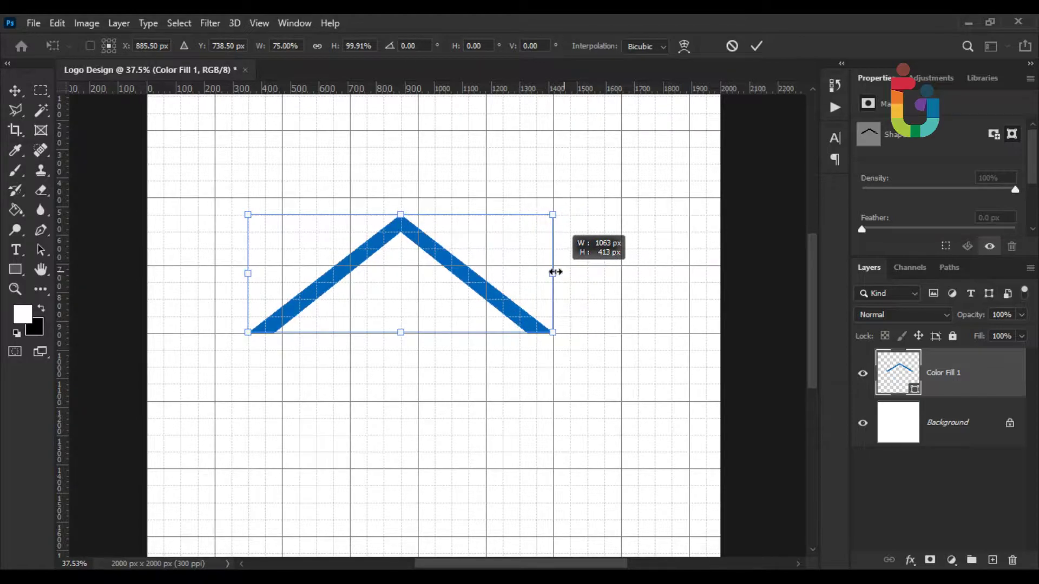
{"action": "left_click_drag", "start_coordinate": [249, 282], "coordinate": [219, 285]}
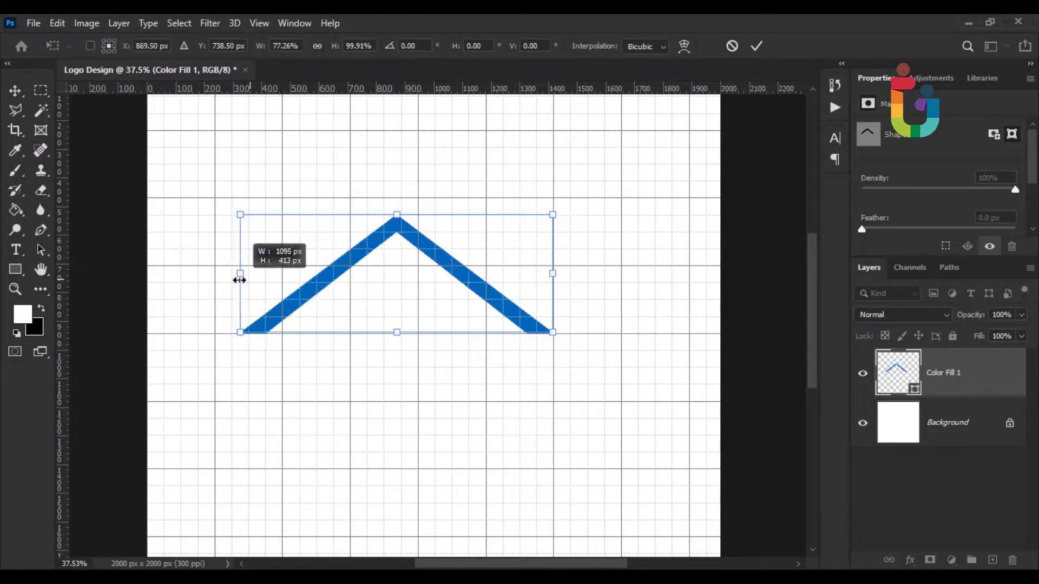
{"action": "key", "text": "Return"}
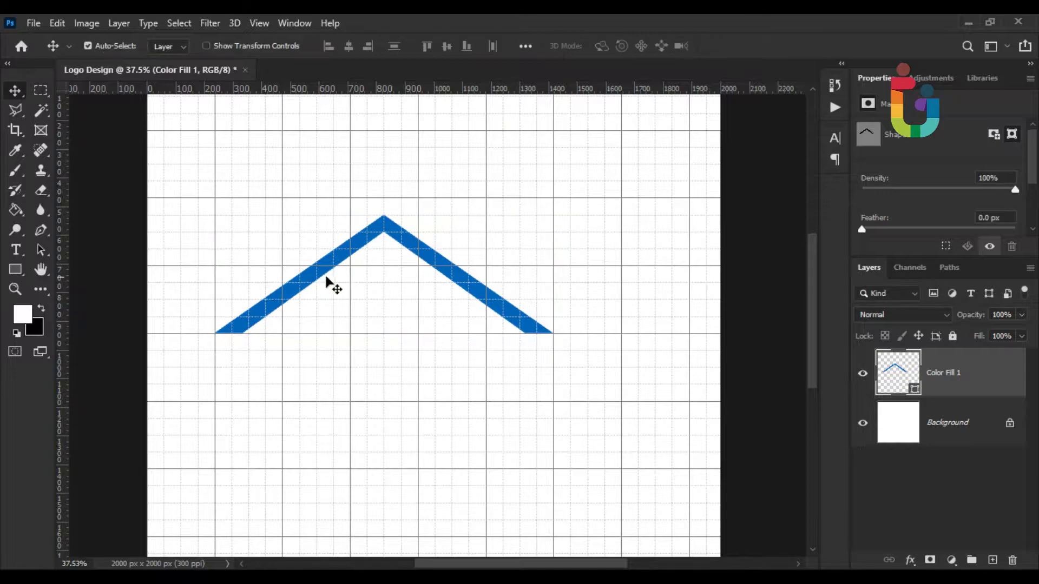
{"action": "scroll", "coordinate": [379, 279], "scroll_direction": "up", "scroll_amount": 3}
{"action": "scroll", "coordinate": [487, 282], "scroll_direction": "down", "scroll_amount": 2}
{"action": "scroll", "coordinate": [525, 290], "scroll_direction": "down", "scroll_amount": 1}
{"action": "scroll", "coordinate": [546, 300], "scroll_direction": "up", "scroll_amount": 1}
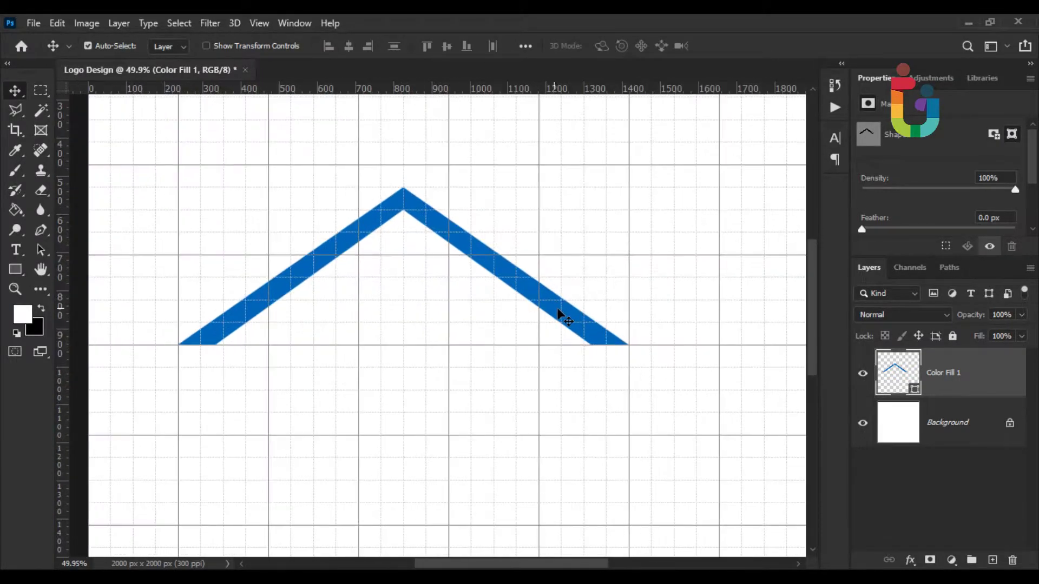
{"action": "scroll", "coordinate": [568, 330], "scroll_direction": "up", "scroll_amount": 1}
{"action": "scroll", "coordinate": [402, 269], "scroll_direction": "up", "scroll_amount": 1}
{"action": "scroll", "coordinate": [398, 267], "scroll_direction": "up", "scroll_amount": 1}
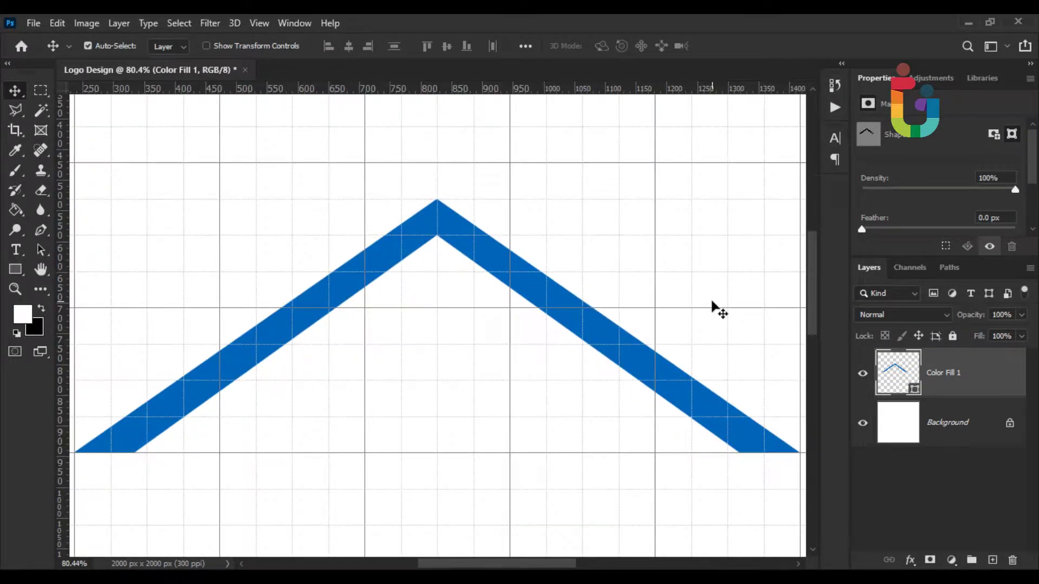
Duplicate the roof layer as Color Fill 1 copy and recolor it black (000000)
{"action": "right_click", "coordinate": [990, 379]}
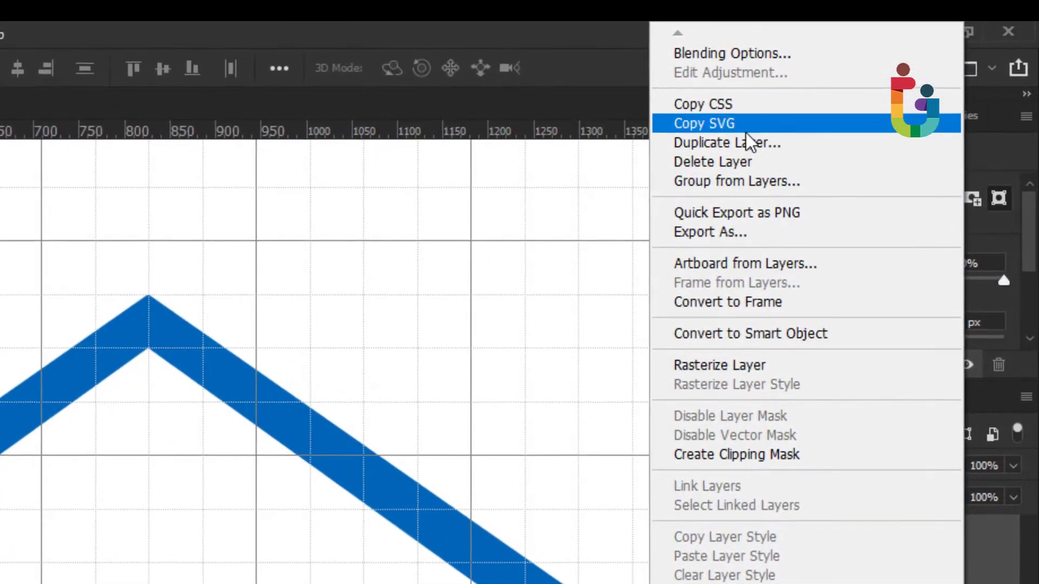
{"action": "left_click", "coordinate": [728, 142]}
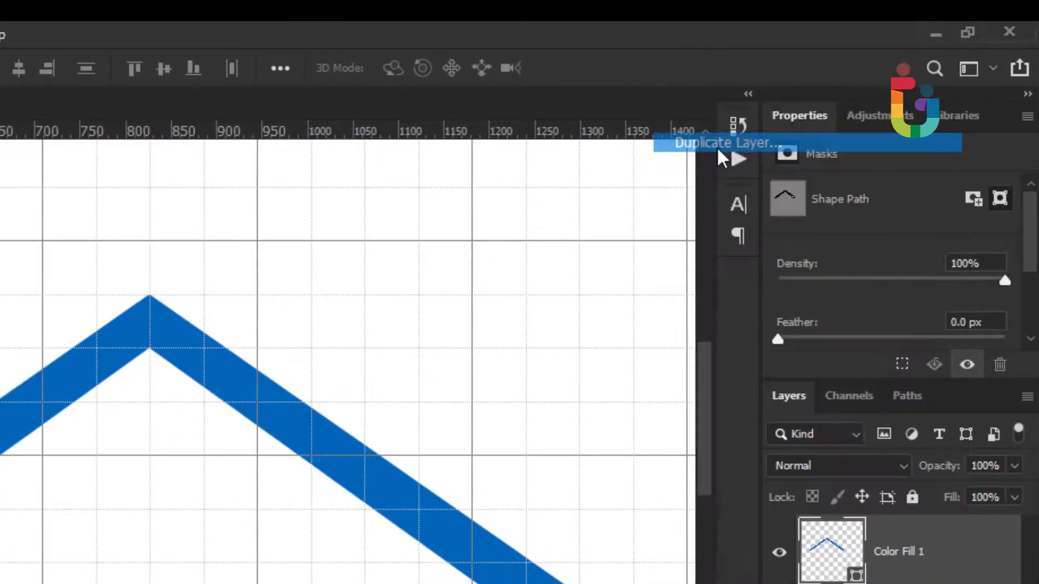
{"action": "left_click", "coordinate": [535, 235]}
{"action": "double_click", "coordinate": [910, 549]}
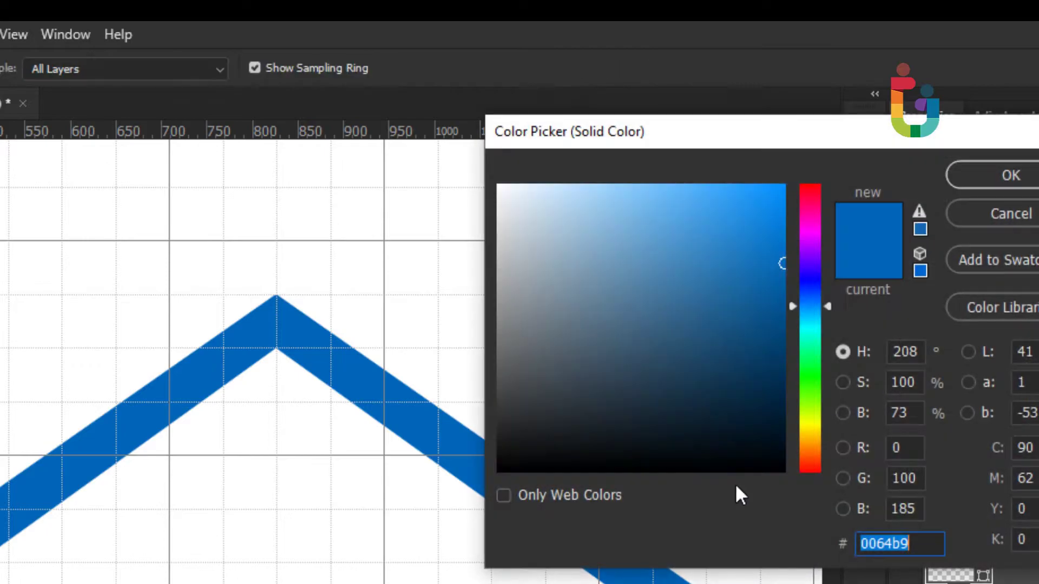
{"action": "type", "text": "1a2c3b000000"}
{"action": "left_click", "coordinate": [969, 176]}
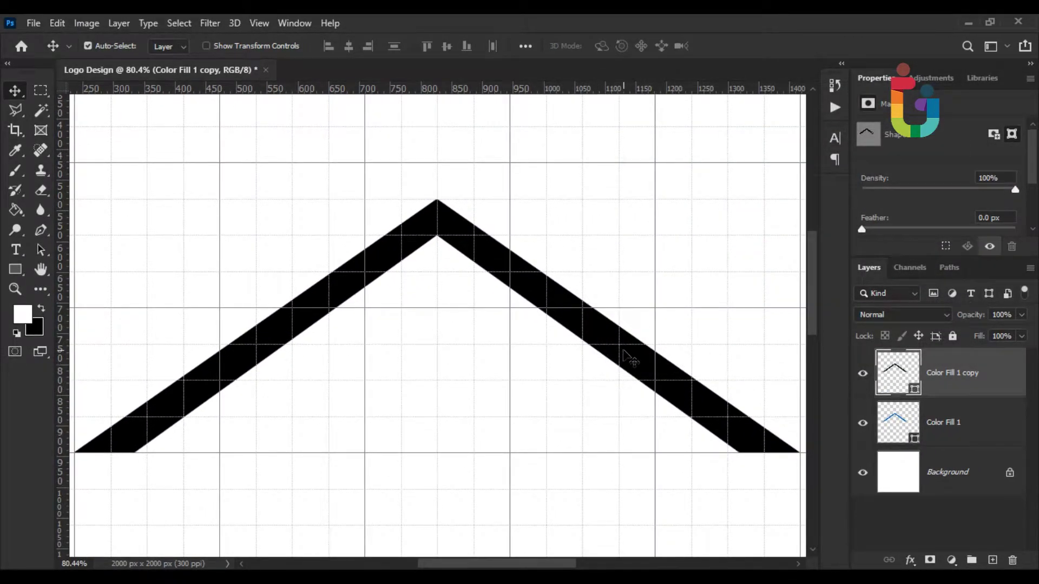
Move the black copy below the blue roof layer and nudge it down two steps
{"action": "scroll", "coordinate": [489, 275], "scroll_direction": "up", "scroll_amount": 2}
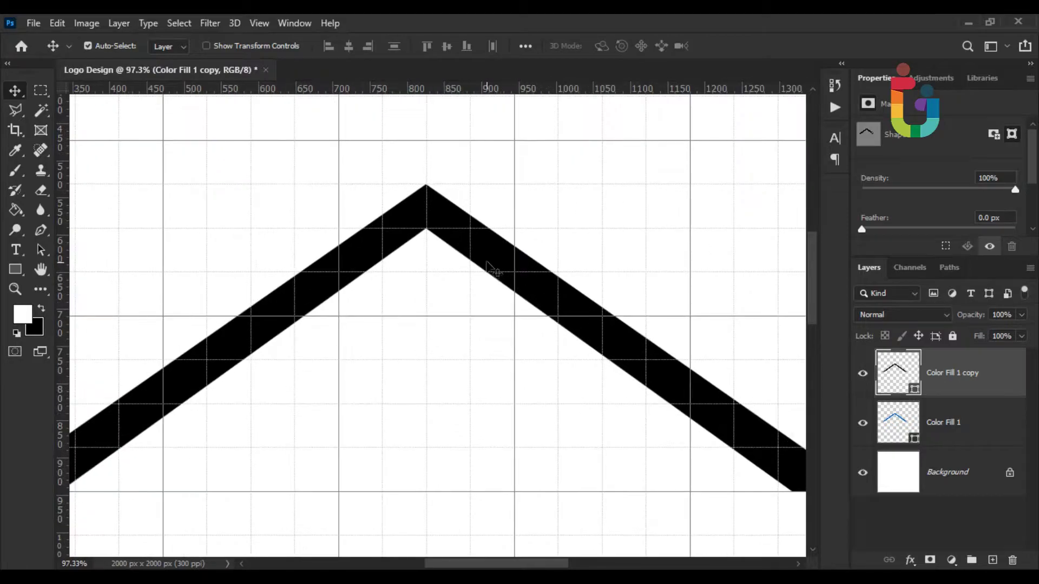
{"action": "left_click_drag", "start_coordinate": [947, 400], "coordinate": [948, 435]}
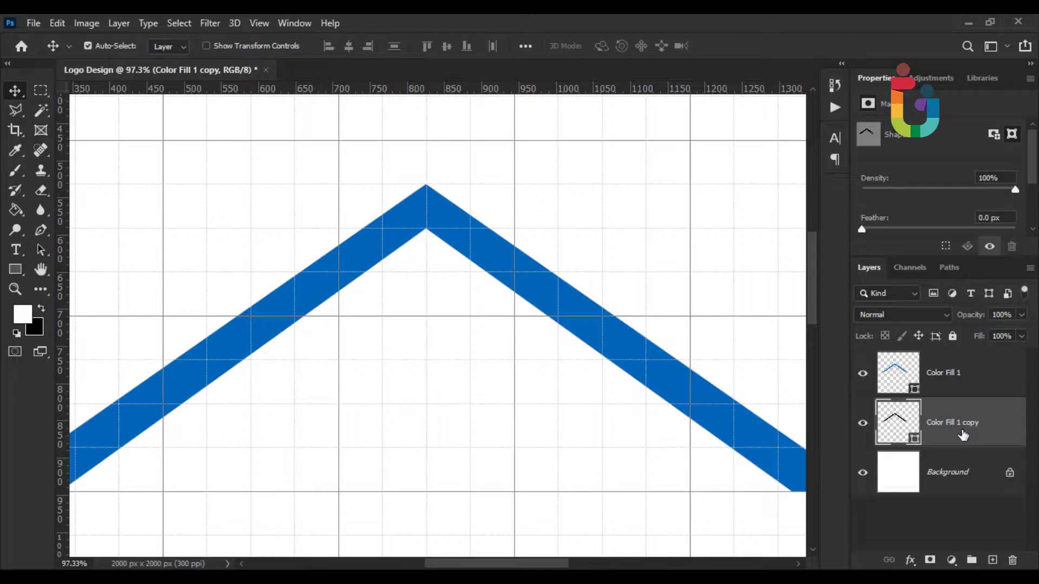
{"action": "key", "text": "Down"}
{"action": "key", "text": "Down"}
{"action": "key", "text": "Down"}
{"action": "key", "text": "Down"}
{"action": "key", "text": "Down"}
{"action": "key", "text": "Down"}
{"action": "key", "text": "Down"}
{"action": "key", "text": "Down"}
{"action": "key", "text": "Down"}
{"action": "key", "text": "Down"}
{"action": "key", "text": "Down"}
{"action": "key", "text": "Down"}
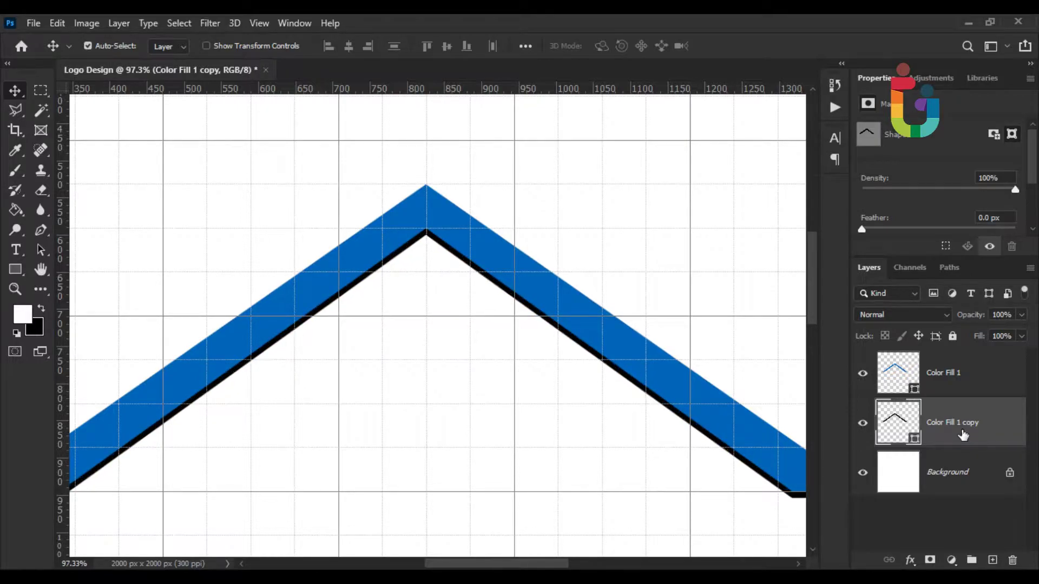
{"action": "key", "text": "Down"}
{"action": "key", "text": "Down"}
{"action": "key", "text": "Down"}
{"action": "key", "text": "Down"}
{"action": "key", "text": "Down"}
{"action": "key", "text": "Down"}
{"action": "key", "text": "Down"}
{"action": "key", "text": "Down"}
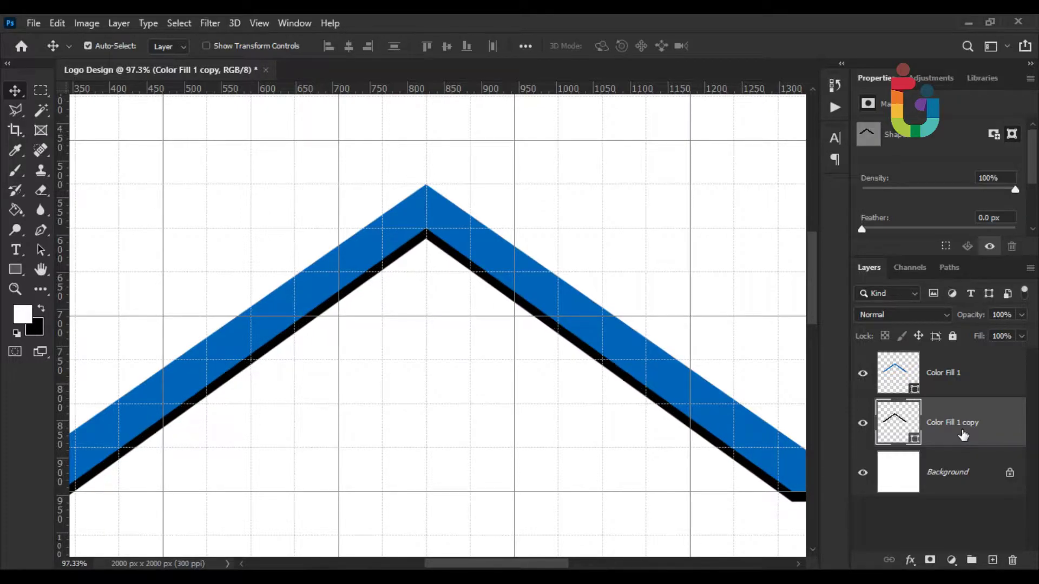
{"action": "key", "text": "ctrl+minus"}
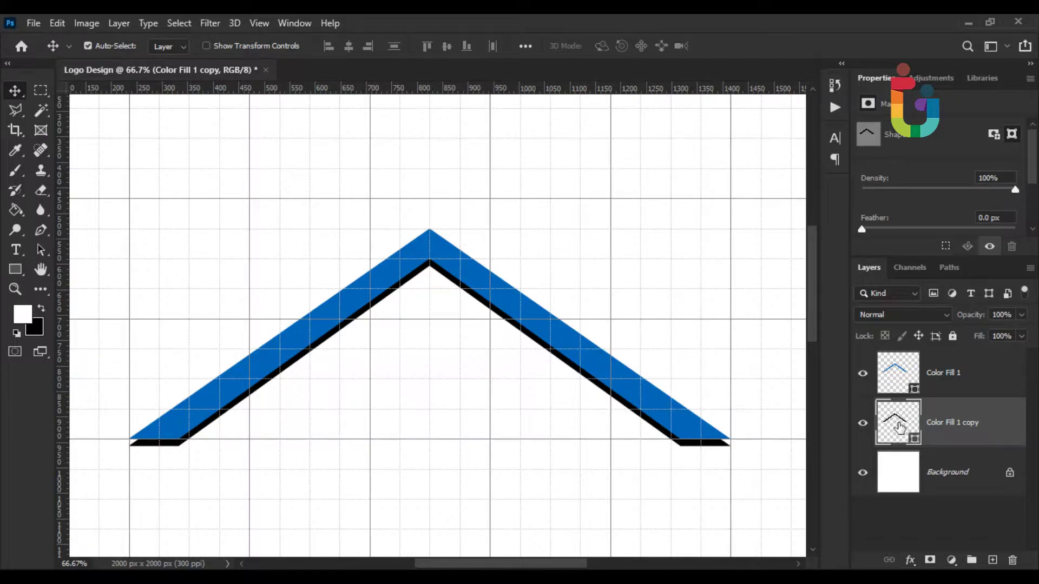
Mask the black copy with the inverse of the chevron shape selection
{"action": "left_click", "coordinate": [899, 387], "text": "ctrl"}
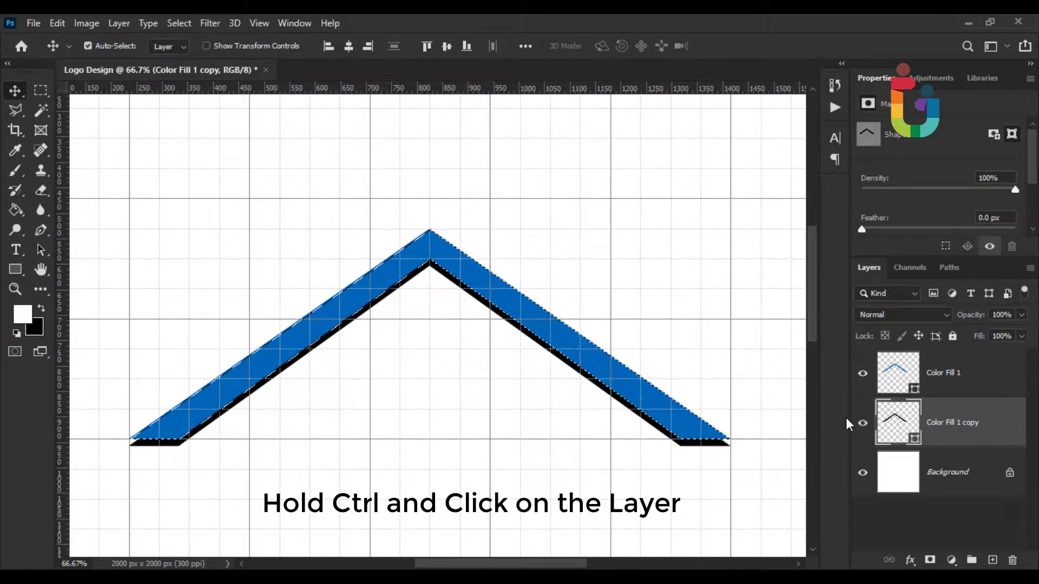
{"action": "scroll", "coordinate": [664, 401], "scroll_direction": "down", "scroll_amount": 3}
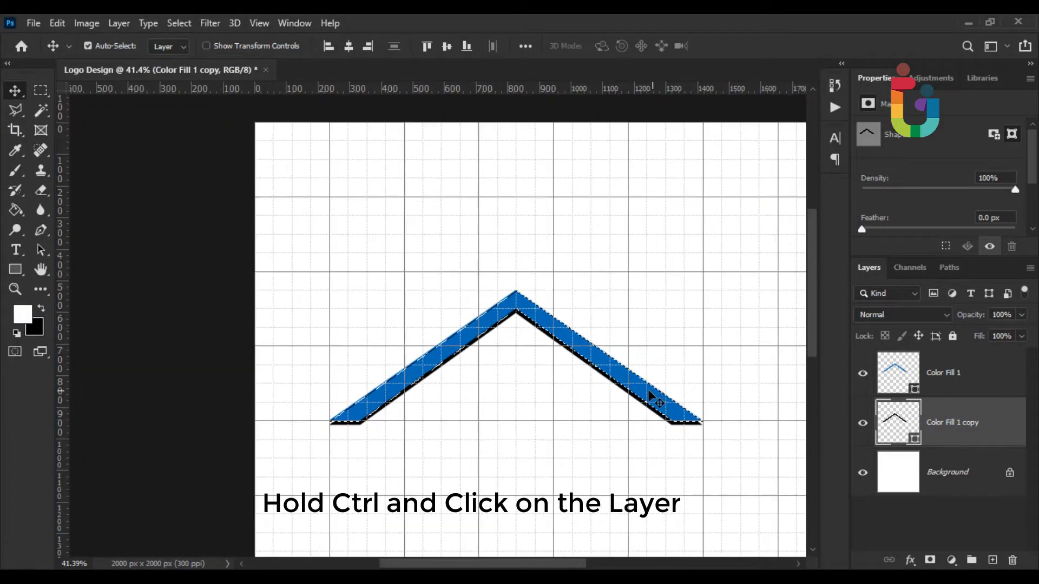
{"action": "left_click", "coordinate": [179, 23]}
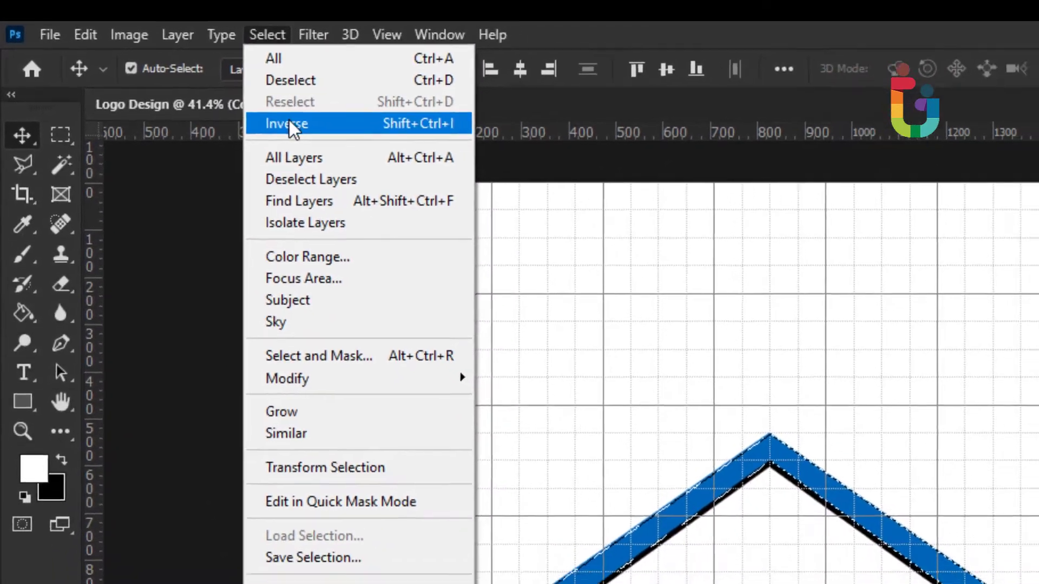
{"action": "left_click", "coordinate": [289, 124]}
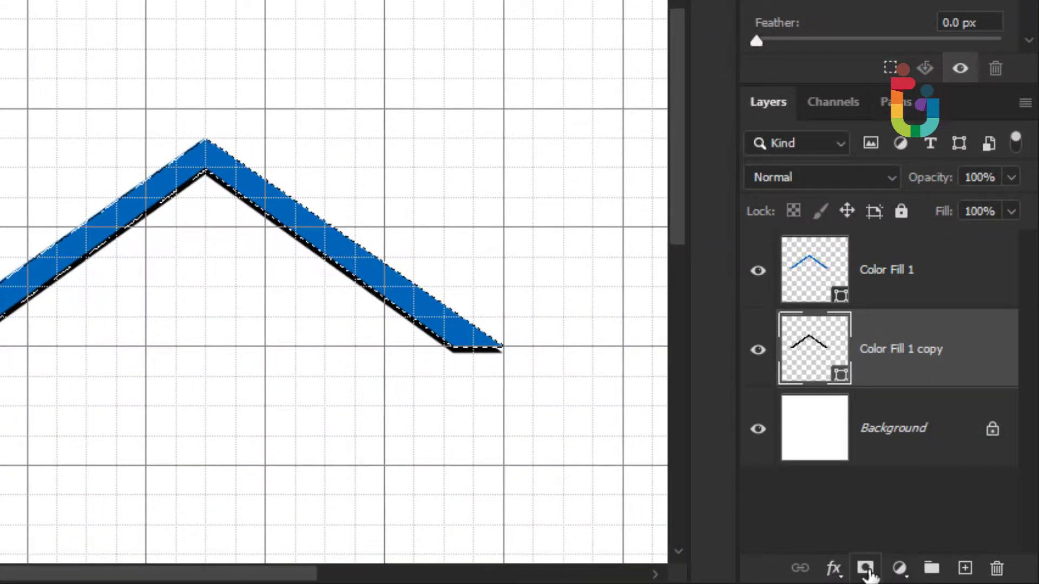
{"action": "left_click", "coordinate": [866, 568]}
Nudge the black copy down to open a gap, then marquee a strip along the bottom
{"action": "scroll", "coordinate": [308, 296], "scroll_direction": "up", "scroll_amount": 3}
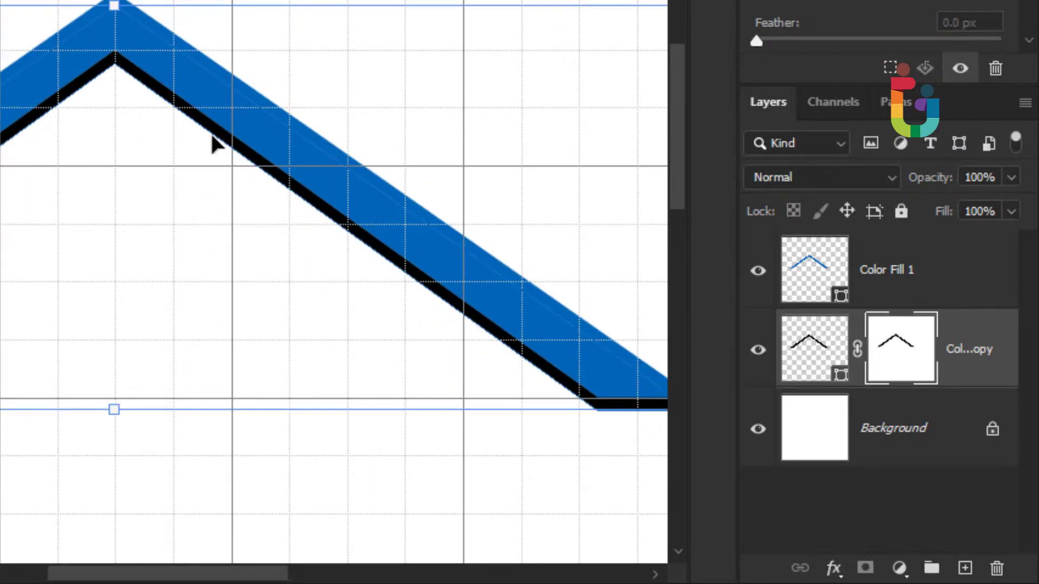
{"action": "key", "text": "shift+Down"}
{"action": "key", "text": "Down"}
{"action": "key", "text": "Down"}
{"action": "key", "text": "Down"}
{"action": "scroll", "coordinate": [206, 104], "scroll_direction": "down", "scroll_amount": 1}
{"action": "scroll", "coordinate": [206, 104], "scroll_direction": "down", "scroll_amount": 1}
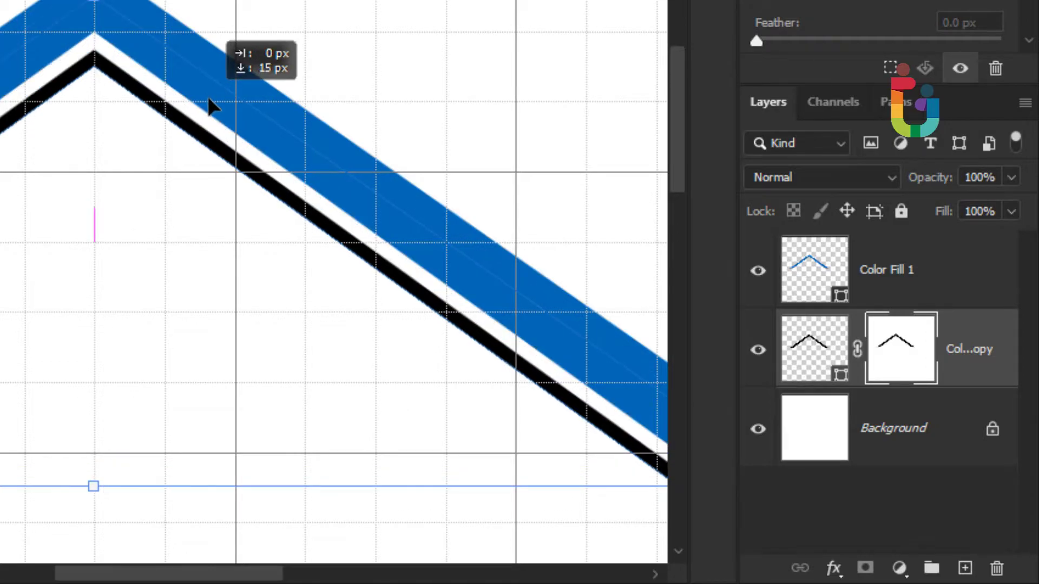
{"action": "scroll", "coordinate": [208, 157], "scroll_direction": "down", "scroll_amount": 1}
{"action": "scroll", "coordinate": [207, 162], "scroll_direction": "down", "scroll_amount": 1}
{"action": "key", "text": "Return"}
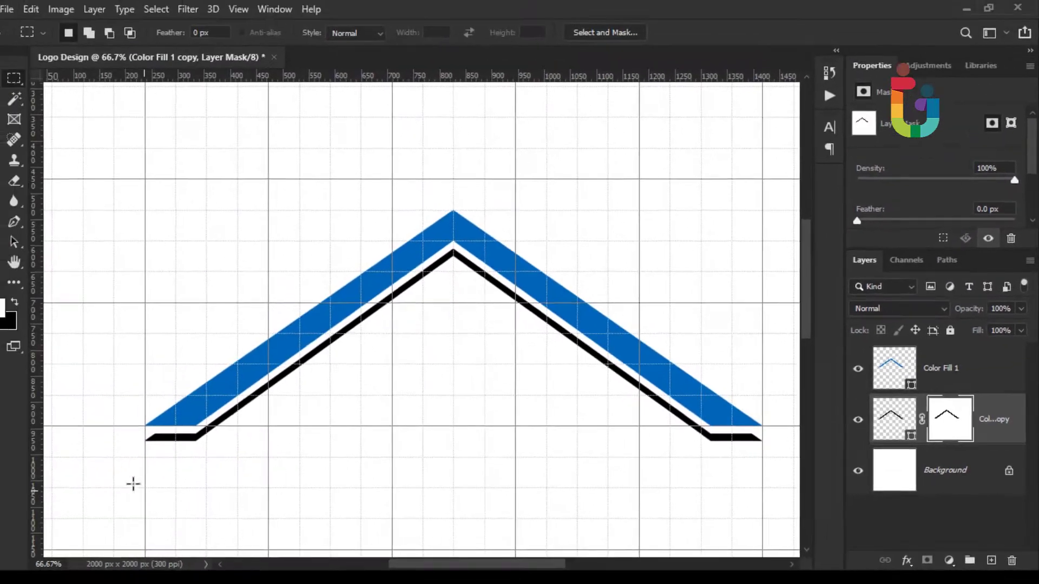
{"action": "mouse_move", "coordinate": [152, 478]}
{"action": "left_mouse_down"}
{"action": "mouse_move", "coordinate": [710, 476]}
{"action": "mouse_move", "coordinate": [791, 427]}
{"action": "left_mouse_up"}
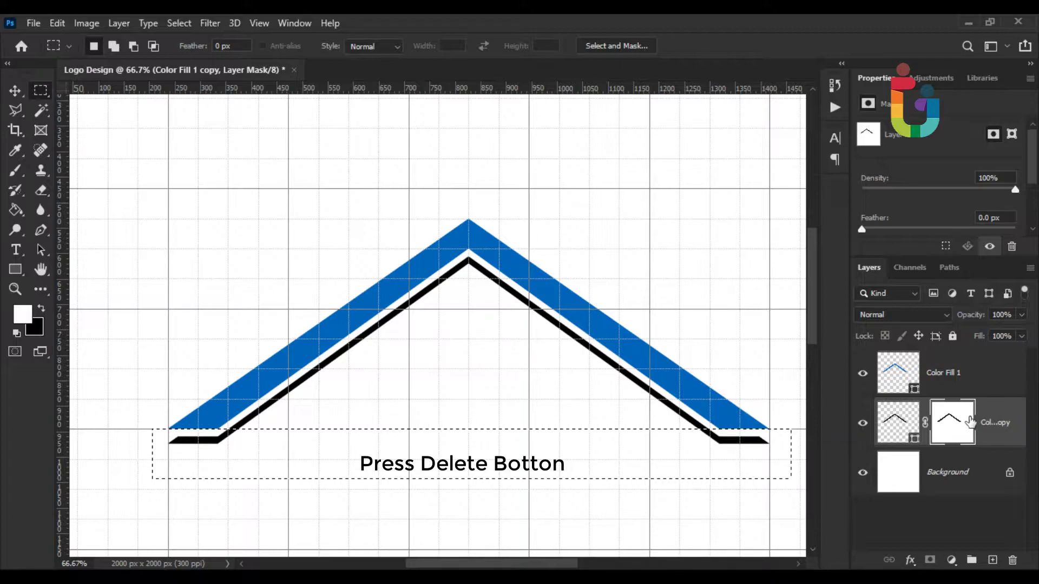
Hide the black line's protruding ends in the strip and deselect
{"action": "key", "text": "Delete"}
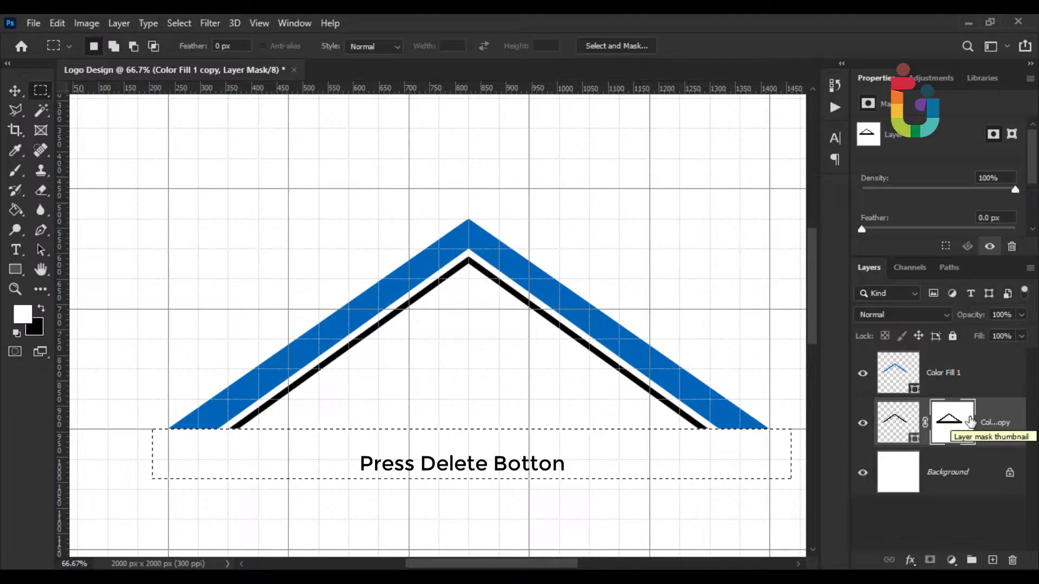
{"action": "key", "text": "ctrl+d"}
{"action": "scroll", "coordinate": [571, 430], "scroll_direction": "up", "scroll_amount": 1, "text": "alt"}
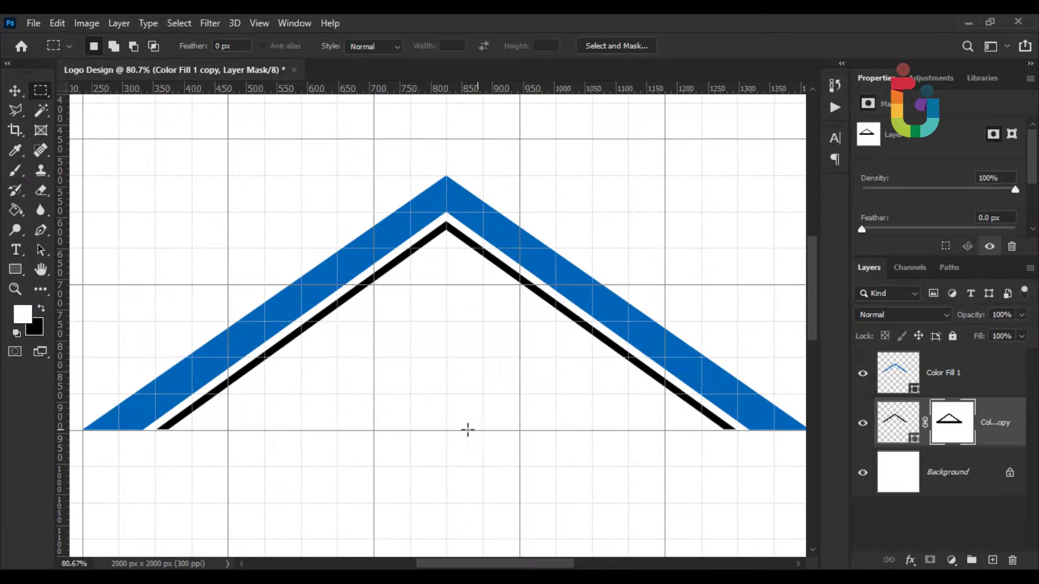
{"action": "scroll", "coordinate": [360, 437], "scroll_direction": "down", "scroll_amount": 2, "text": "alt"}
{"action": "scroll", "coordinate": [361, 437], "scroll_direction": "down", "scroll_amount": 1, "text": "alt"}
{"action": "scroll", "coordinate": [360, 438], "scroll_direction": "down", "scroll_amount": 2, "text": "alt"}
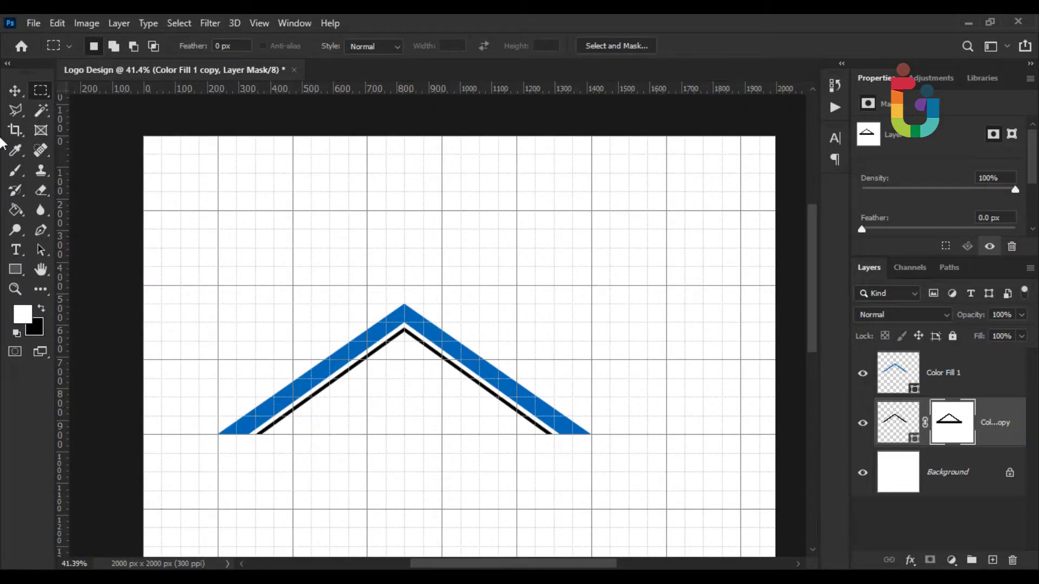
With the Move tool, select both chevron fill layers together
{"action": "left_click", "coordinate": [18, 95]}
{"action": "scroll", "coordinate": [359, 365], "scroll_direction": "down", "scroll_amount": 1, "text": "alt"}
{"action": "scroll", "coordinate": [385, 381], "scroll_direction": "down", "scroll_amount": 1, "text": "alt"}
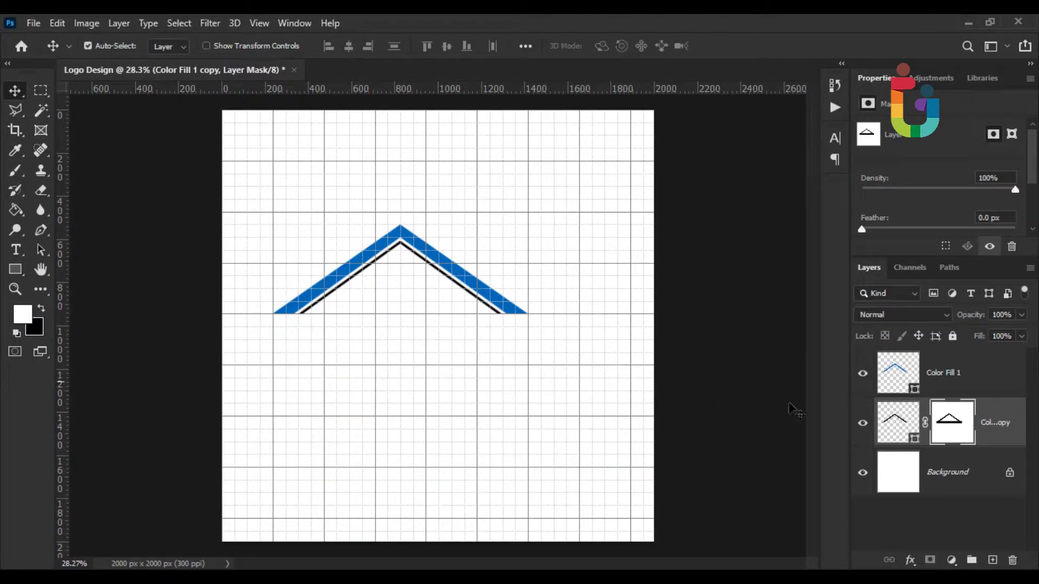
{"action": "left_click", "coordinate": [968, 390], "text": "shift"}
Group the two chevron layers and name the group Shape 1
{"action": "key", "text": "ctrl+g"}
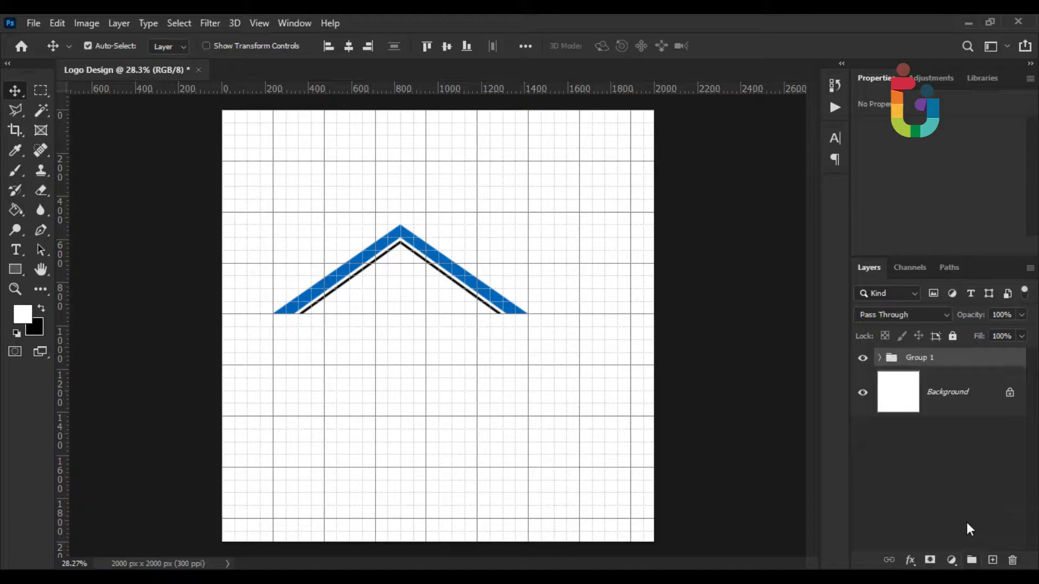
{"action": "double_click", "coordinate": [926, 358]}
{"action": "type", "text": "Shape"}
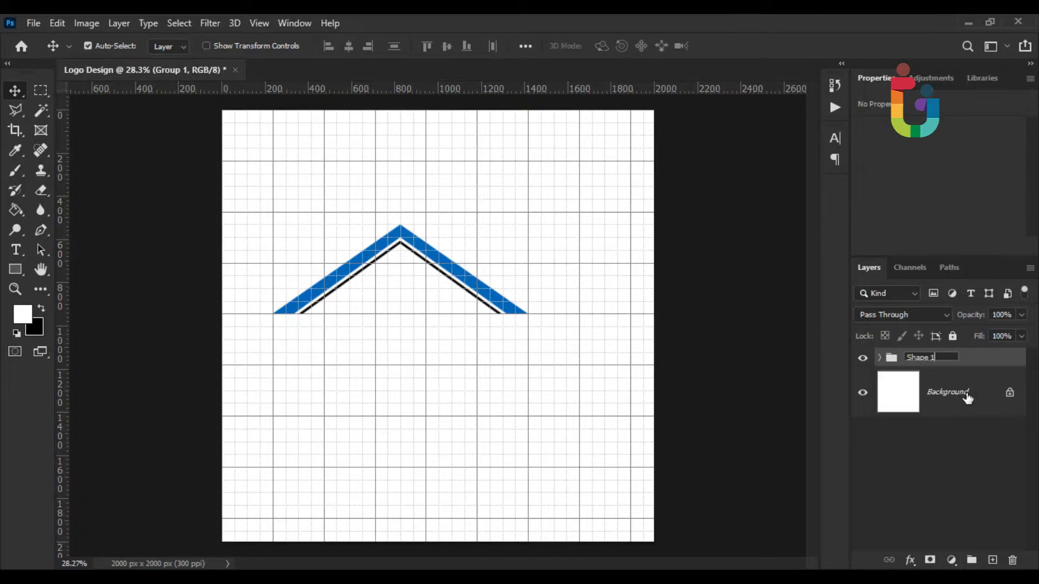
{"action": "key", "text": "Return"}
Duplicate the Shape 1 group, cancelling an accidental delete along the way
{"action": "right_click", "coordinate": [964, 360]}
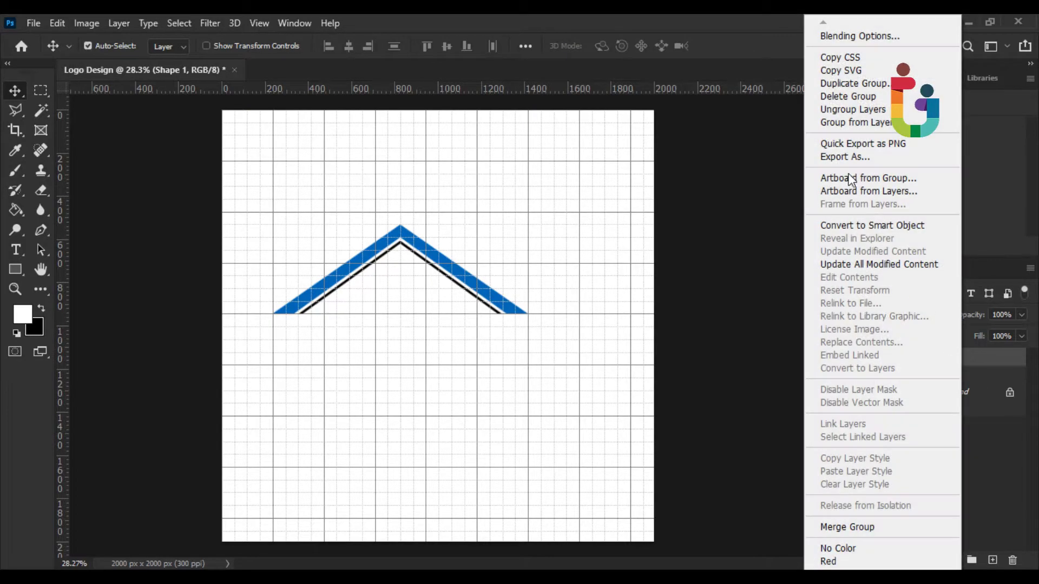
{"action": "left_click", "coordinate": [849, 97]}
{"action": "left_click", "coordinate": [748, 236]}
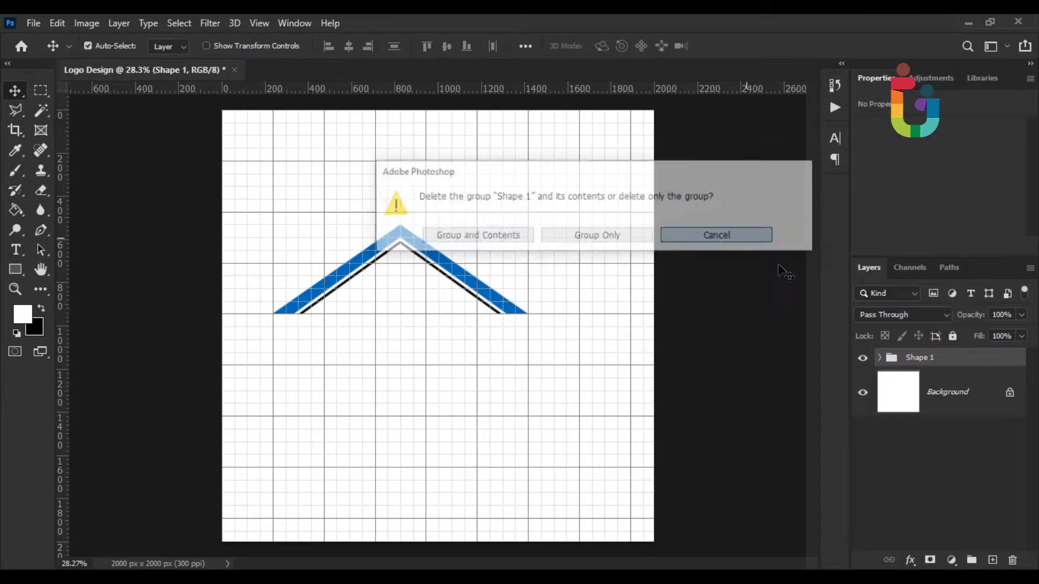
{"action": "right_click", "coordinate": [936, 357]}
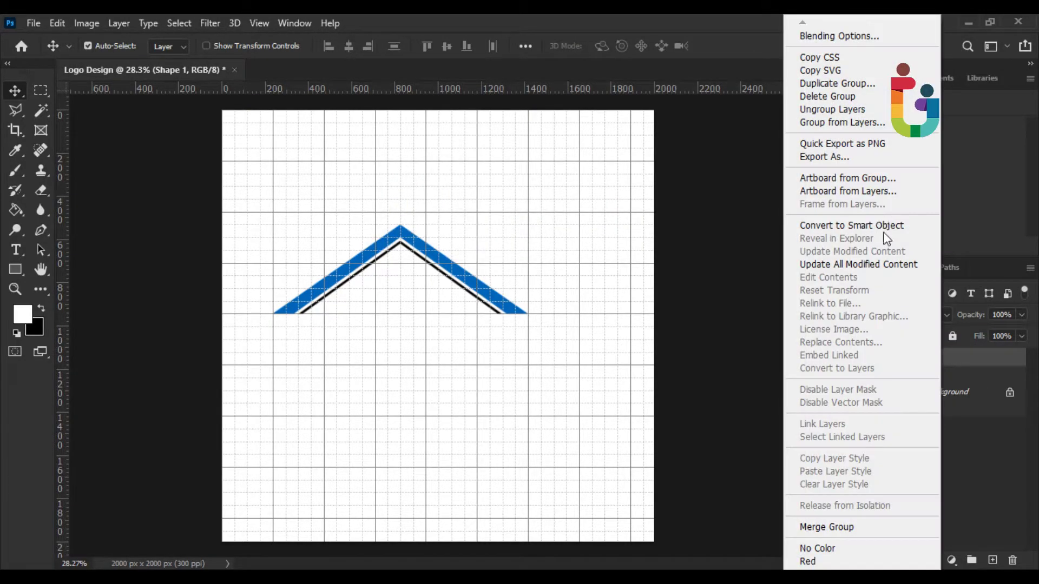
{"action": "left_click", "coordinate": [838, 82]}
{"action": "left_click", "coordinate": [643, 155]}
{"action": "scroll", "coordinate": [488, 244], "scroll_direction": "up", "scroll_amount": 2}
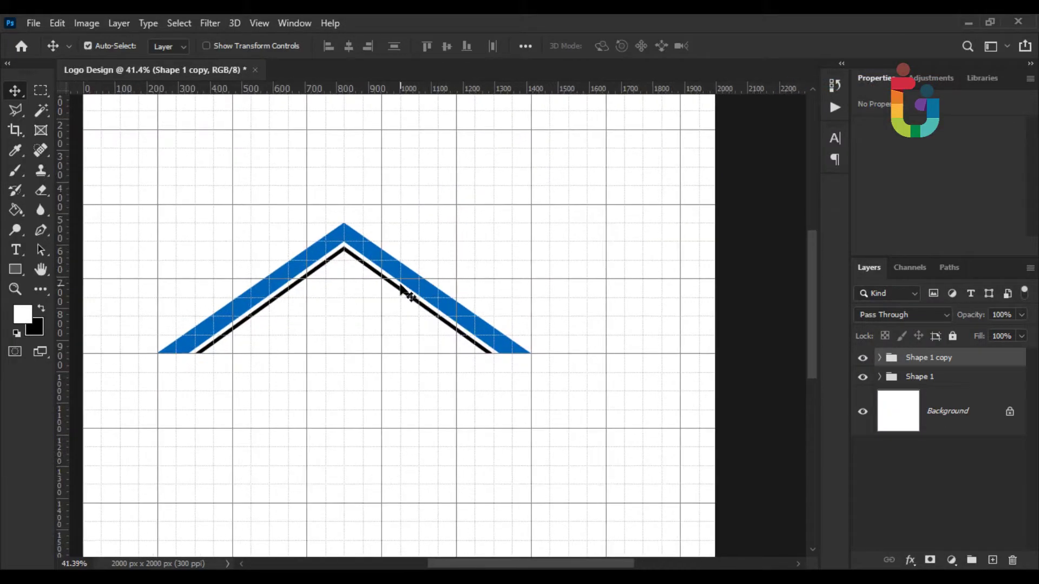
Free Transform the group copy: move it right and scale to about 85%
{"action": "left_click", "coordinate": [55, 23]}
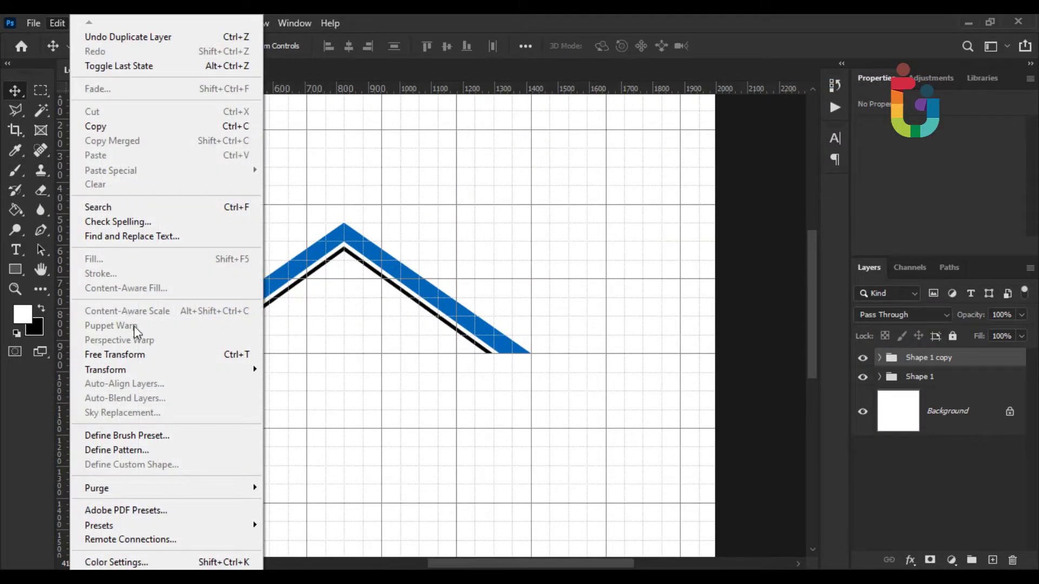
{"action": "left_click", "coordinate": [132, 358]}
{"action": "left_click_drag", "start_coordinate": [370, 339], "coordinate": [499, 333]}
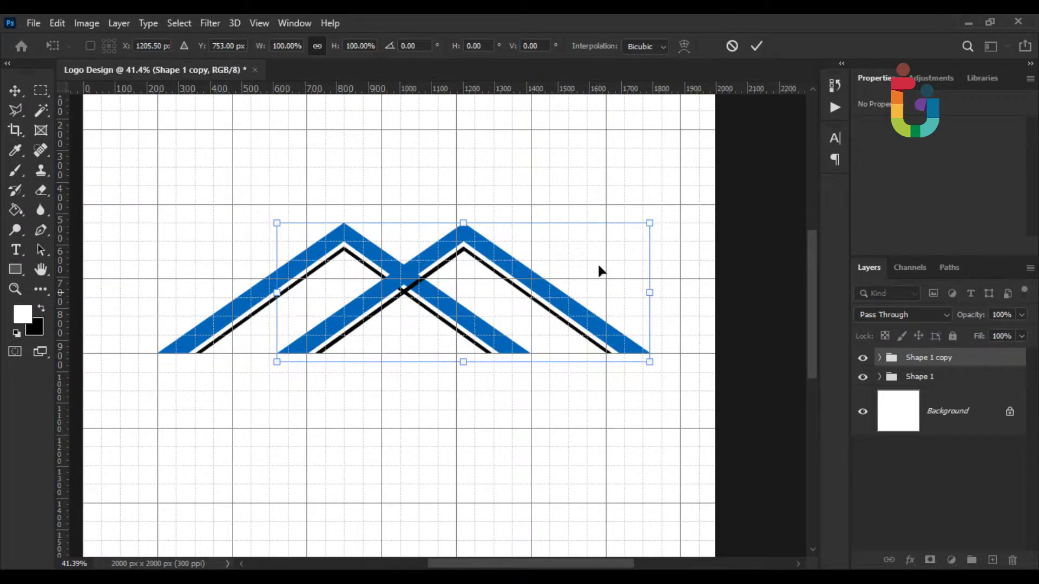
{"action": "left_click_drag", "start_coordinate": [656, 222], "coordinate": [597, 244]}
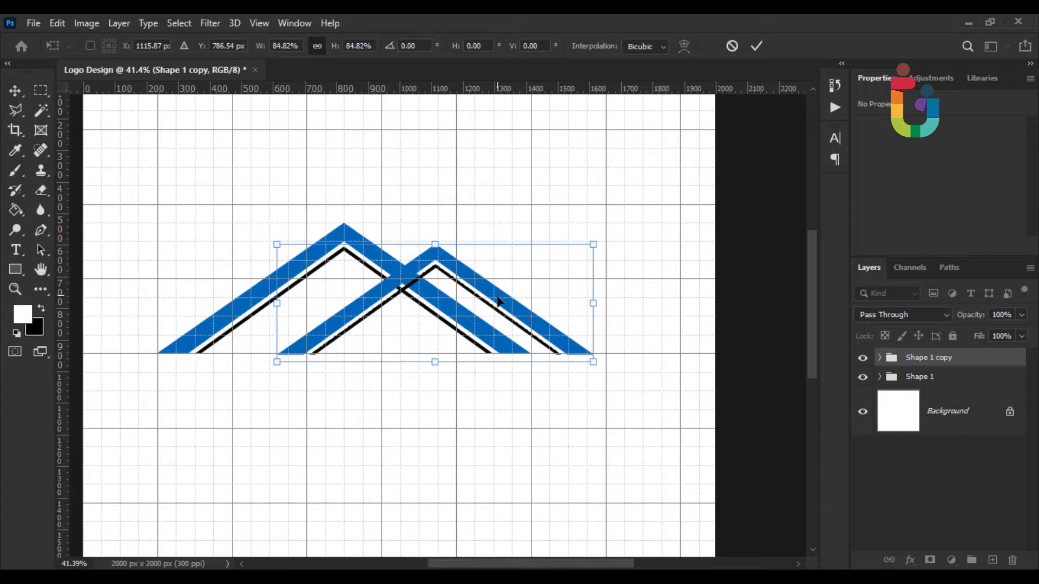
{"action": "left_click_drag", "start_coordinate": [498, 300], "coordinate": [606, 308]}
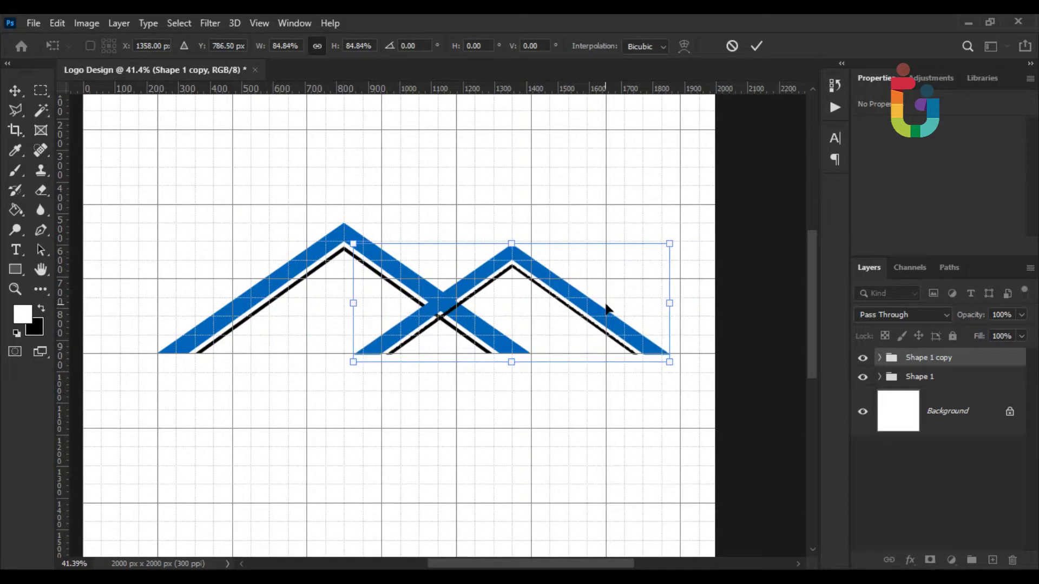
{"action": "key", "text": "Return"}
{"action": "scroll", "coordinate": [573, 330], "scroll_direction": "up", "scroll_amount": 3}
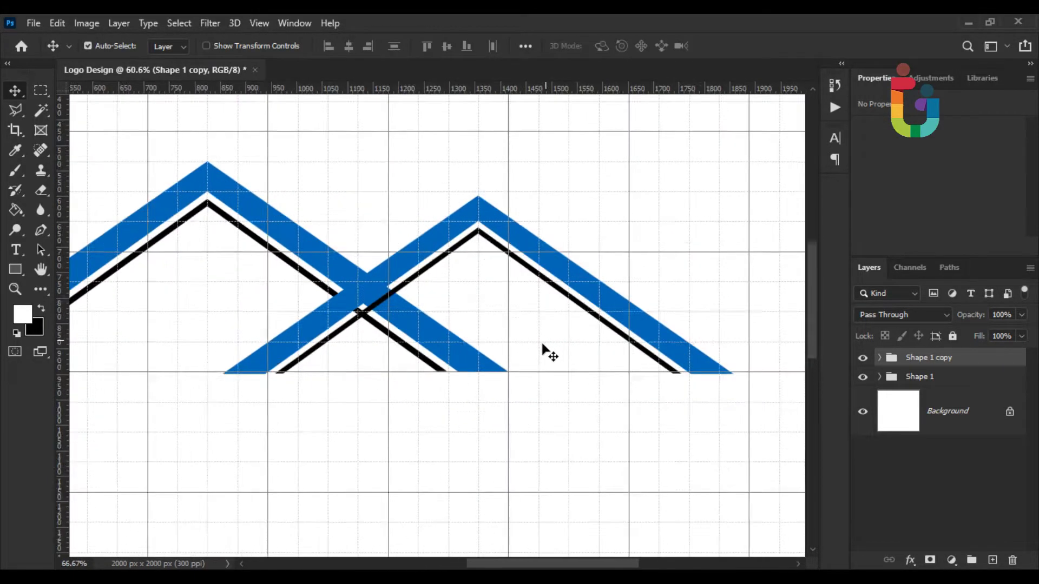
{"action": "scroll", "coordinate": [550, 352], "scroll_direction": "up", "scroll_amount": 2}
On Shape 1, draw a Polygonal Lasso selection around where the roofs cross
{"action": "left_click", "coordinate": [908, 379]}
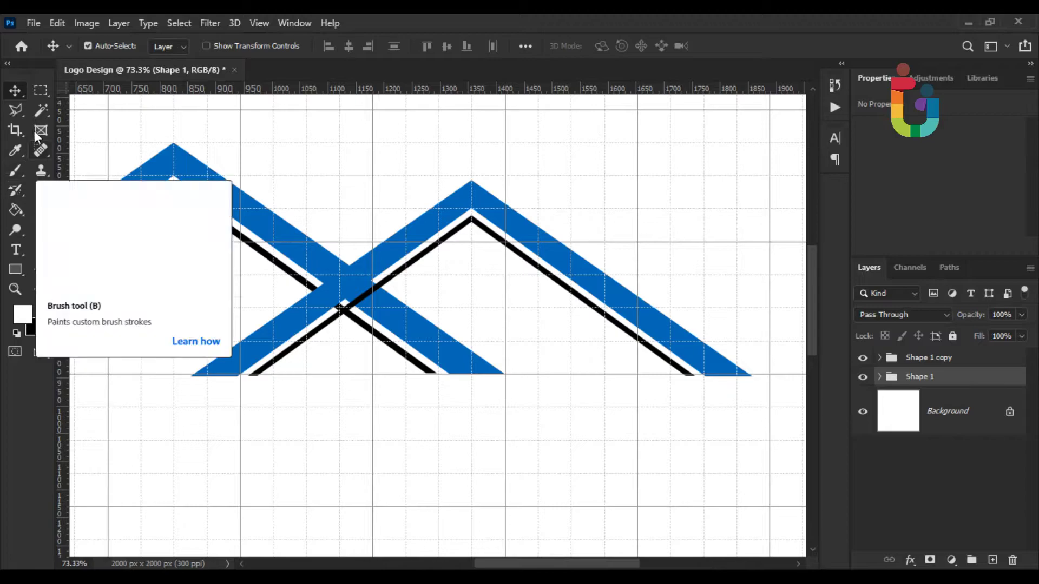
{"action": "left_click", "coordinate": [15, 110]}
{"action": "left_click", "coordinate": [55, 125]}
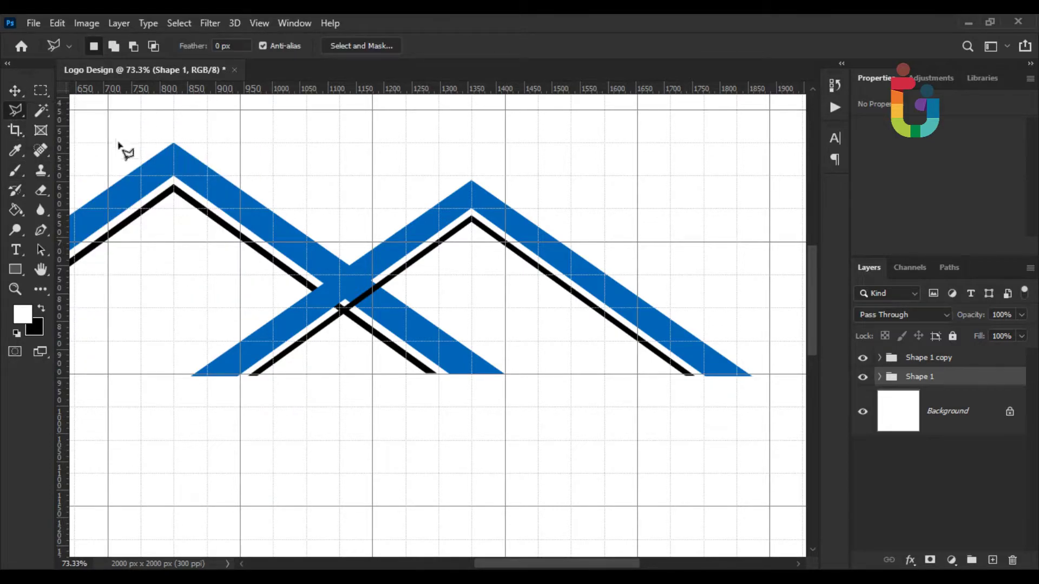
{"action": "left_click", "coordinate": [372, 260]}
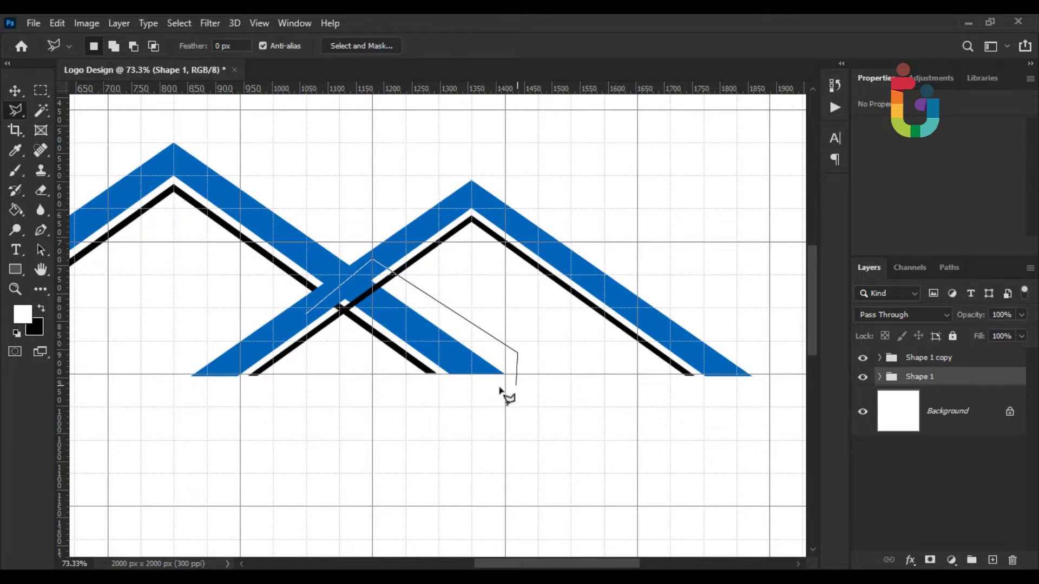
{"action": "left_click", "coordinate": [517, 385]}
{"action": "left_click", "coordinate": [398, 389]}
{"action": "double_click", "coordinate": [328, 332]}
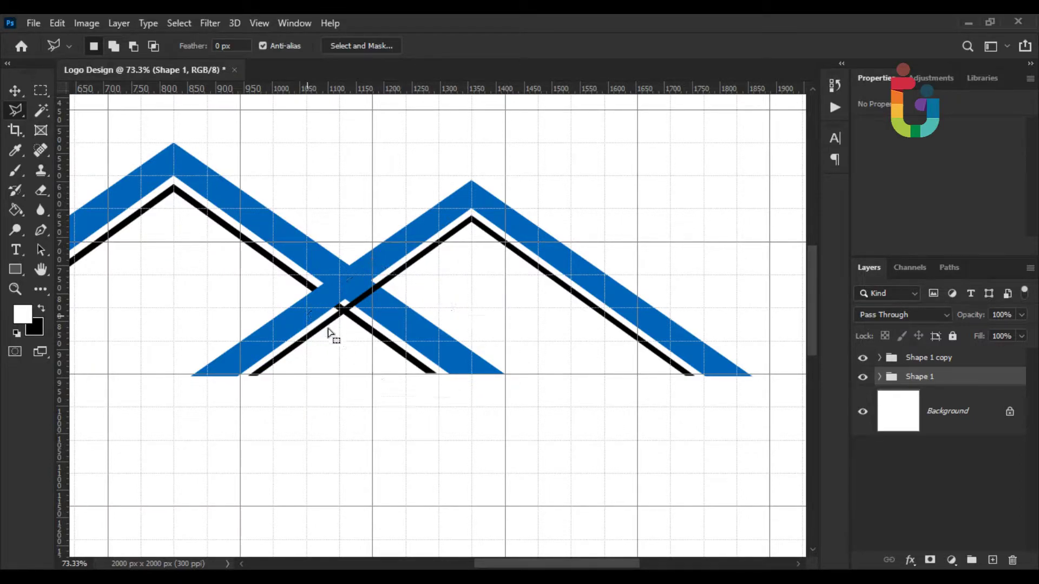
Invert the selection and add a layer mask to Shape 1 hiding the crossing
{"action": "scroll", "coordinate": [359, 341], "scroll_direction": "down", "scroll_amount": 3}
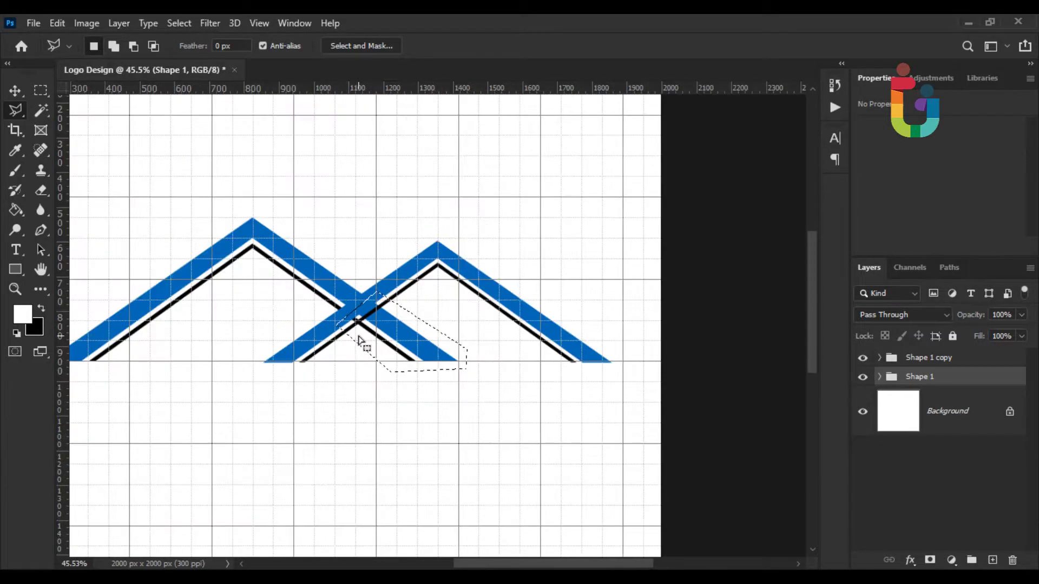
{"action": "scroll", "coordinate": [366, 341], "scroll_direction": "up", "scroll_amount": 3}
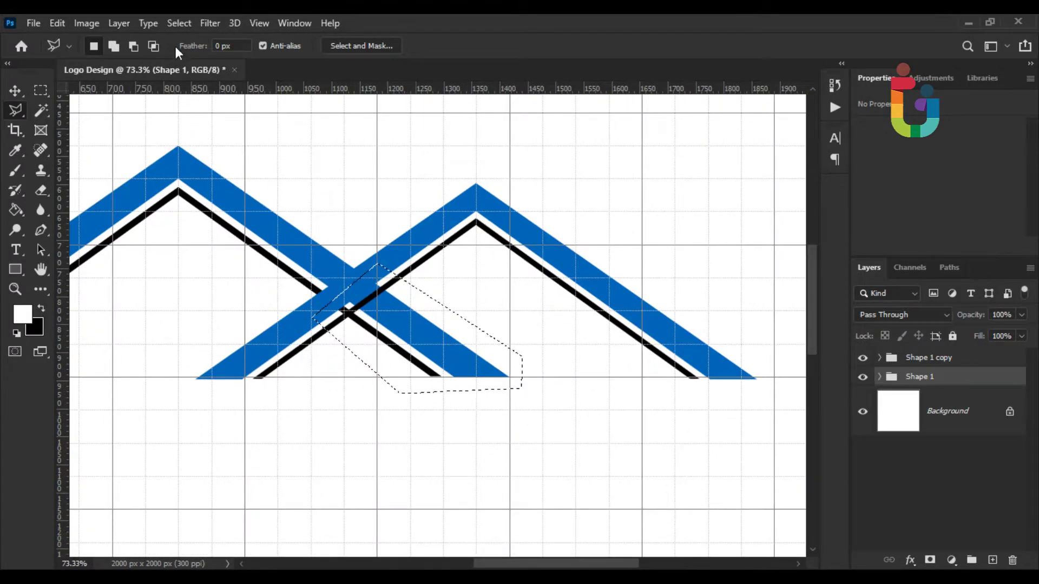
{"action": "left_click", "coordinate": [184, 24]}
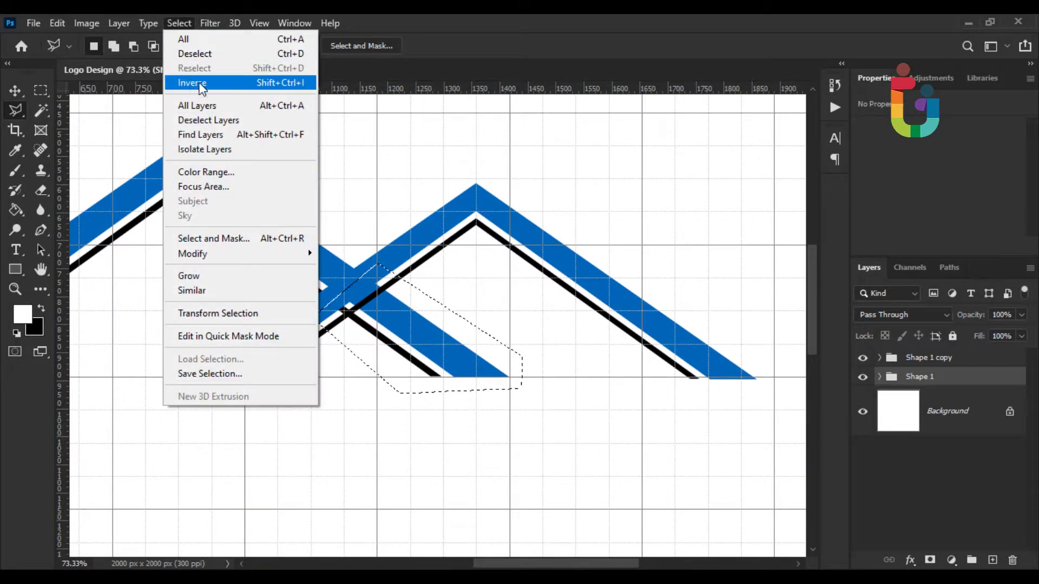
{"action": "left_click", "coordinate": [193, 83]}
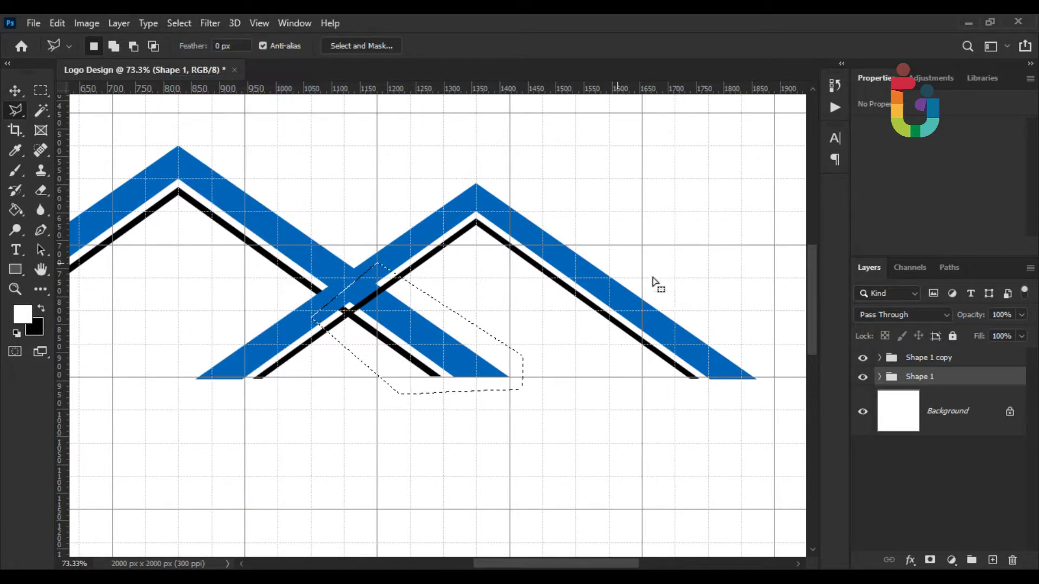
{"action": "left_click", "coordinate": [930, 560]}
{"action": "scroll", "coordinate": [508, 414], "scroll_direction": "down", "scroll_amount": 2}
{"action": "scroll", "coordinate": [445, 401], "scroll_direction": "up", "scroll_amount": 2}
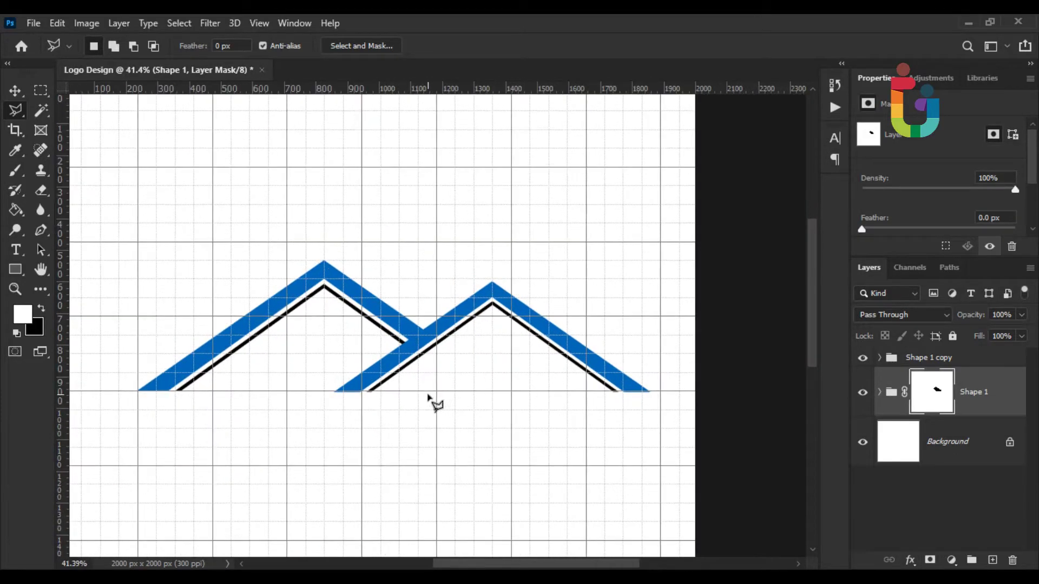
{"action": "scroll", "coordinate": [426, 388], "scroll_direction": "down", "scroll_amount": 2}
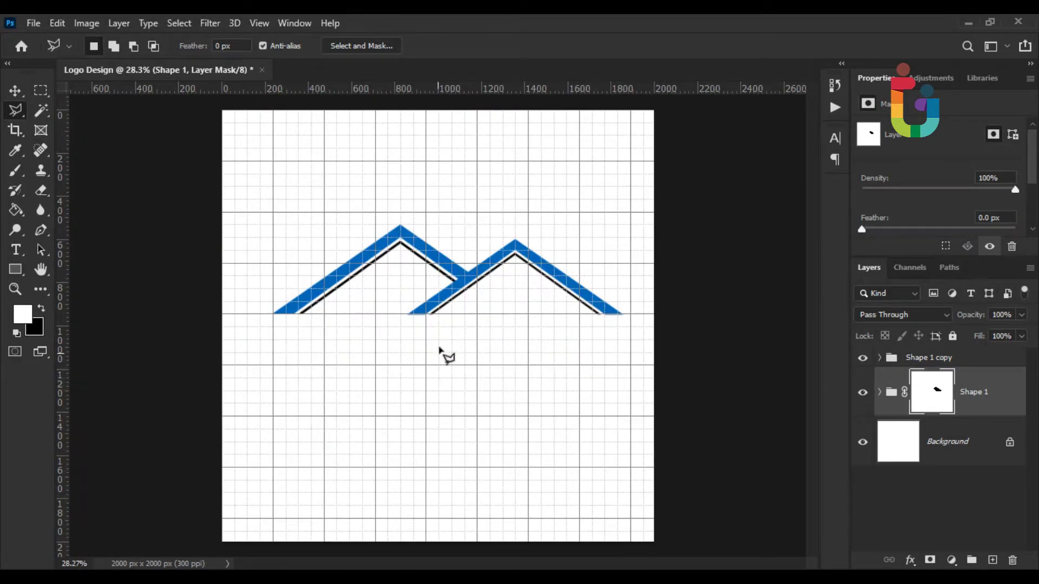
{"action": "scroll", "coordinate": [439, 344], "scroll_direction": "up", "scroll_amount": 1}
Turn off the canvas grid via View > Show > Grid
{"action": "scroll", "coordinate": [446, 351], "scroll_direction": "down", "scroll_amount": 1}
{"action": "scroll", "coordinate": [458, 360], "scroll_direction": "down", "scroll_amount": 1}
{"action": "left_click", "coordinate": [252, 23]}
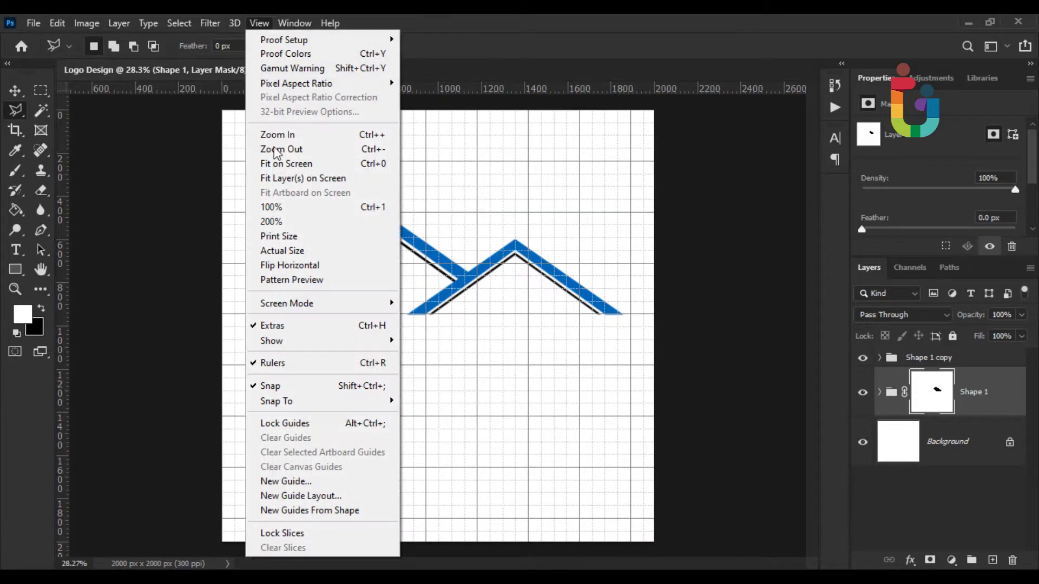
{"action": "mouse_move", "coordinate": [321, 340]}
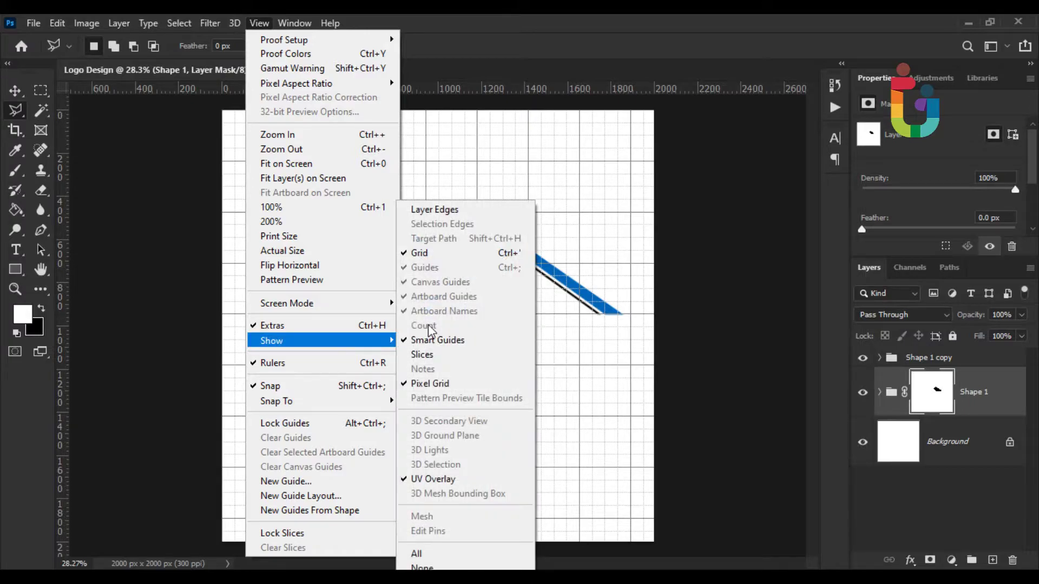
{"action": "left_click", "coordinate": [429, 251]}
{"action": "scroll", "coordinate": [488, 290], "scroll_direction": "up", "scroll_amount": 2}
{"action": "scroll", "coordinate": [488, 288], "scroll_direction": "up", "scroll_amount": 1}
{"action": "scroll", "coordinate": [489, 293], "scroll_direction": "up", "scroll_amount": 1}
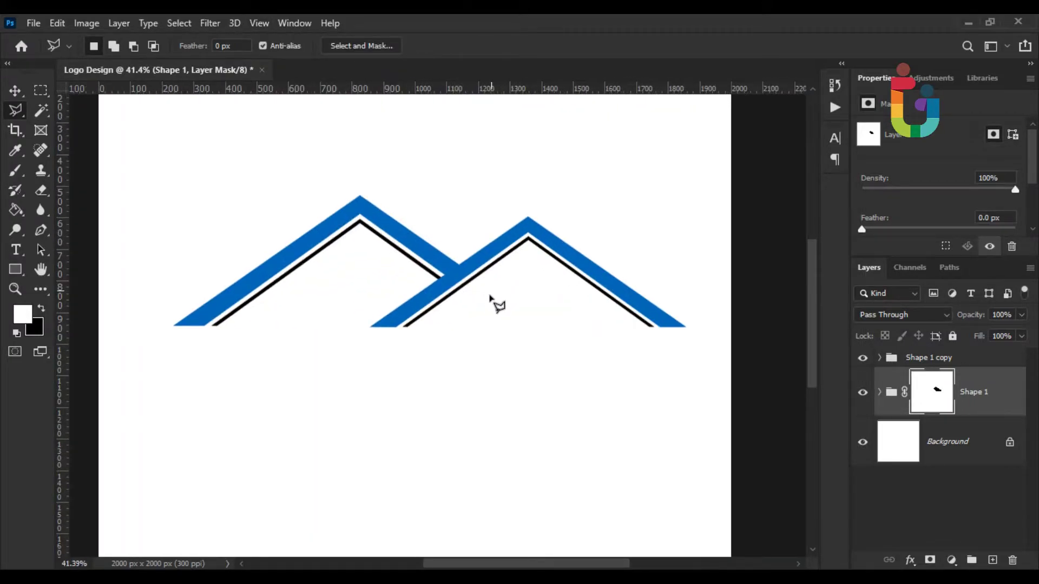
Transform Shape 1 copy narrower and shorter, shifting it slightly right
{"action": "left_click", "coordinate": [216, 295], "text": "ctrl"}
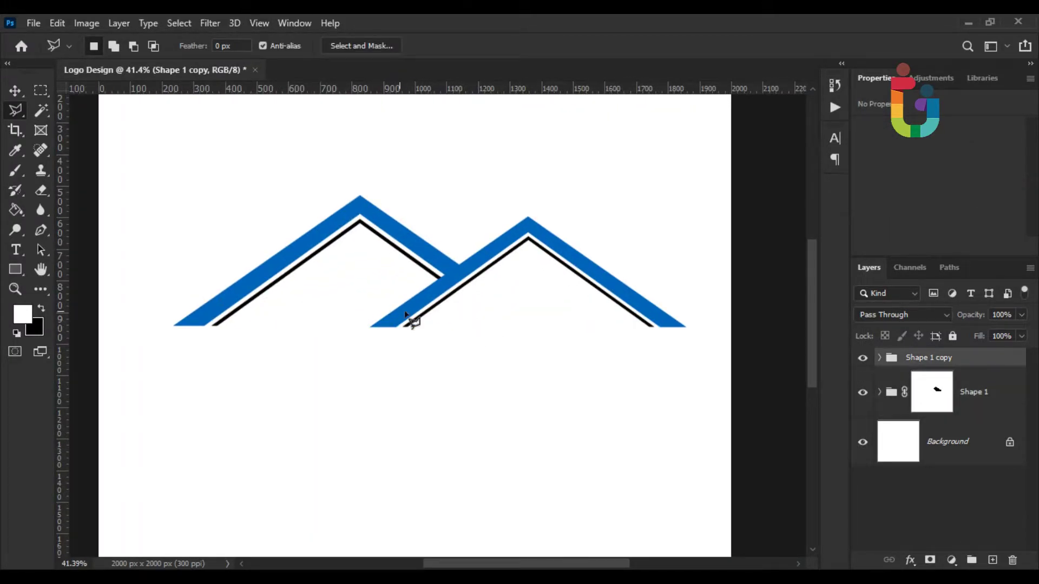
{"action": "key", "text": "v"}
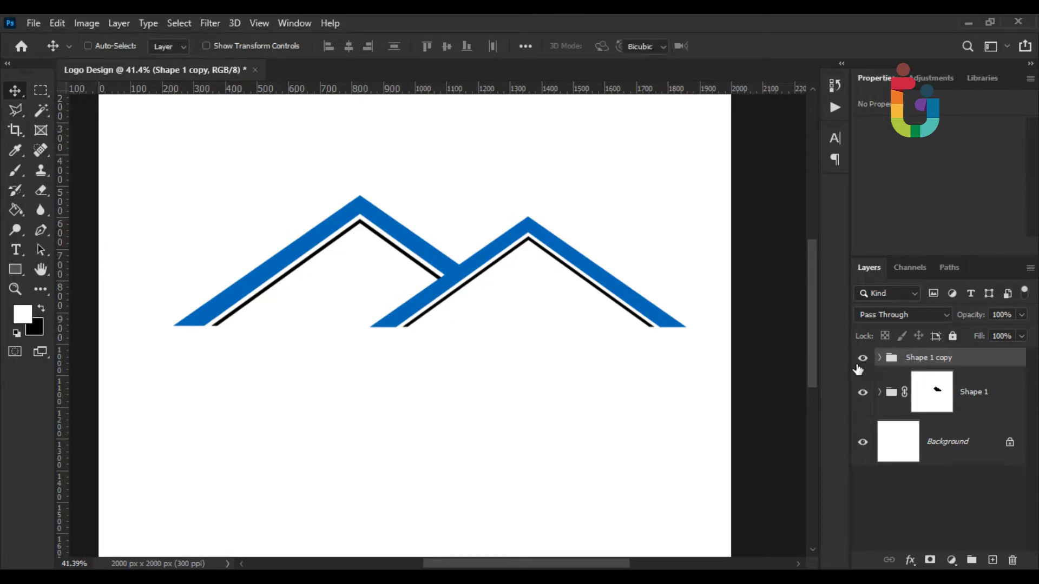
{"action": "key", "text": "ctrl+t"}
{"action": "left_click_drag", "start_coordinate": [681, 277], "coordinate": [636, 281]}
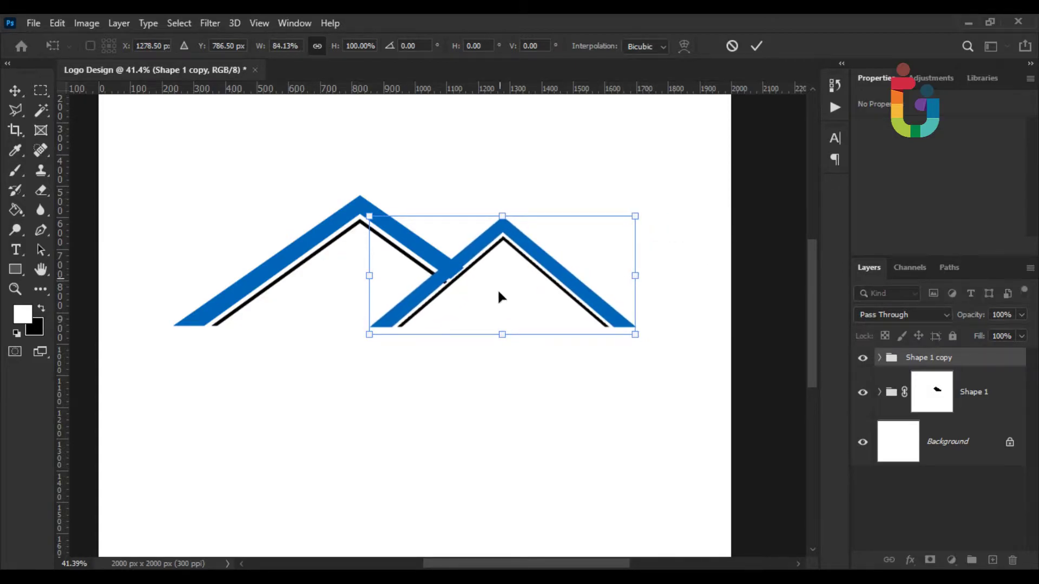
{"action": "scroll", "coordinate": [498, 288], "scroll_direction": "up", "scroll_amount": 3}
{"action": "left_click_drag", "start_coordinate": [503, 195], "coordinate": [503, 202]}
{"action": "scroll", "coordinate": [445, 281], "scroll_direction": "up", "scroll_amount": 2}
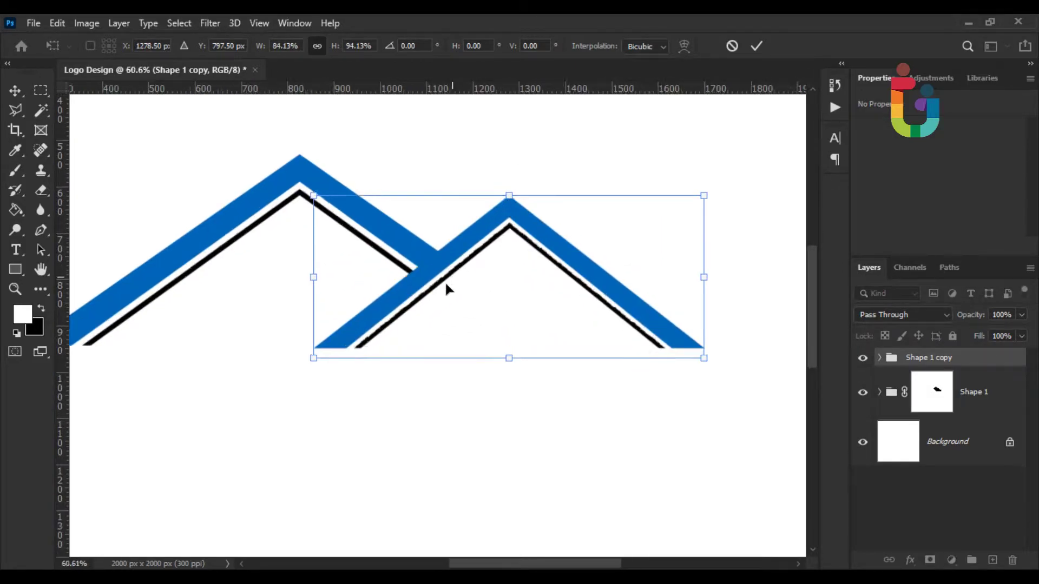
{"action": "scroll", "coordinate": [445, 281], "scroll_direction": "up", "scroll_amount": 1}
{"action": "mouse_move", "coordinate": [392, 299]}
{"action": "left_mouse_down"}
{"action": "mouse_move", "coordinate": [429, 289]}
{"action": "mouse_move", "coordinate": [415, 288]}
{"action": "left_mouse_up"}
{"action": "key", "text": "Return"}
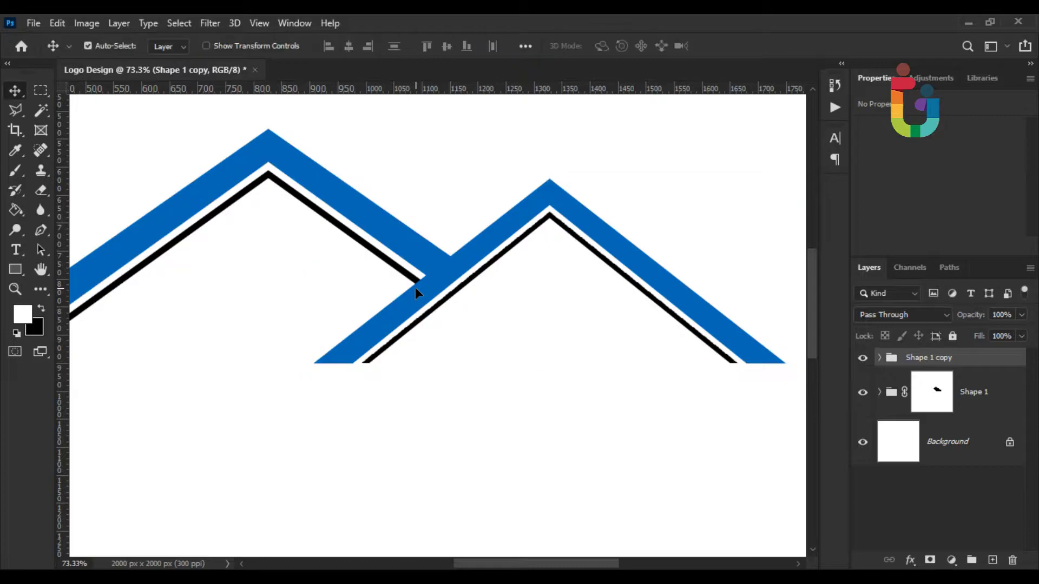
{"action": "scroll", "coordinate": [414, 287], "scroll_direction": "down", "scroll_amount": 2}
{"action": "scroll", "coordinate": [471, 315], "scroll_direction": "down", "scroll_amount": 4}
{"action": "scroll", "coordinate": [466, 346], "scroll_direction": "up", "scroll_amount": 3}
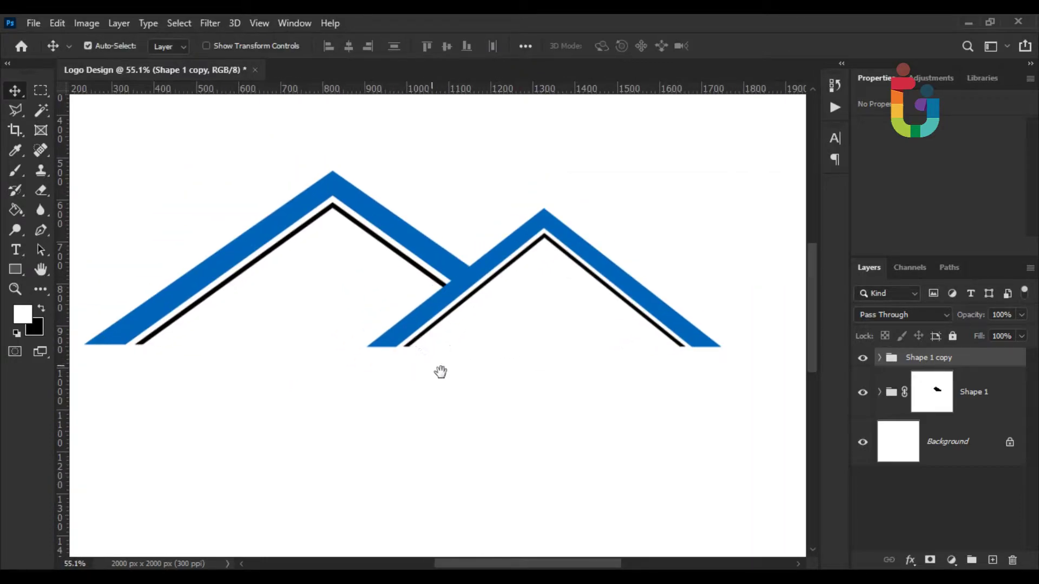
{"action": "scroll", "coordinate": [441, 372], "scroll_direction": "down", "scroll_amount": 4}
{"action": "scroll", "coordinate": [457, 389], "scroll_direction": "down", "scroll_amount": 1}
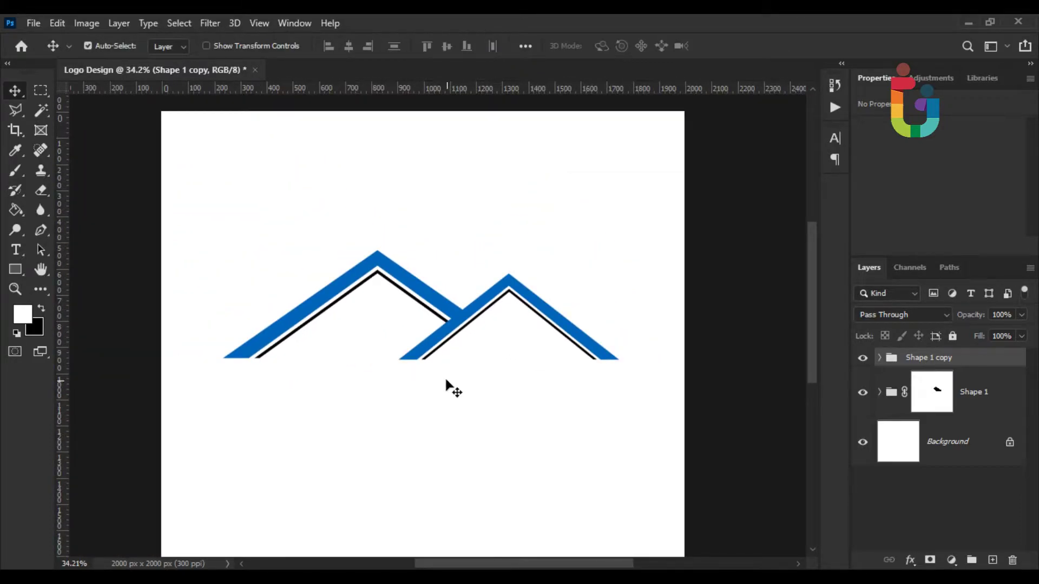
Duplicate the Color Fill 1 roof and place the copy above the Shape 1 copy group
{"action": "scroll", "coordinate": [443, 380], "scroll_direction": "up", "scroll_amount": 2}
{"action": "right_click", "coordinate": [999, 395]}
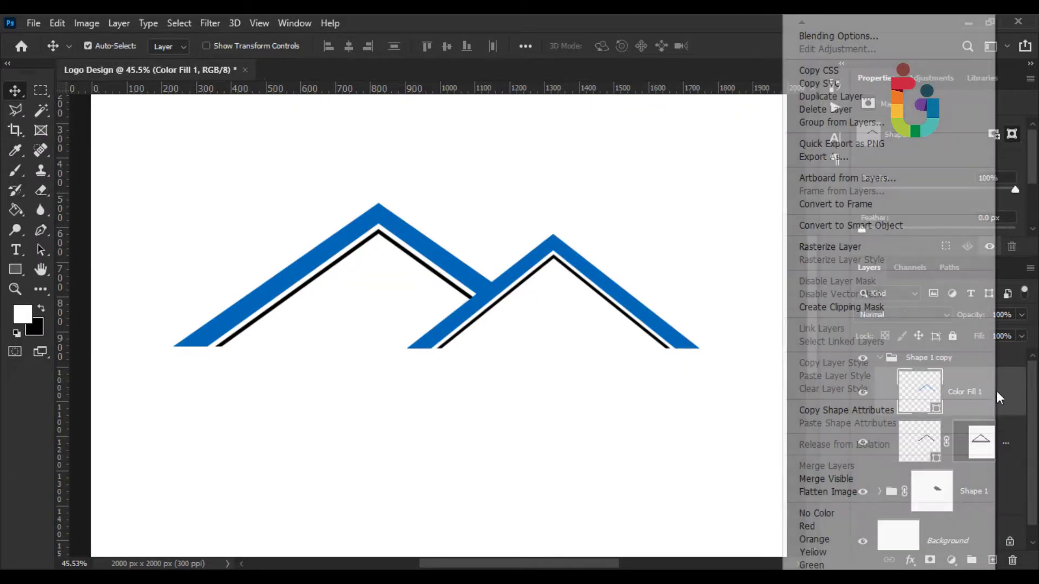
{"action": "left_click", "coordinate": [833, 96]}
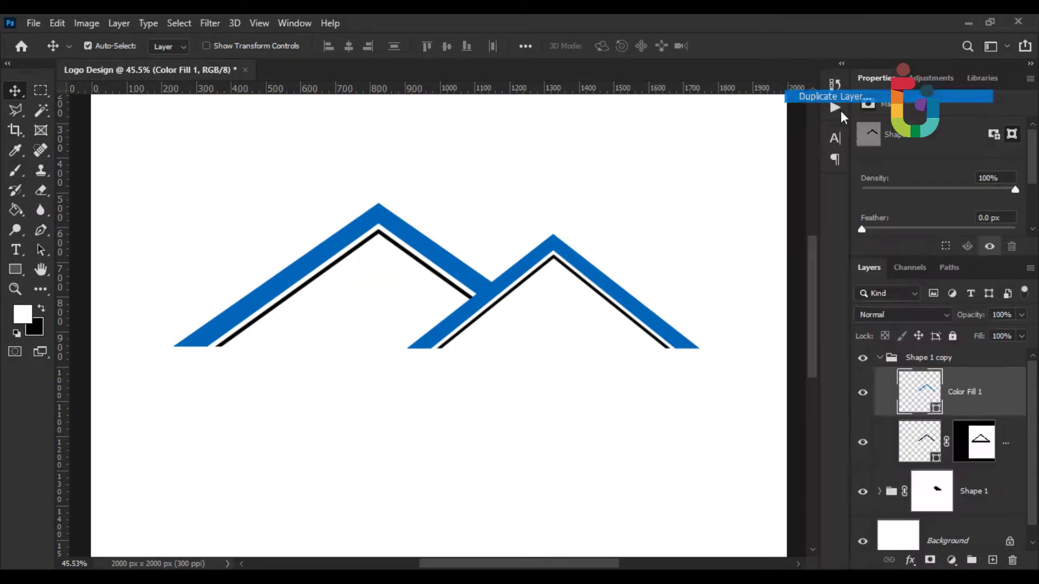
{"action": "left_click", "coordinate": [645, 160]}
{"action": "left_click_drag", "start_coordinate": [958, 392], "coordinate": [931, 372]}
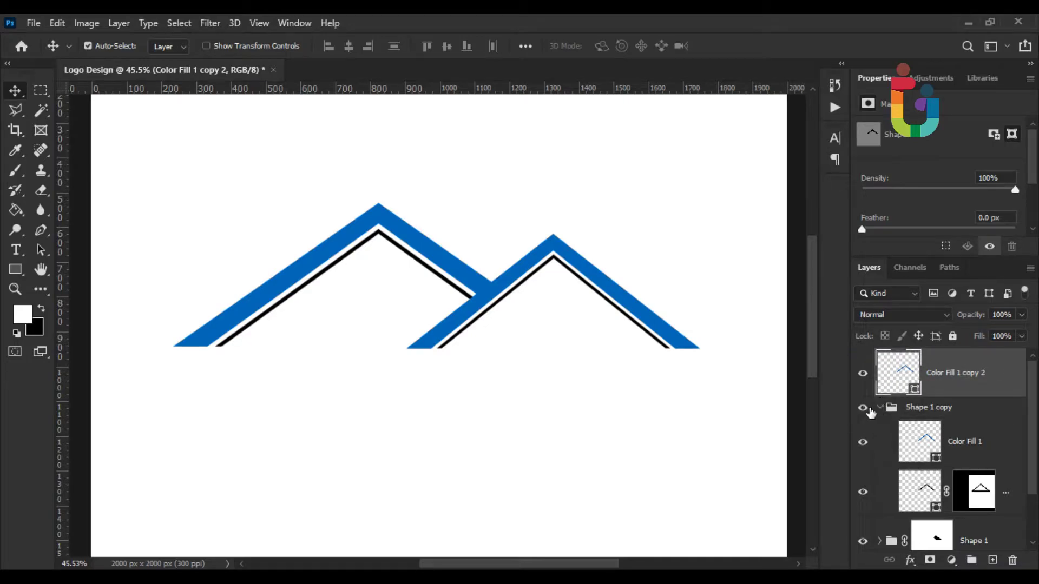
{"action": "left_click", "coordinate": [879, 407]}
Scale the roof copy to about 71% and set it lower, overlapping the left roof's base
{"action": "key", "text": "ctrl+t"}
{"action": "left_click_drag", "start_coordinate": [566, 283], "coordinate": [323, 362]}
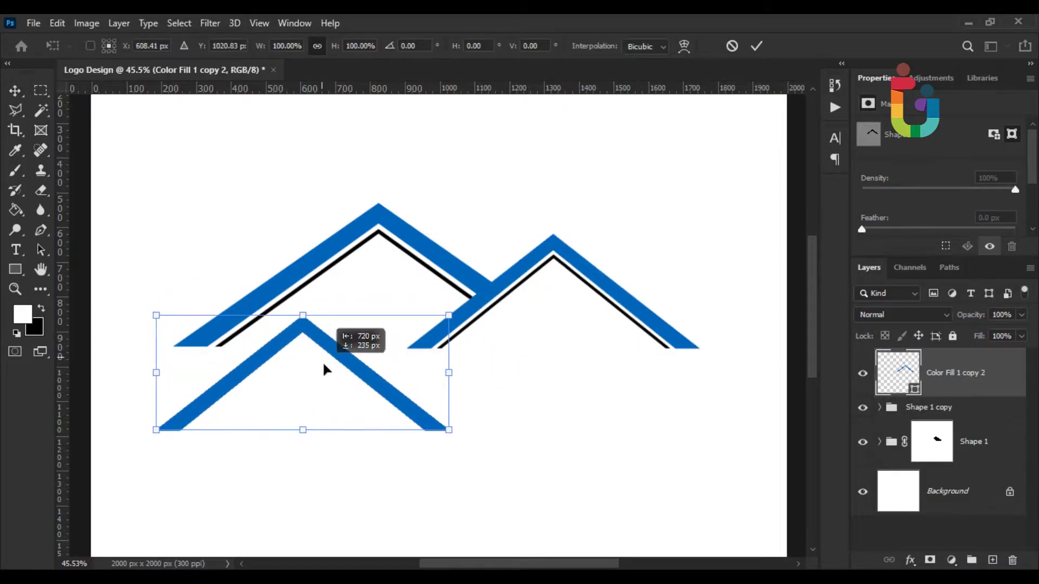
{"action": "left_click_drag", "start_coordinate": [448, 315], "coordinate": [406, 333]}
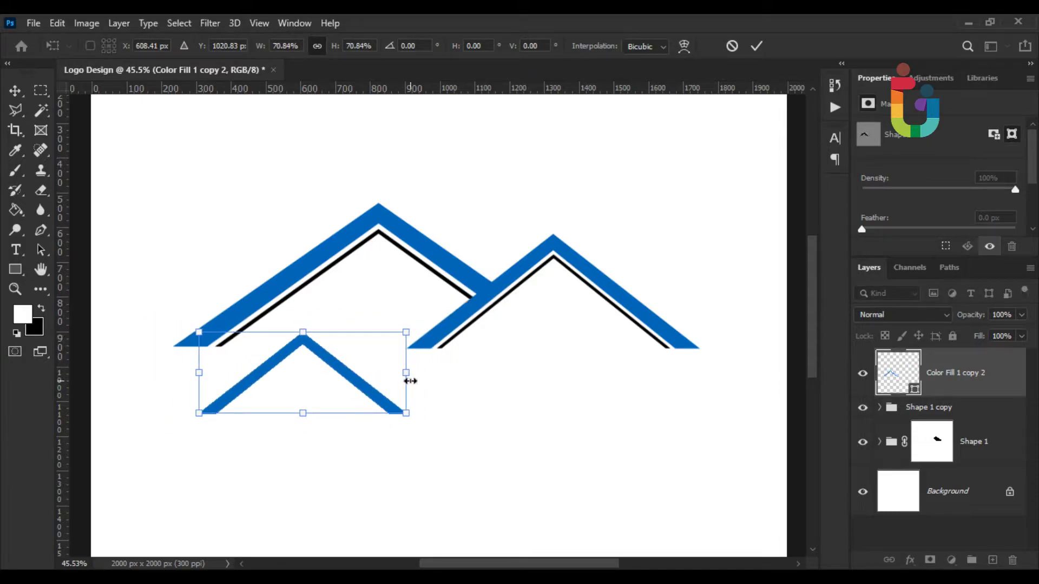
{"action": "left_click_drag", "start_coordinate": [347, 385], "coordinate": [350, 361]}
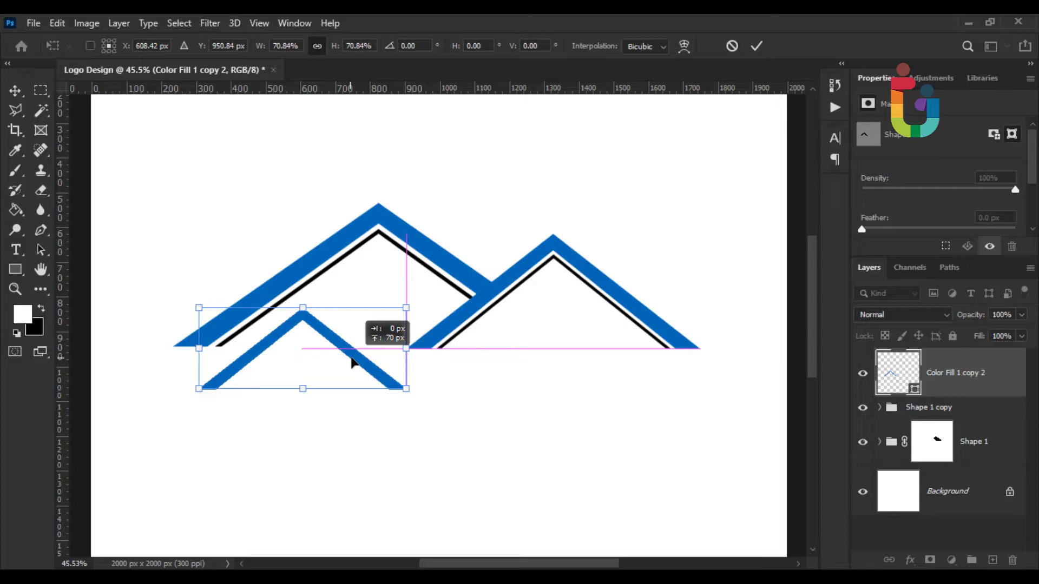
{"action": "left_click_drag", "start_coordinate": [353, 361], "coordinate": [358, 355]}
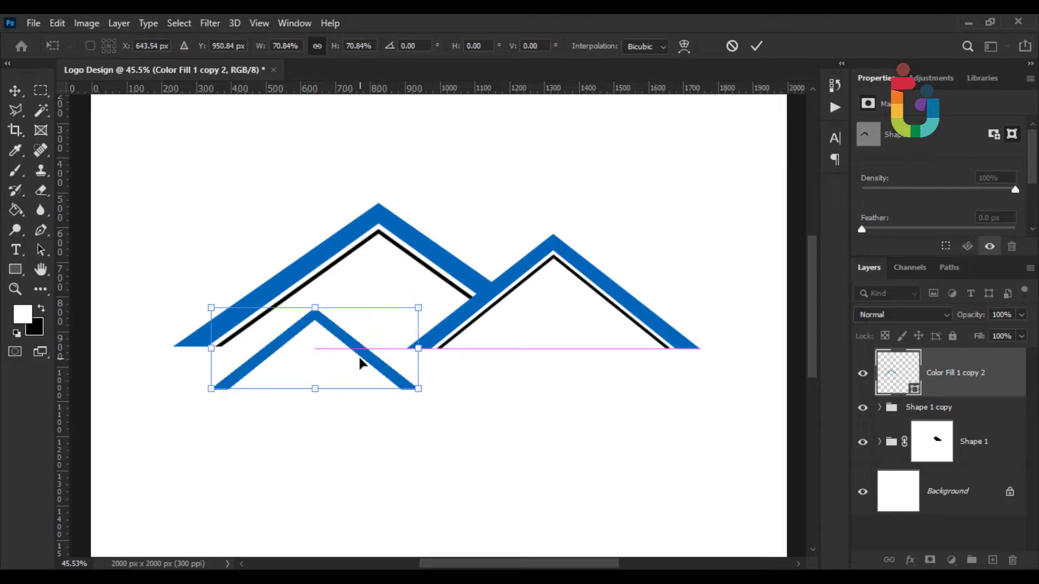
{"action": "key", "text": "Return"}
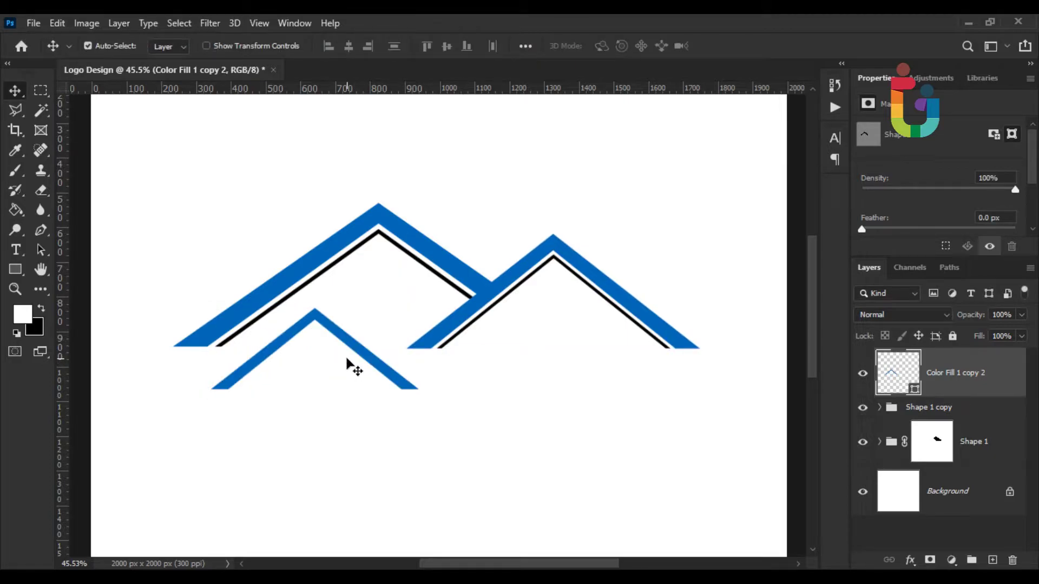
Choose the Rectangle tool and align a horizontal guide with the left roof's bottom edge
{"action": "scroll", "coordinate": [187, 371], "scroll_direction": "up", "scroll_amount": 5}
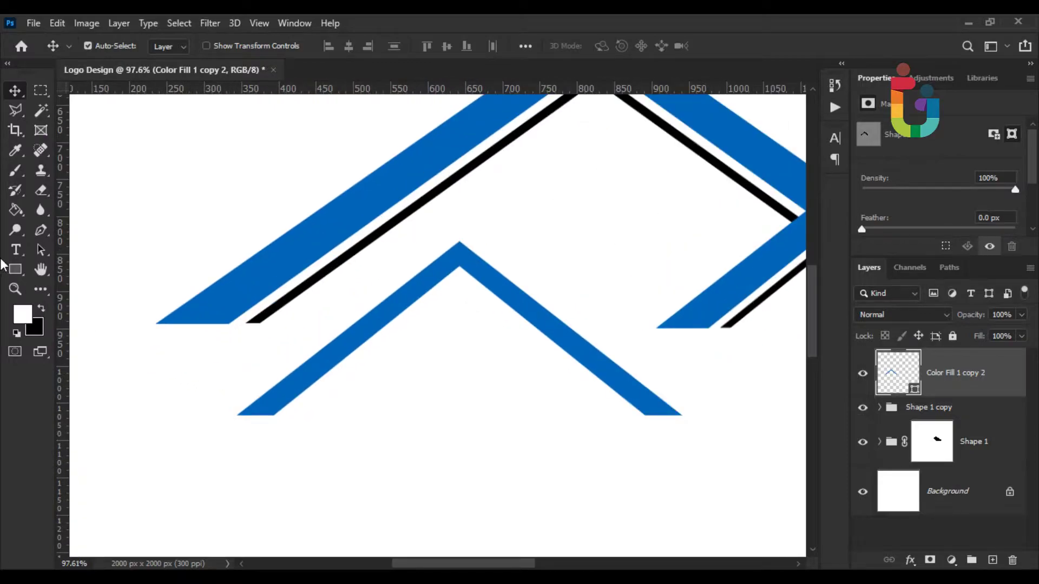
{"action": "left_click", "coordinate": [15, 270]}
{"action": "left_click", "coordinate": [109, 266]}
{"action": "scroll", "coordinate": [248, 349], "scroll_direction": "up", "scroll_amount": 2}
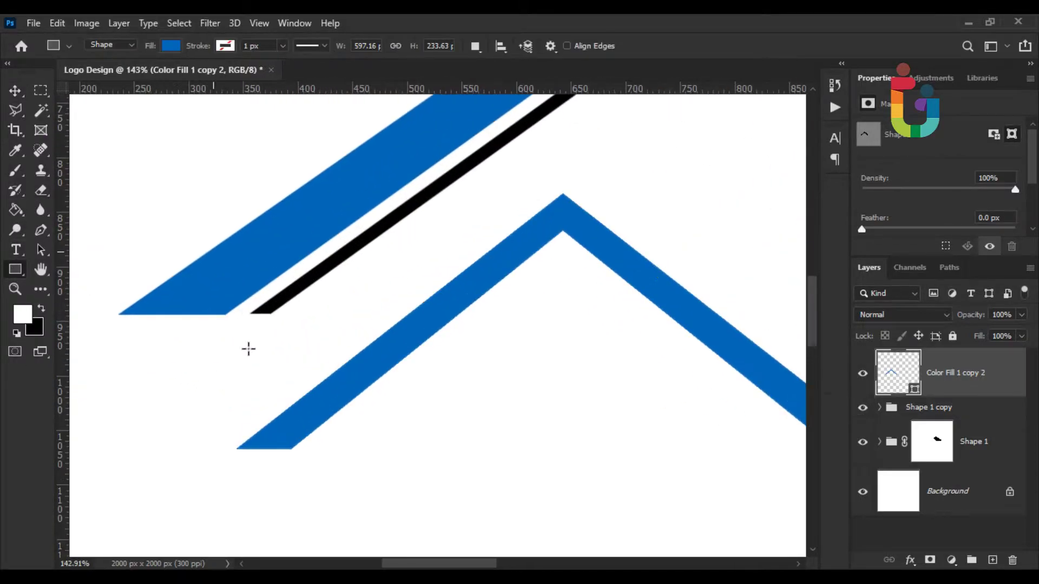
{"action": "left_click_drag", "start_coordinate": [201, 91], "coordinate": [222, 314]}
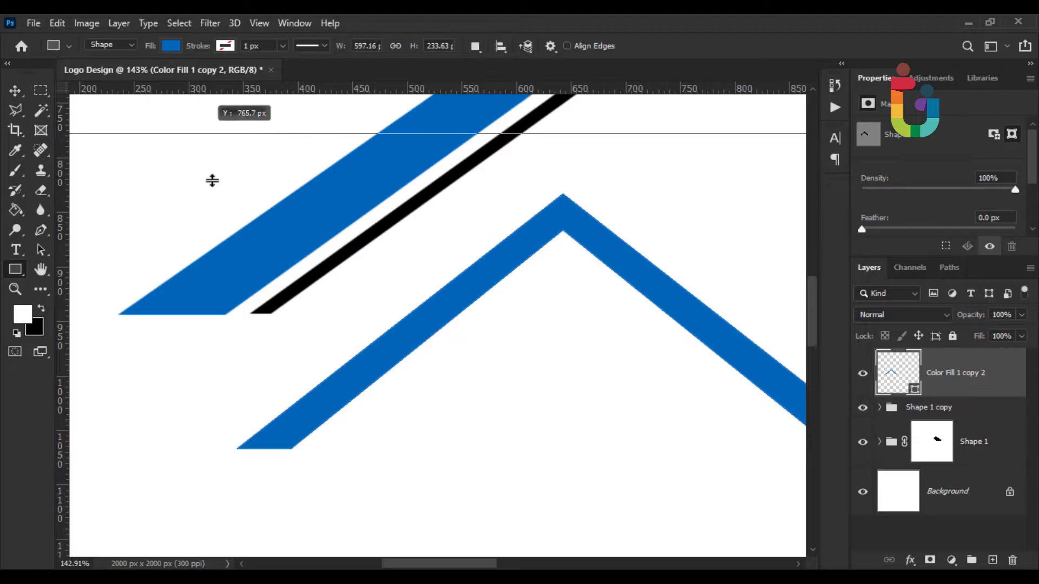
{"action": "scroll", "coordinate": [221, 314], "scroll_direction": "up", "scroll_amount": 2}
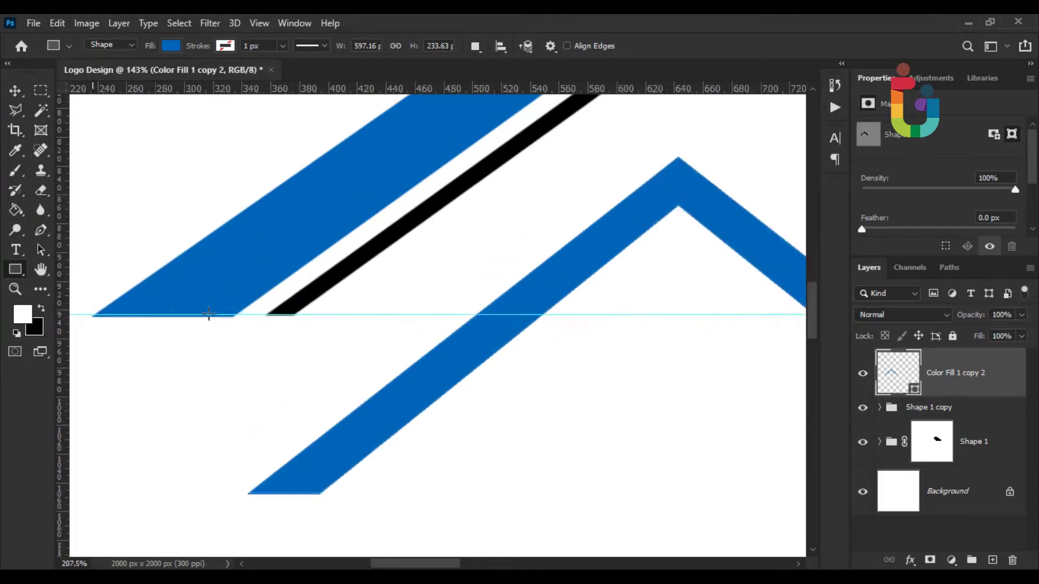
{"action": "scroll", "coordinate": [233, 313], "scroll_direction": "up", "scroll_amount": 5}
{"action": "scroll", "coordinate": [276, 309], "scroll_direction": "up", "scroll_amount": 3}
{"action": "left_click_drag", "start_coordinate": [282, 313], "coordinate": [281, 321]}
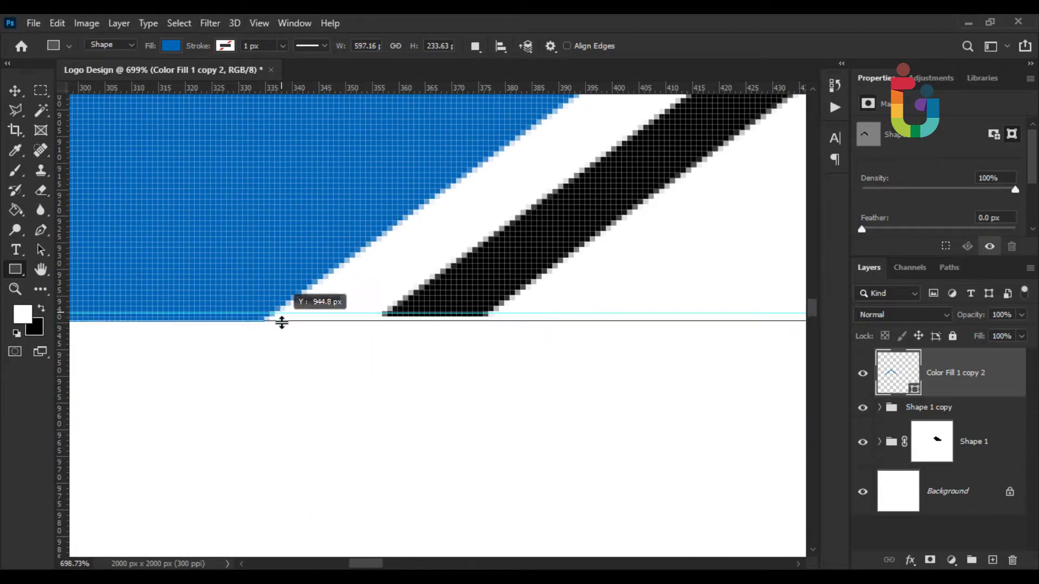
Draw a blue 64 × 124 px rectangle hanging down from the guide
{"action": "scroll", "coordinate": [292, 341], "scroll_direction": "down", "scroll_amount": 3}
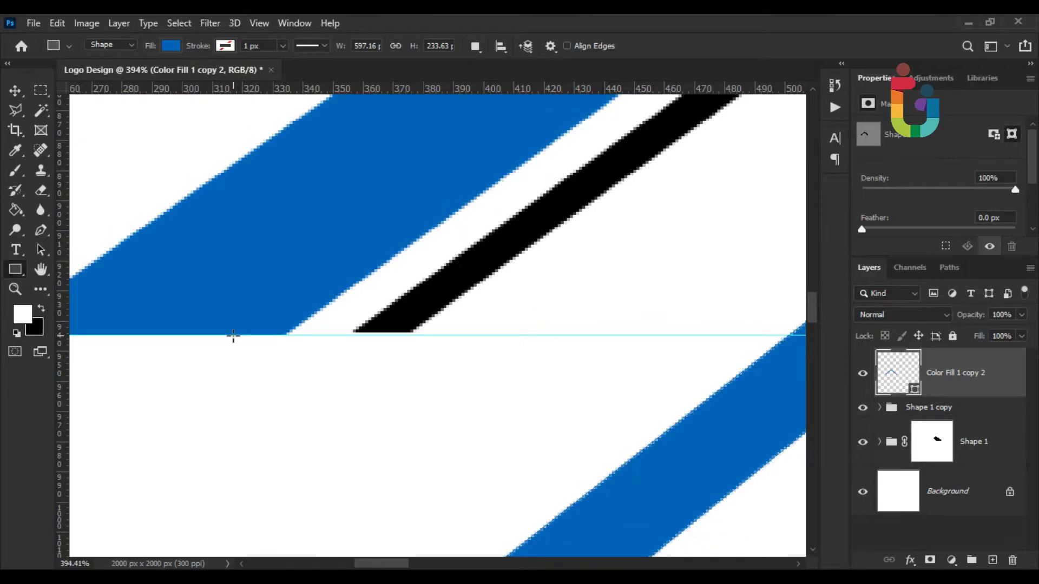
{"action": "scroll", "coordinate": [233, 336], "scroll_direction": "down", "scroll_amount": 3}
{"action": "left_click_drag", "start_coordinate": [240, 336], "coordinate": [338, 530]}
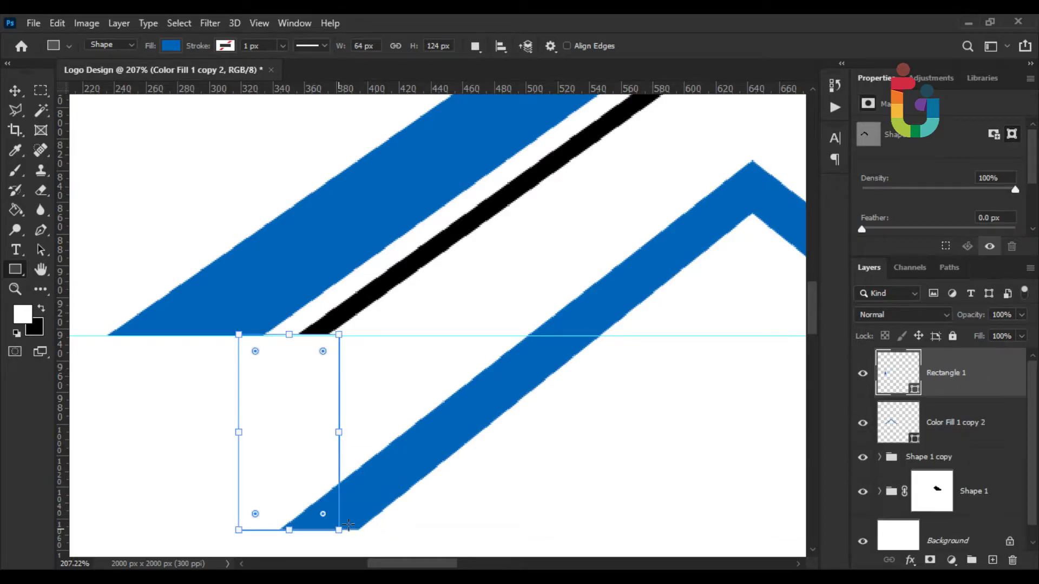
{"action": "scroll", "coordinate": [369, 470], "scroll_direction": "down", "scroll_amount": 3}
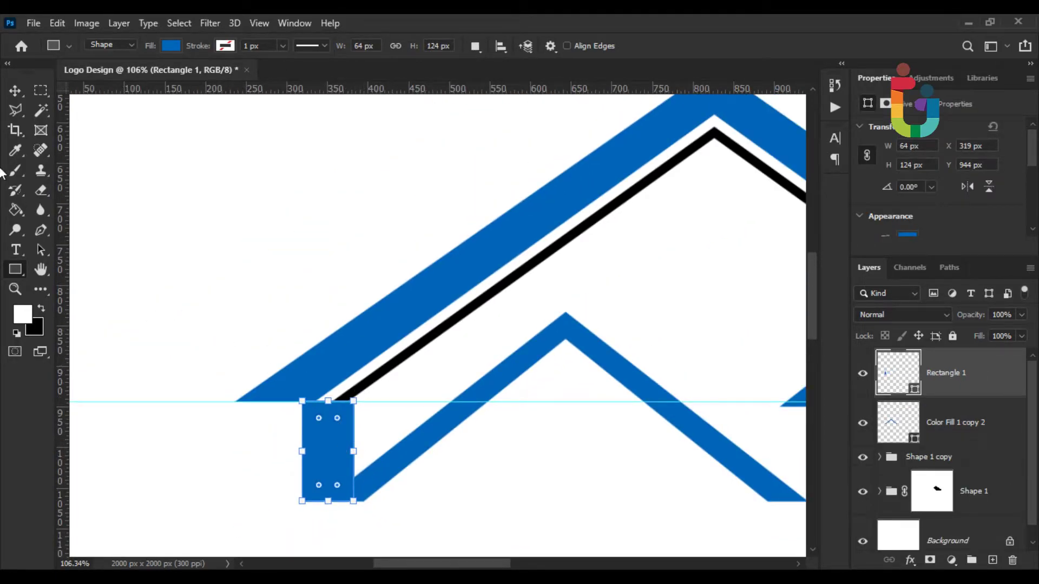
{"action": "left_click", "coordinate": [16, 93]}
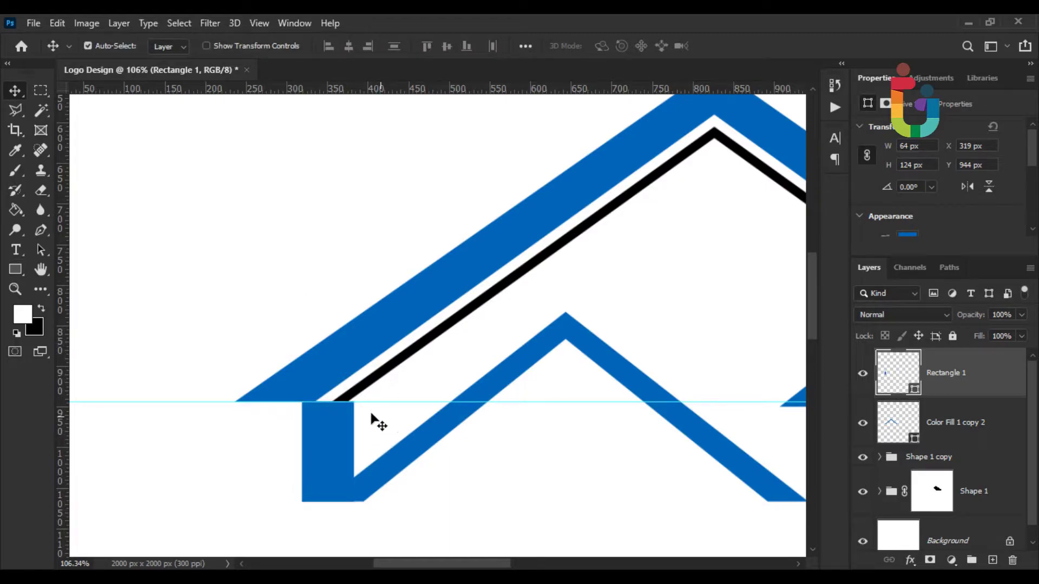
Shift the inner chevron down-left and enlarge it to about 107%
{"action": "left_click_drag", "start_coordinate": [415, 445], "coordinate": [364, 457]}
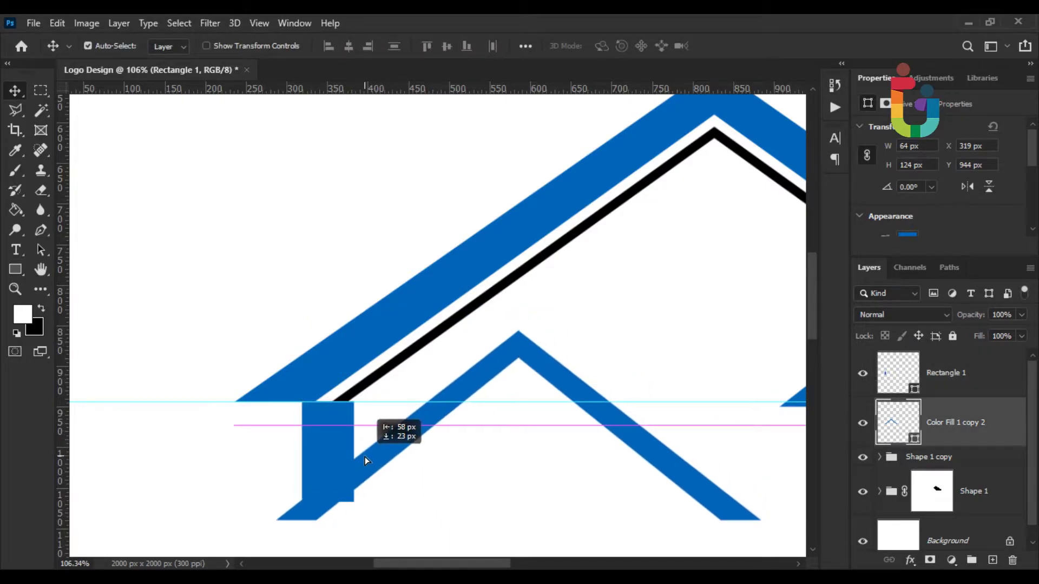
{"action": "key", "text": "ctrl+t"}
{"action": "scroll", "coordinate": [522, 453], "scroll_direction": "down", "scroll_amount": 3}
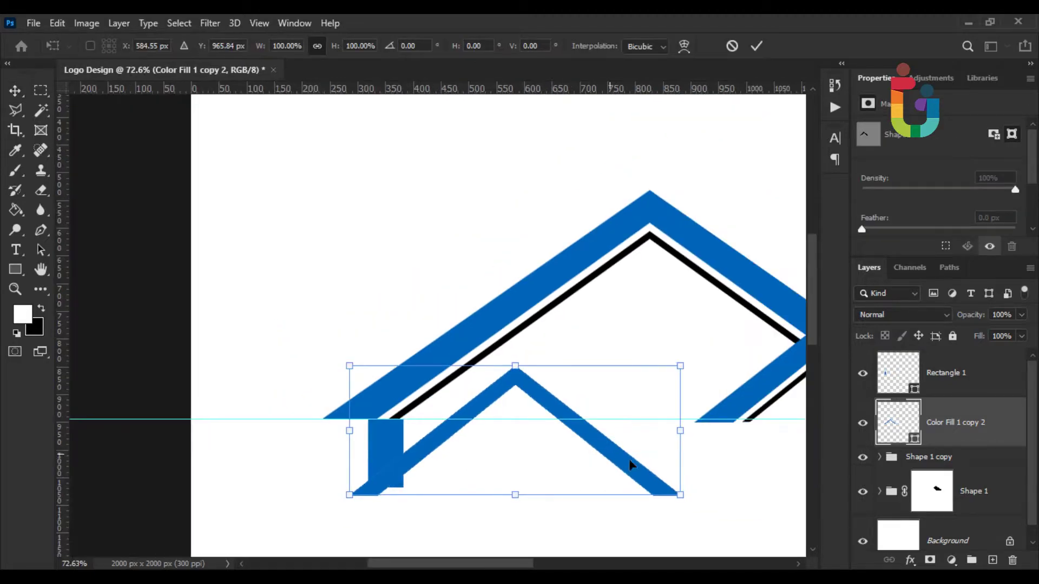
{"action": "left_click_drag", "start_coordinate": [684, 437], "coordinate": [705, 424]}
{"action": "left_click_drag", "start_coordinate": [661, 476], "coordinate": [649, 468]}
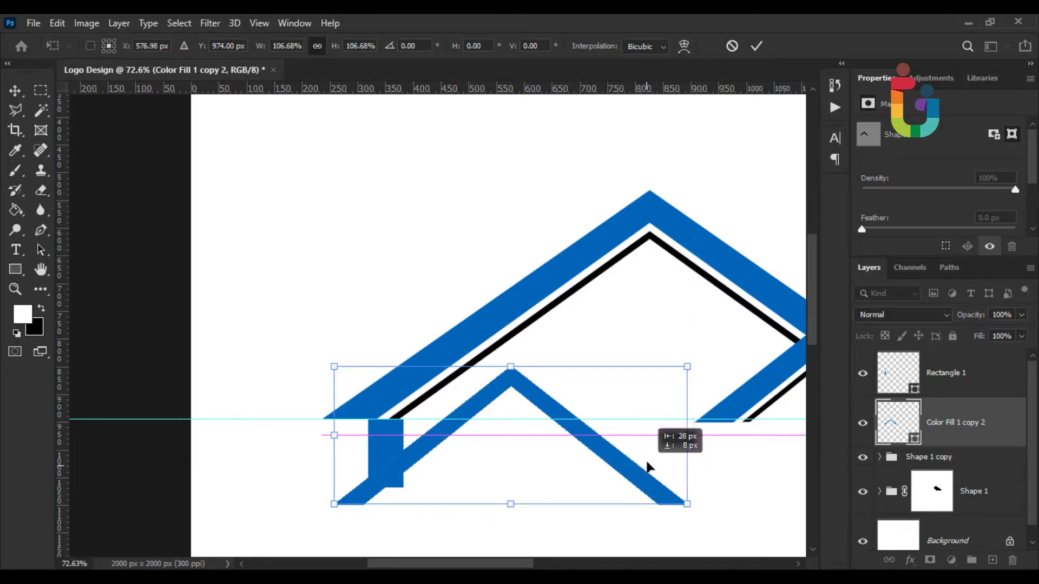
{"action": "scroll", "coordinate": [414, 482], "scroll_direction": "up", "scroll_amount": 2}
{"action": "scroll", "coordinate": [403, 488], "scroll_direction": "up", "scroll_amount": 1}
{"action": "key", "text": "Return"}
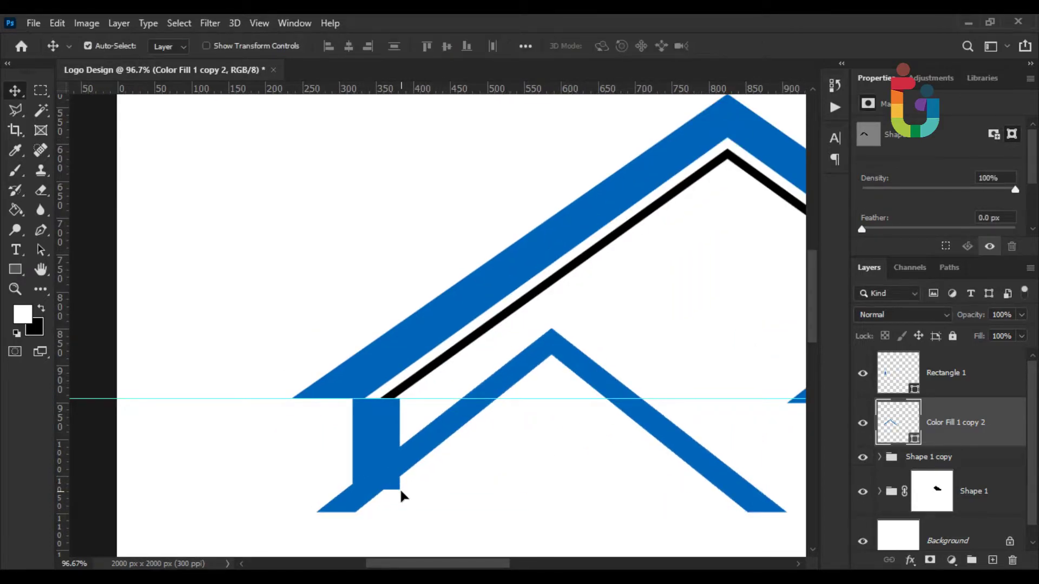
Start another free transform on the inner chevron
{"action": "scroll", "coordinate": [399, 488], "scroll_direction": "up", "scroll_amount": 2}
{"action": "scroll", "coordinate": [399, 490], "scroll_direction": "up", "scroll_amount": 1}
{"action": "scroll", "coordinate": [434, 489], "scroll_direction": "down", "scroll_amount": 2}
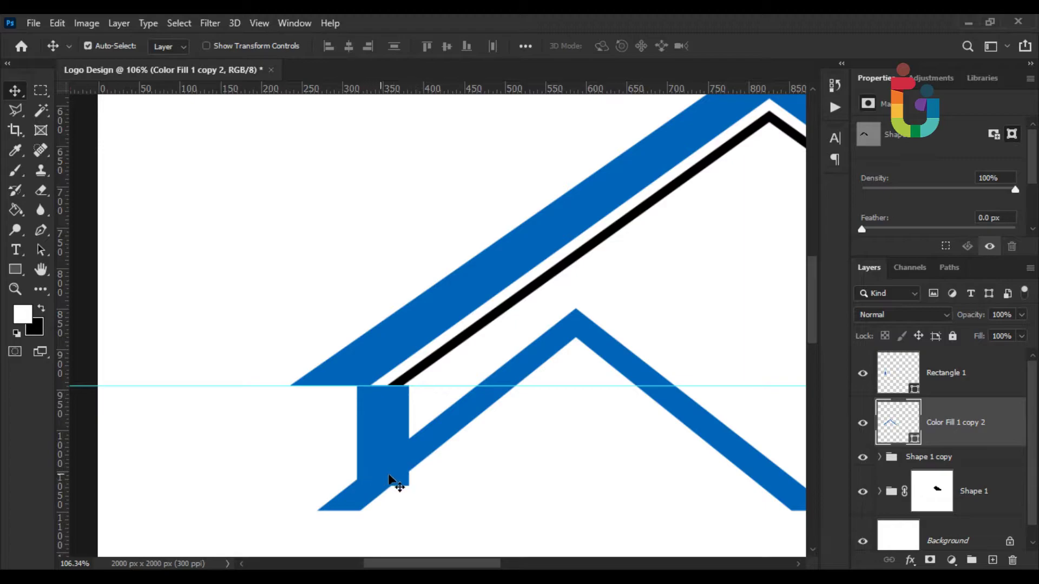
{"action": "key", "text": "ctrl+t"}
{"action": "scroll", "coordinate": [395, 492], "scroll_direction": "up", "scroll_amount": 2}
{"action": "scroll", "coordinate": [386, 427], "scroll_direction": "up", "scroll_amount": 2}
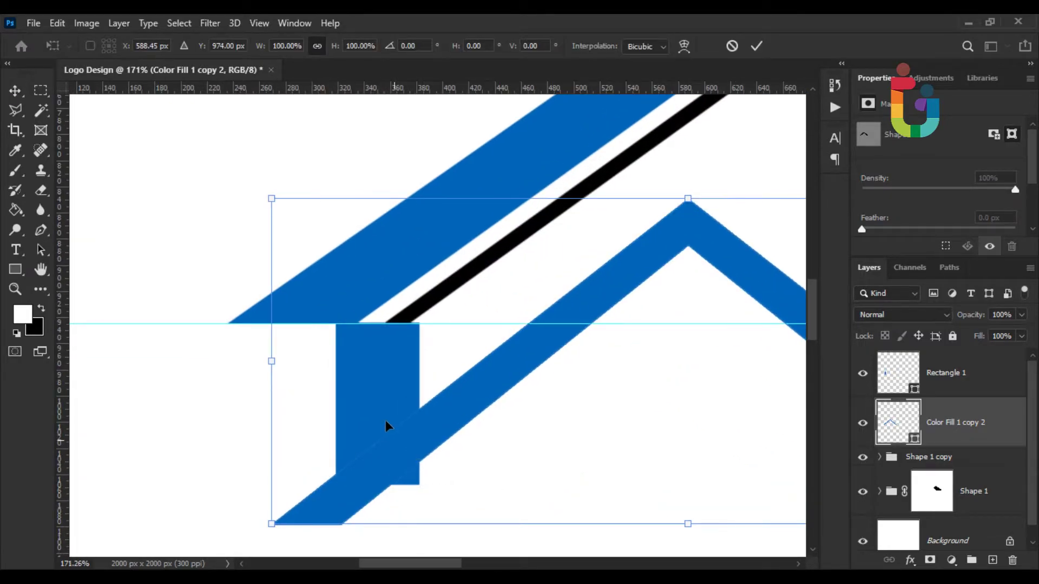
Skew Rectangle 1's bottom edge into a slant
{"action": "left_click", "coordinate": [946, 392]}
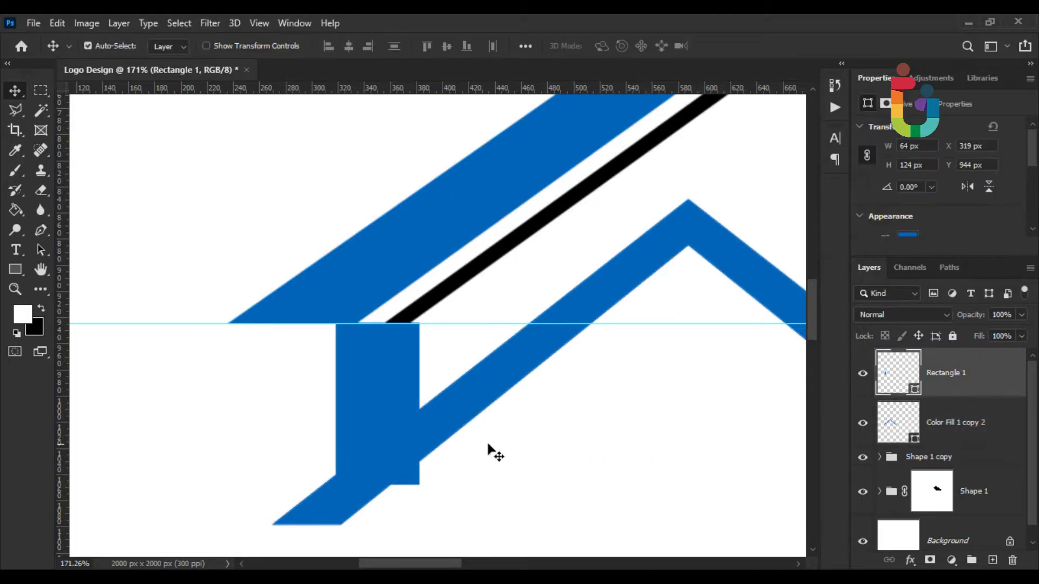
{"action": "key", "text": "ctrl+t"}
{"action": "left_click_drag", "start_coordinate": [419, 478], "coordinate": [420, 465]}
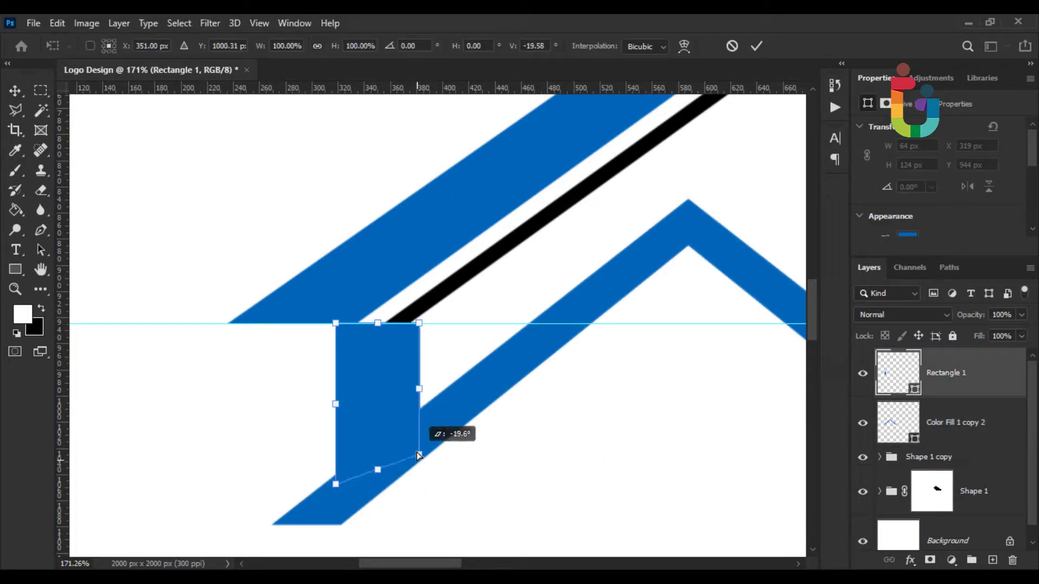
{"action": "key", "text": "Return"}
{"action": "scroll", "coordinate": [424, 458], "scroll_direction": "down", "scroll_amount": 2}
{"action": "scroll", "coordinate": [425, 457], "scroll_direction": "down", "scroll_amount": 2}
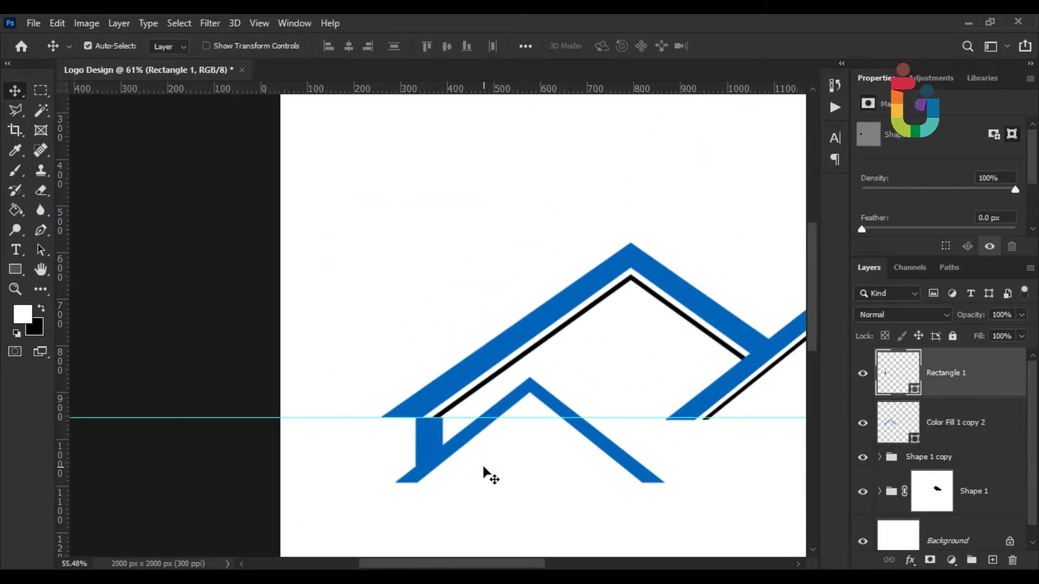
{"action": "scroll", "coordinate": [485, 473], "scroll_direction": "down", "scroll_amount": 2}
{"action": "scroll", "coordinate": [455, 466], "scroll_direction": "down", "scroll_amount": 1}
{"action": "scroll", "coordinate": [478, 466], "scroll_direction": "down", "scroll_amount": 1}
{"action": "scroll", "coordinate": [515, 472], "scroll_direction": "down", "scroll_amount": 1}
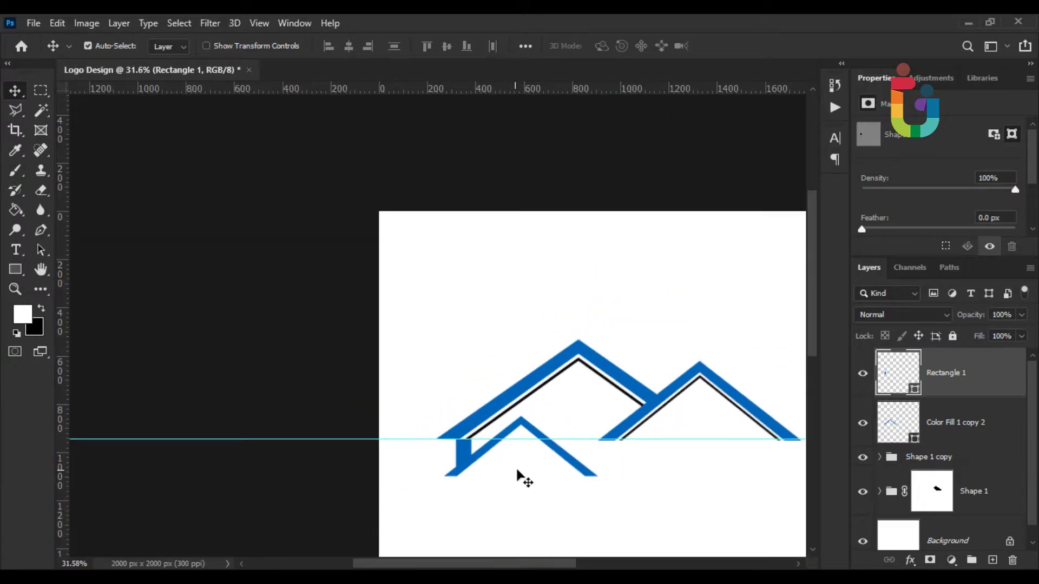
{"action": "scroll", "coordinate": [518, 471], "scroll_direction": "up", "scroll_amount": 1}
{"action": "scroll", "coordinate": [538, 494], "scroll_direction": "up", "scroll_amount": 3}
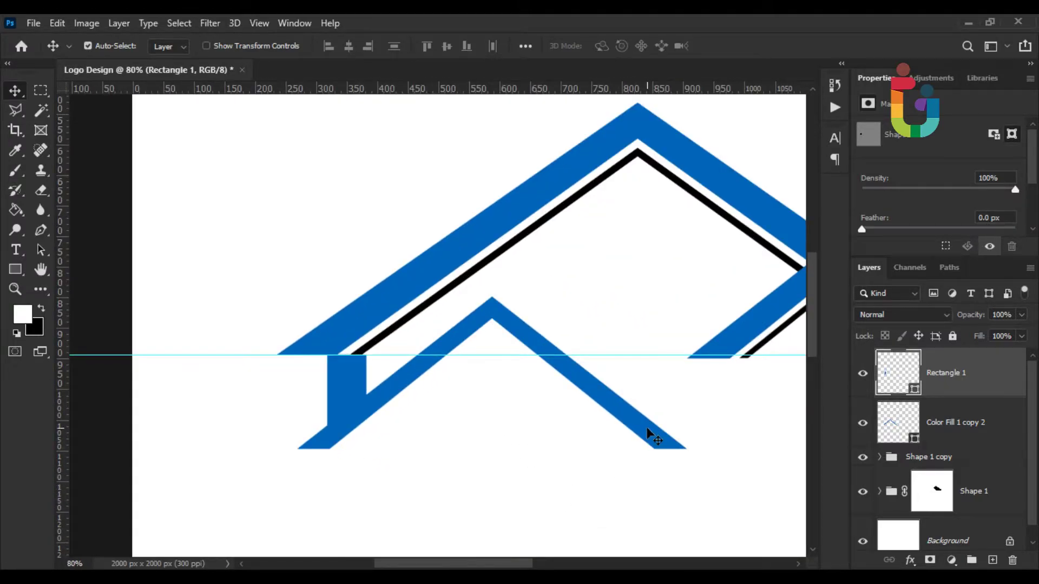
Lower the inner chevron and stretch Rectangle 1 to 186 px tall to meet its left foot
{"action": "left_click_drag", "start_coordinate": [650, 433], "coordinate": [660, 460]}
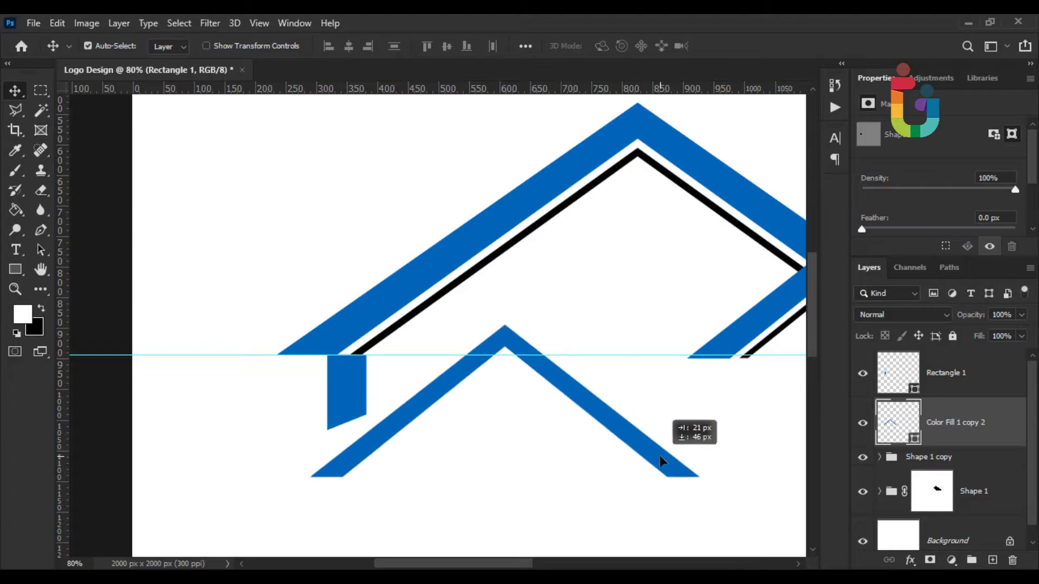
{"action": "key", "text": "ctrl+t"}
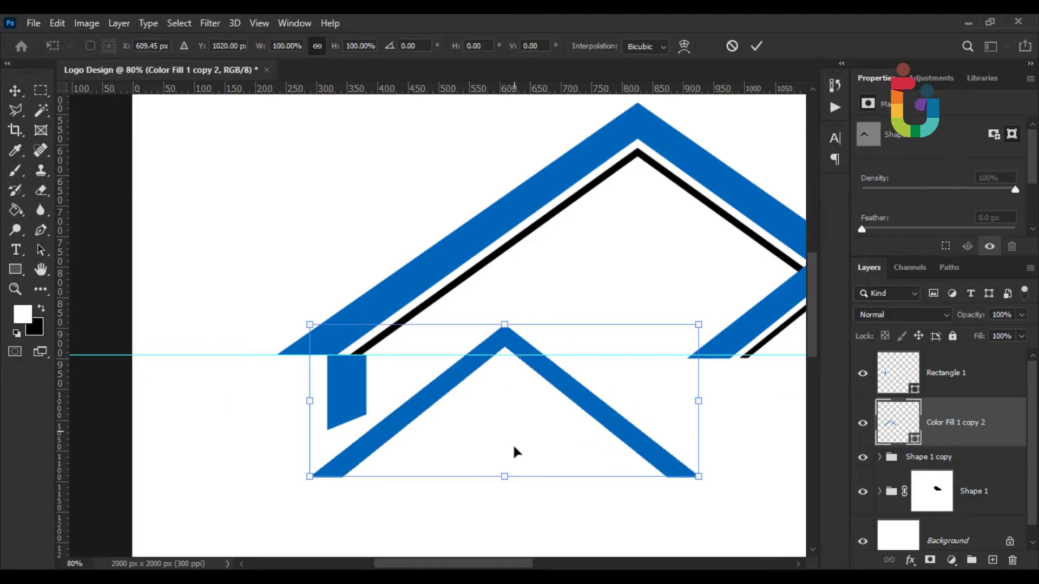
{"action": "key", "text": "Return"}
{"action": "left_click", "coordinate": [355, 400]}
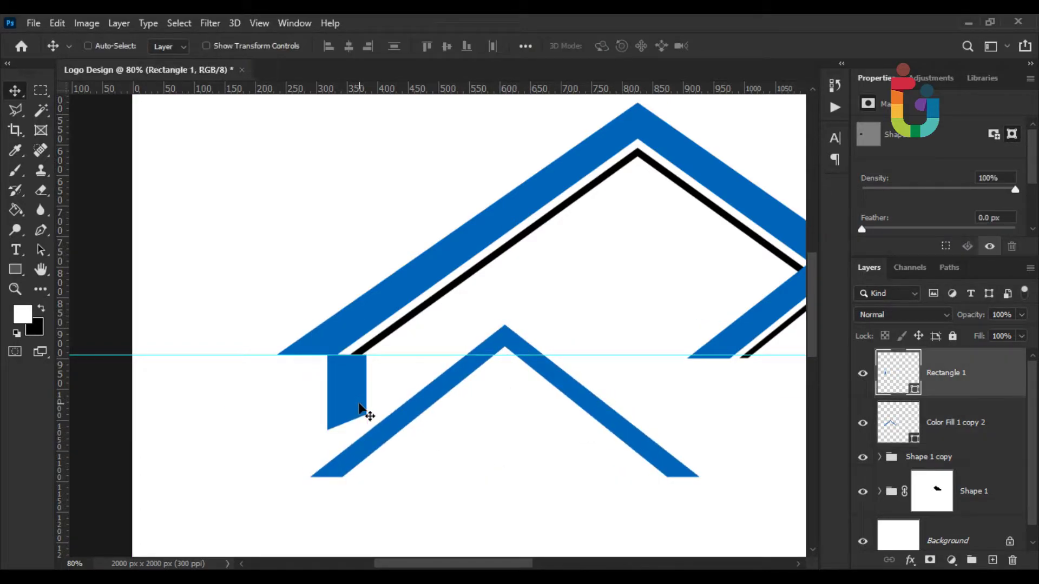
{"action": "key", "text": "ctrl+t"}
{"action": "left_click_drag", "start_coordinate": [353, 429], "coordinate": [350, 468]}
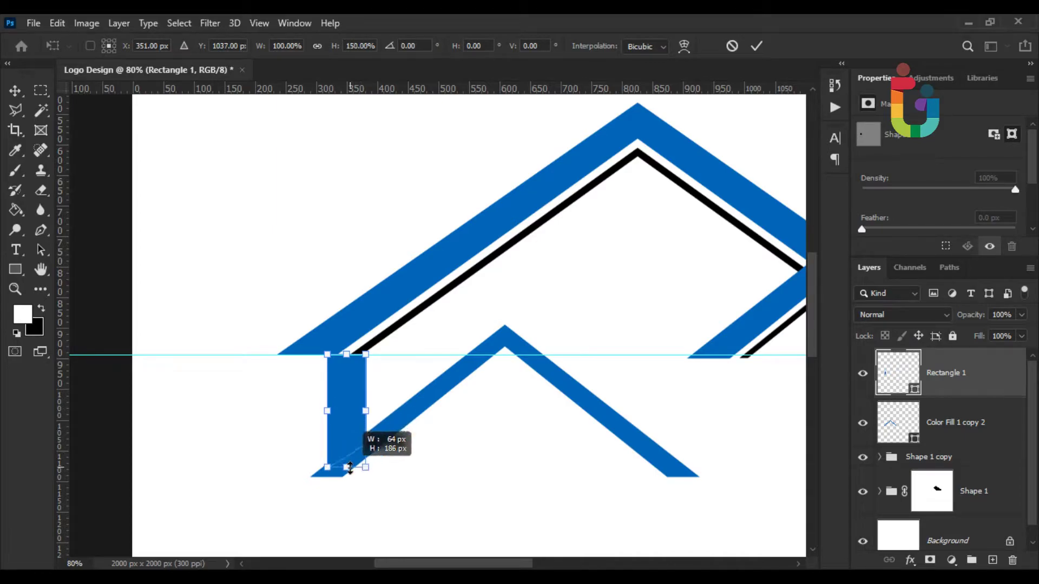
{"action": "key", "text": "Return"}
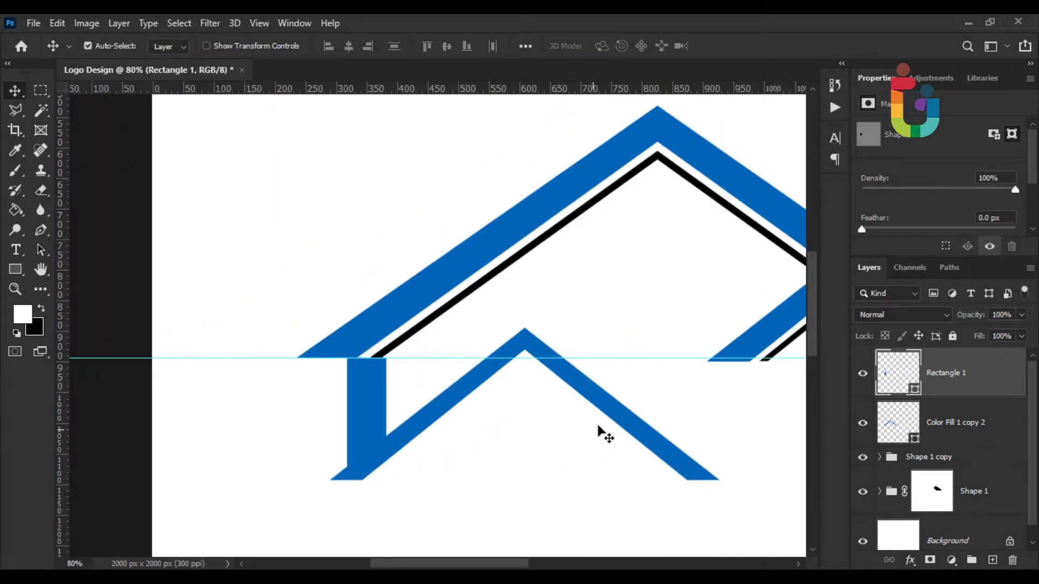
{"action": "left_click_drag", "start_coordinate": [601, 432], "coordinate": [372, 430]}
{"action": "scroll", "coordinate": [410, 414], "scroll_direction": "down", "scroll_amount": 1}
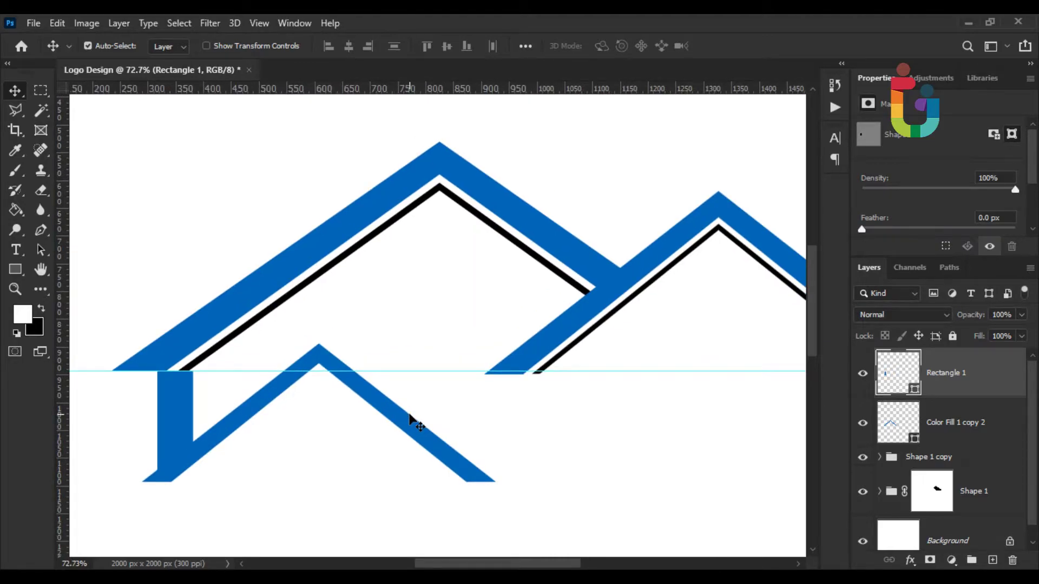
{"action": "scroll", "coordinate": [422, 406], "scroll_direction": "up", "scroll_amount": 1}
{"action": "scroll", "coordinate": [541, 368], "scroll_direction": "up", "scroll_amount": 4}
{"action": "scroll", "coordinate": [566, 355], "scroll_direction": "up", "scroll_amount": 2}
{"action": "scroll", "coordinate": [567, 355], "scroll_direction": "up", "scroll_amount": 1}
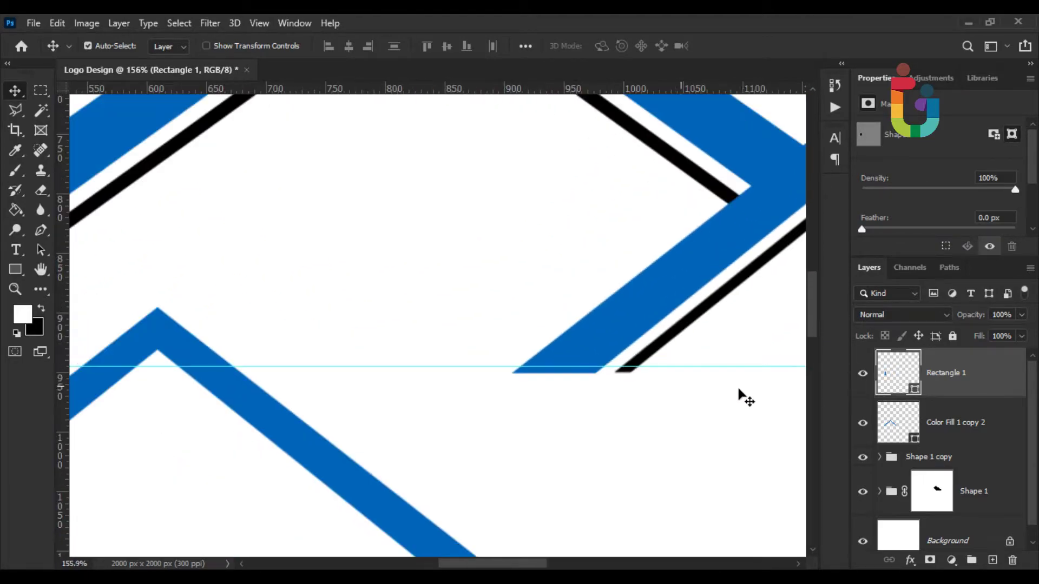
Nudge the Shape 1 copy right roof up onto the guide line
{"action": "scroll", "coordinate": [931, 419], "scroll_direction": "down", "scroll_amount": 1}
{"action": "left_click", "coordinate": [926, 414]}
{"action": "left_click", "coordinate": [925, 441]}
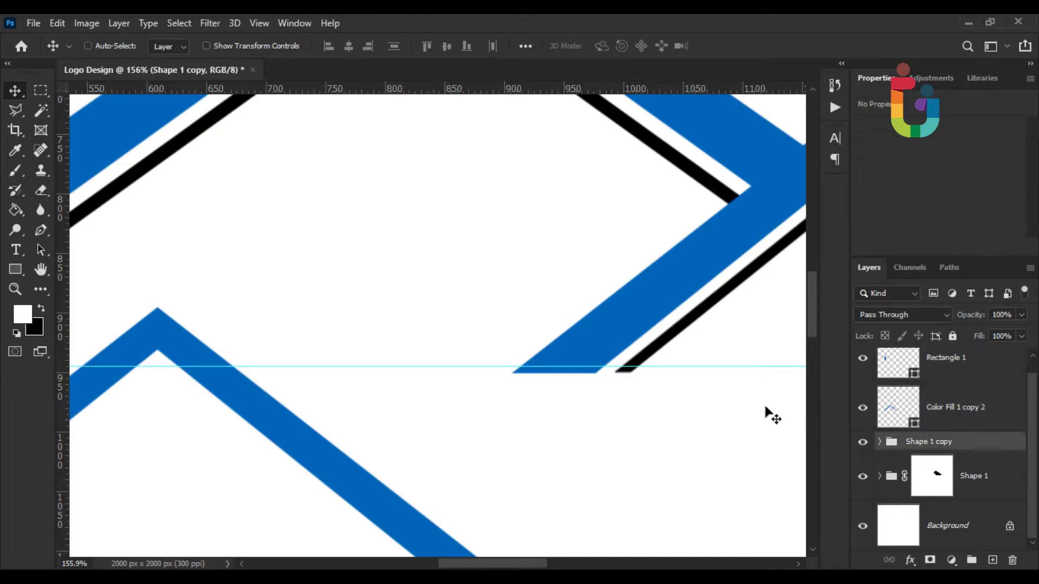
{"action": "key", "text": "ctrl+t"}
{"action": "scroll", "coordinate": [659, 357], "scroll_direction": "up", "scroll_amount": 1}
{"action": "scroll", "coordinate": [659, 355], "scroll_direction": "up", "scroll_amount": 1}
{"action": "left_click_drag", "start_coordinate": [612, 328], "coordinate": [604, 321]}
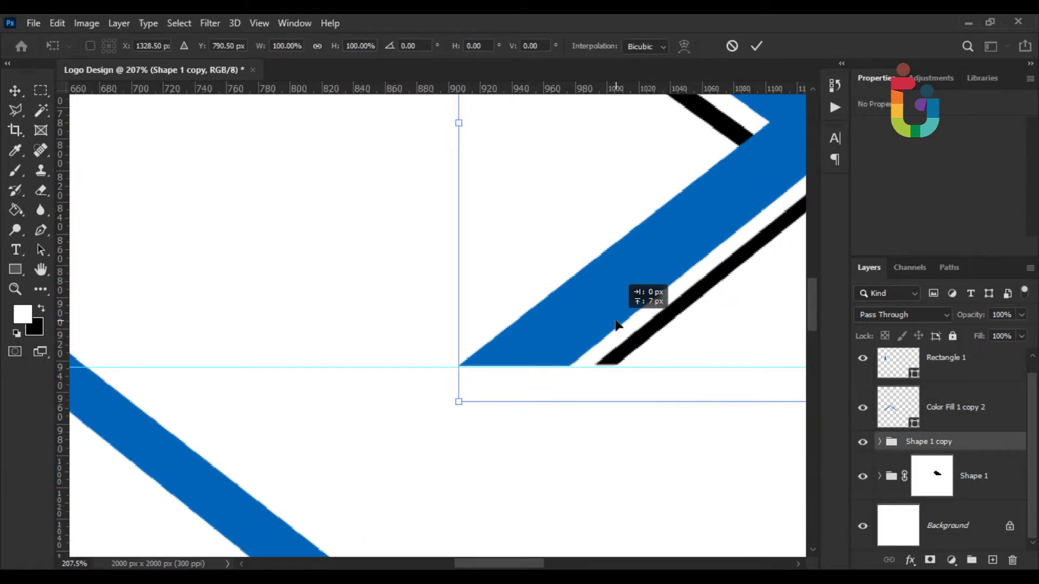
{"action": "key", "text": "Return"}
{"action": "scroll", "coordinate": [606, 368], "scroll_direction": "down", "scroll_amount": 5}
{"action": "scroll", "coordinate": [612, 365], "scroll_direction": "up", "scroll_amount": 1}
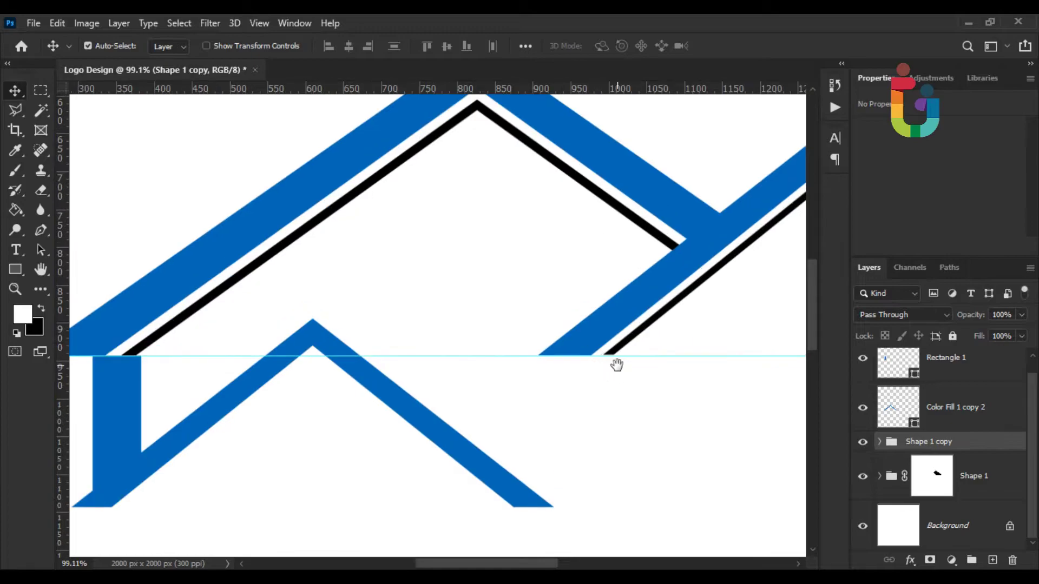
{"action": "left_click_drag", "start_coordinate": [616, 365], "coordinate": [517, 364]}
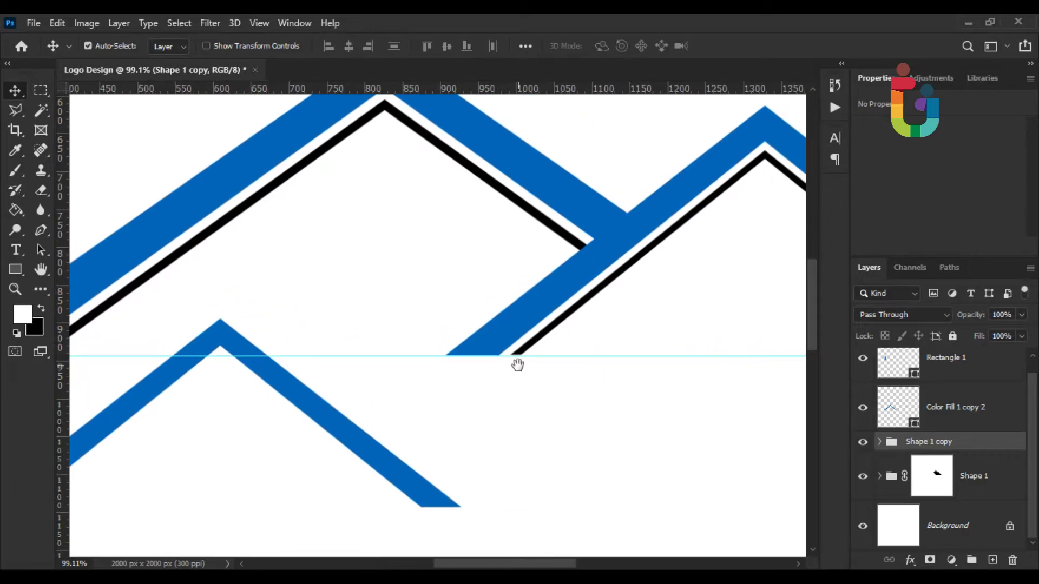
Draw a 40 × 80 px blue rectangle down from the guide under the right roof
{"action": "left_click", "coordinate": [15, 270]}
{"action": "left_click", "coordinate": [929, 415]}
{"action": "scroll", "coordinate": [530, 388], "scroll_direction": "up", "scroll_amount": 2}
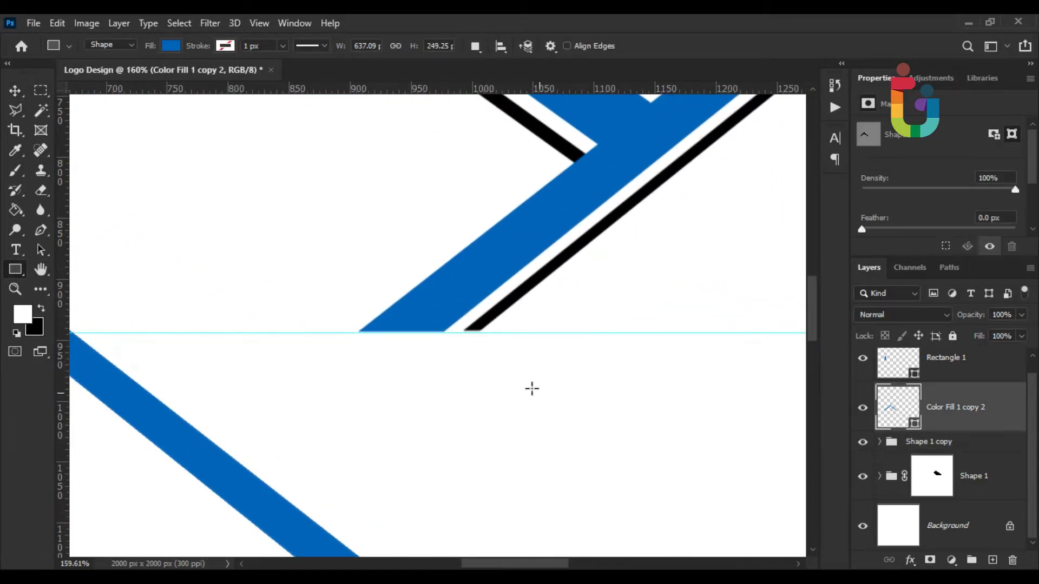
{"action": "scroll", "coordinate": [414, 338], "scroll_direction": "up", "scroll_amount": 2}
{"action": "mouse_move", "coordinate": [387, 309]}
{"action": "left_mouse_down"}
{"action": "mouse_move", "coordinate": [474, 439]}
{"action": "mouse_move", "coordinate": [478, 499]}
{"action": "left_mouse_up"}
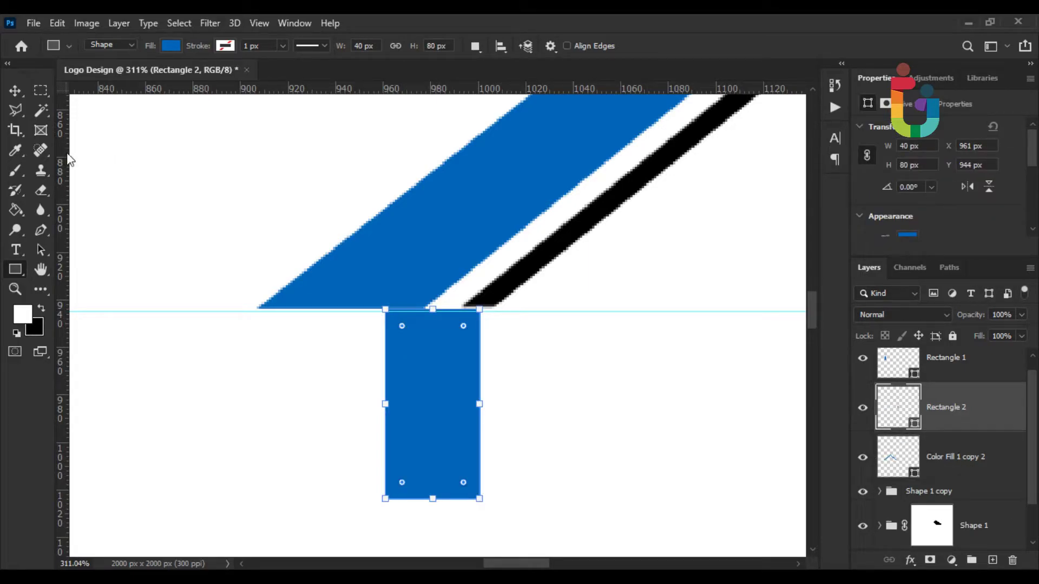
Move Rectangle 2 right so it sits flush under the right roof's left bar
{"action": "left_click", "coordinate": [12, 93]}
{"action": "scroll", "coordinate": [456, 294], "scroll_direction": "up", "scroll_amount": 3}
{"action": "mouse_move", "coordinate": [511, 378]}
{"action": "left_mouse_down"}
{"action": "mouse_move", "coordinate": [540, 381]}
{"action": "mouse_move", "coordinate": [538, 365]}
{"action": "left_mouse_up"}
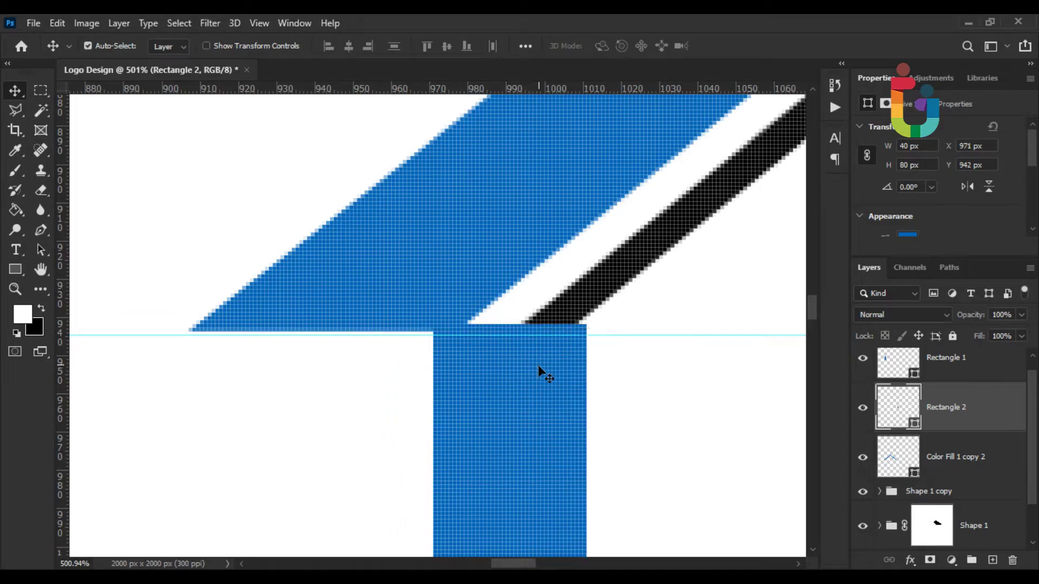
{"action": "scroll", "coordinate": [537, 371], "scroll_direction": "down", "scroll_amount": 2}
{"action": "scroll", "coordinate": [534, 380], "scroll_direction": "down", "scroll_amount": 3}
{"action": "scroll", "coordinate": [532, 387], "scroll_direction": "down", "scroll_amount": 2}
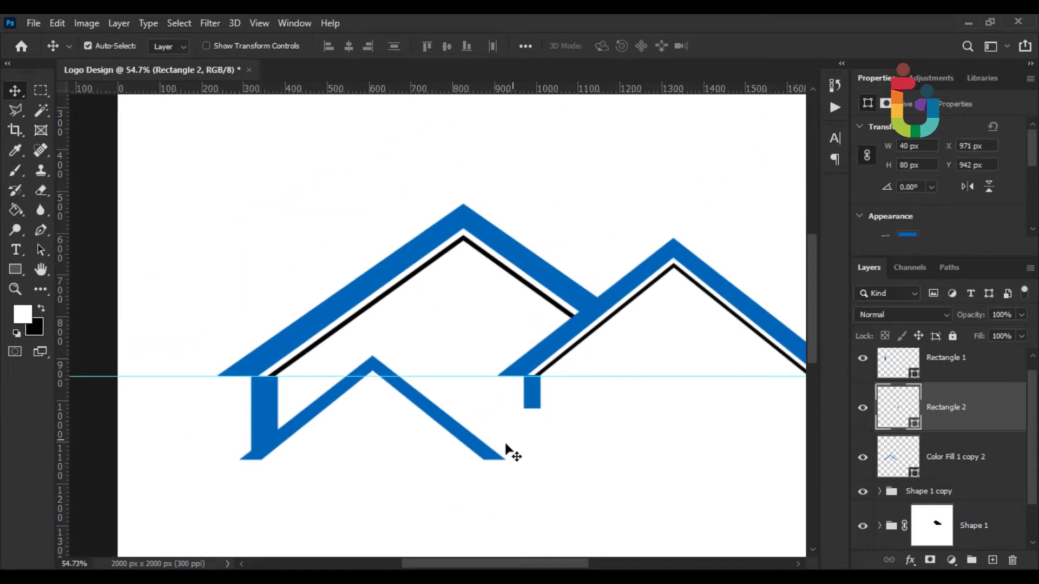
{"action": "scroll", "coordinate": [513, 454], "scroll_direction": "up", "scroll_amount": 2}
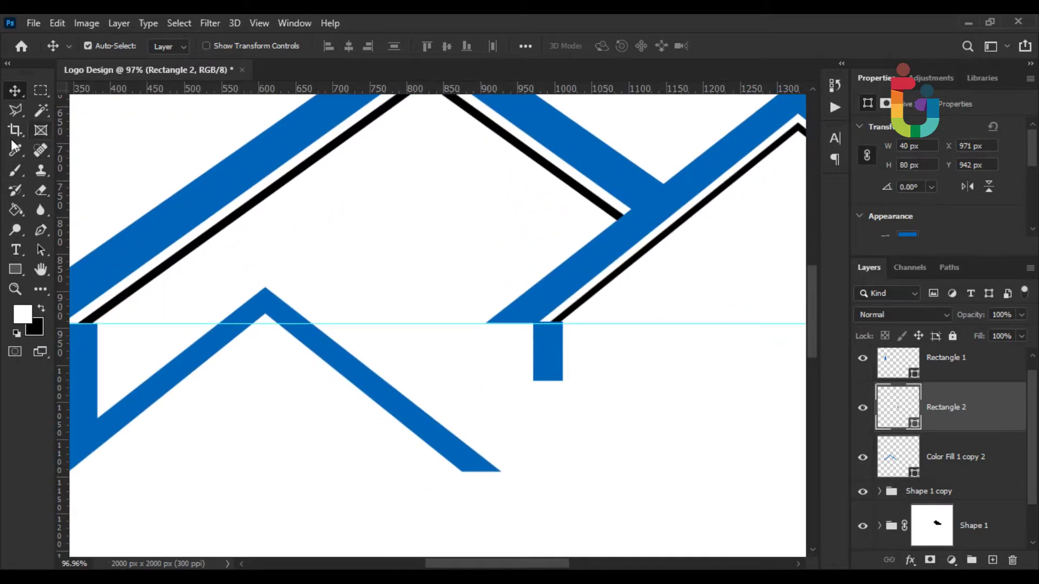
{"action": "left_click", "coordinate": [15, 267]}
{"action": "scroll", "coordinate": [379, 368], "scroll_direction": "up", "scroll_amount": 1}
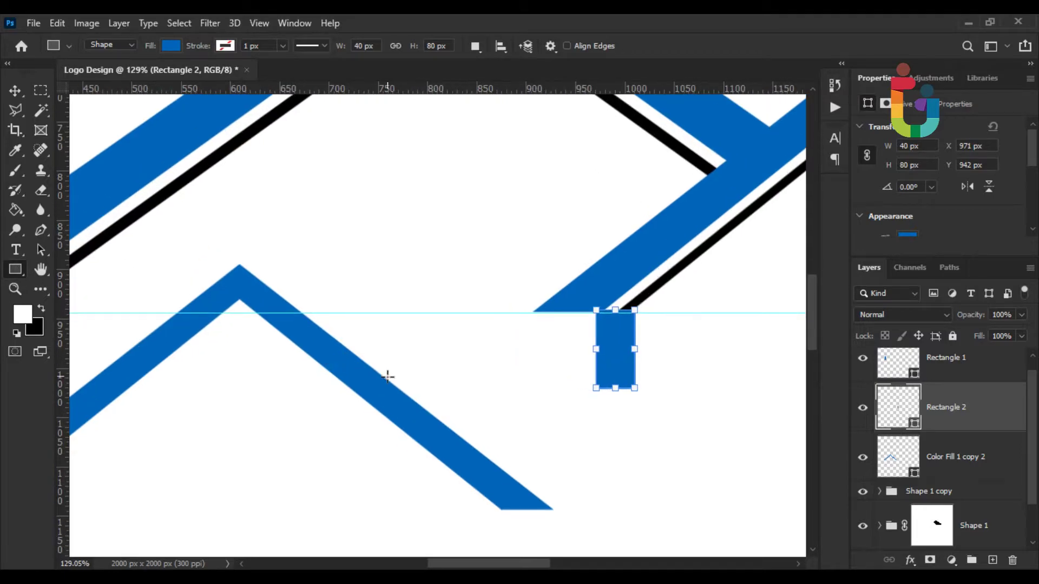
Draw a 30 px tall horizontal blue bar from the inner roof to the right post
{"action": "left_click", "coordinate": [930, 469]}
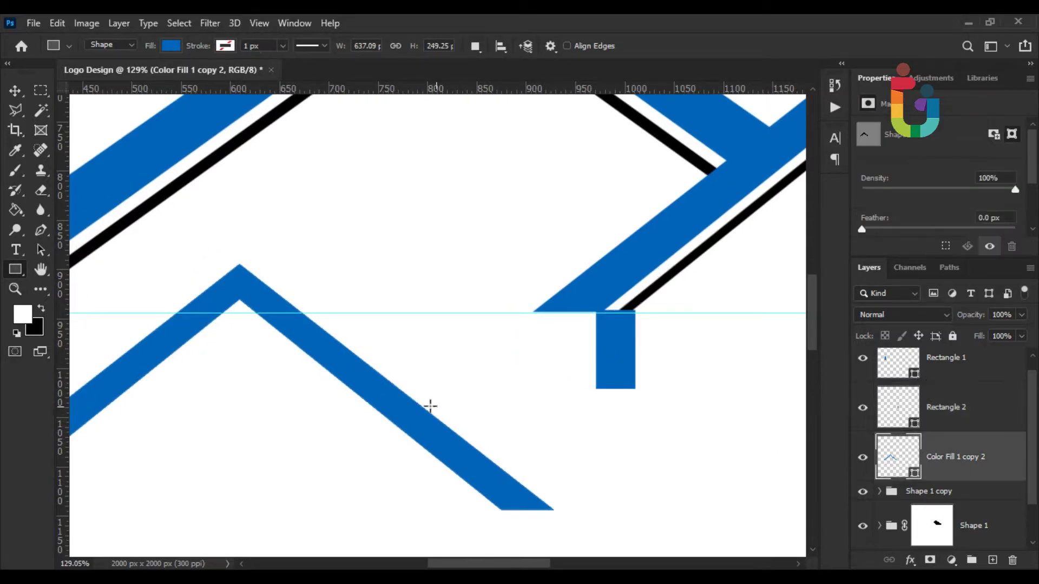
{"action": "left_click_drag", "start_coordinate": [386, 371], "coordinate": [634, 401]}
{"action": "left_click", "coordinate": [12, 97]}
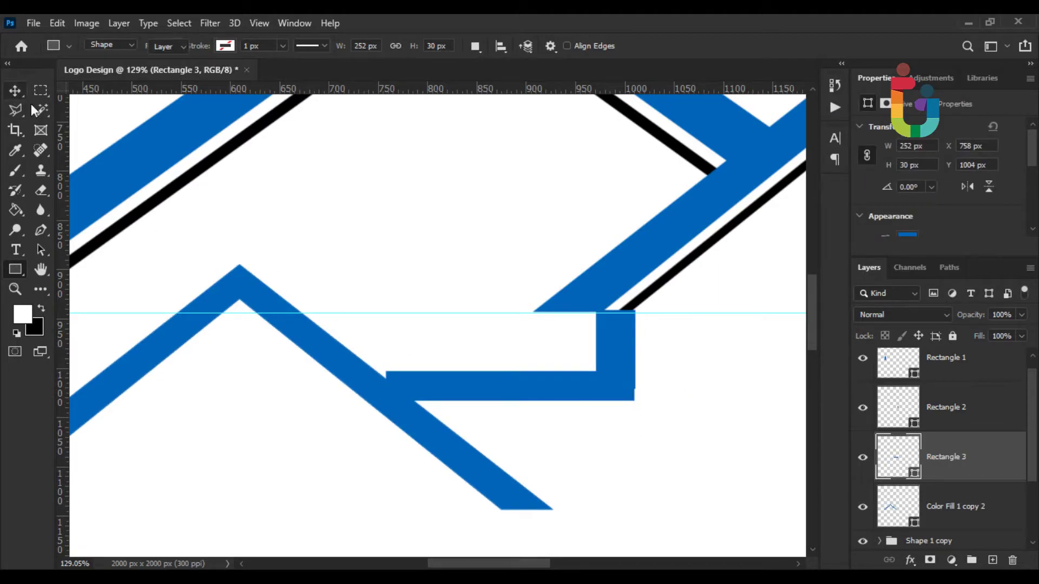
{"action": "scroll", "coordinate": [538, 411], "scroll_direction": "up", "scroll_amount": 2}
{"action": "scroll", "coordinate": [679, 425], "scroll_direction": "up", "scroll_amount": 2}
{"action": "scroll", "coordinate": [611, 411], "scroll_direction": "up", "scroll_amount": 1}
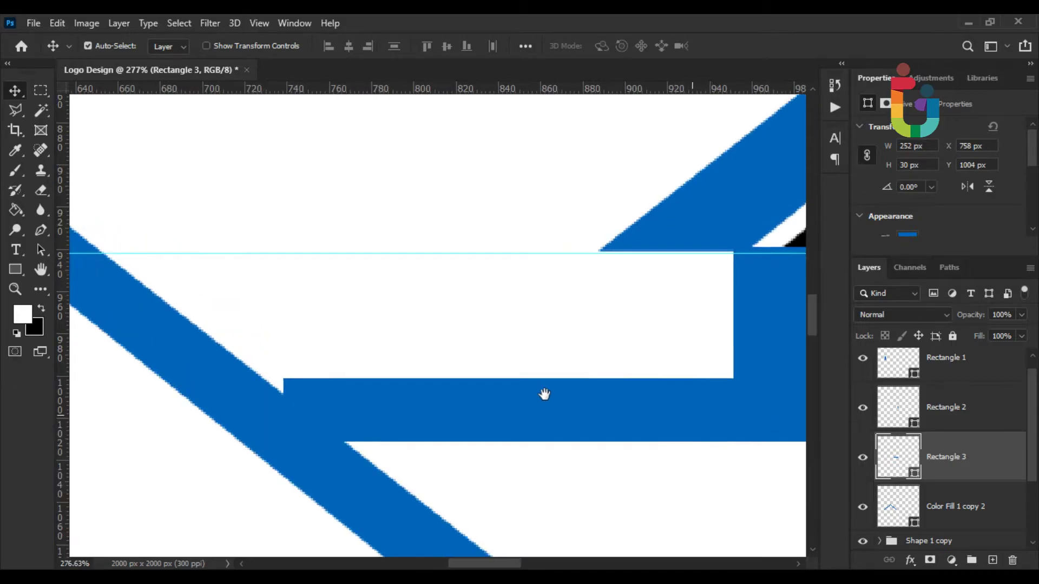
{"action": "scroll", "coordinate": [542, 395], "scroll_direction": "up", "scroll_amount": 2}
{"action": "scroll", "coordinate": [566, 413], "scroll_direction": "up", "scroll_amount": 2}
{"action": "scroll", "coordinate": [631, 413], "scroll_direction": "up", "scroll_amount": 2}
Stretch the bar's left edge into the inner roof's diagonal, making it about 265 × 30 px
{"action": "key", "text": "ctrl+t"}
{"action": "scroll", "coordinate": [578, 398], "scroll_direction": "up", "scroll_amount": 2}
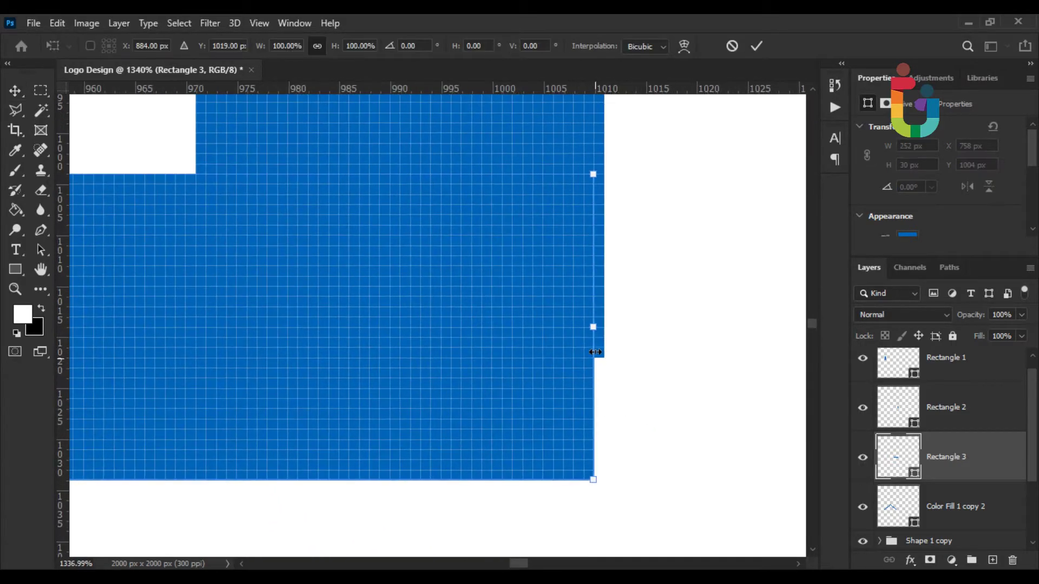
{"action": "left_click_drag", "start_coordinate": [596, 333], "coordinate": [602, 336]}
{"action": "scroll", "coordinate": [353, 390], "scroll_direction": "down", "scroll_amount": 2}
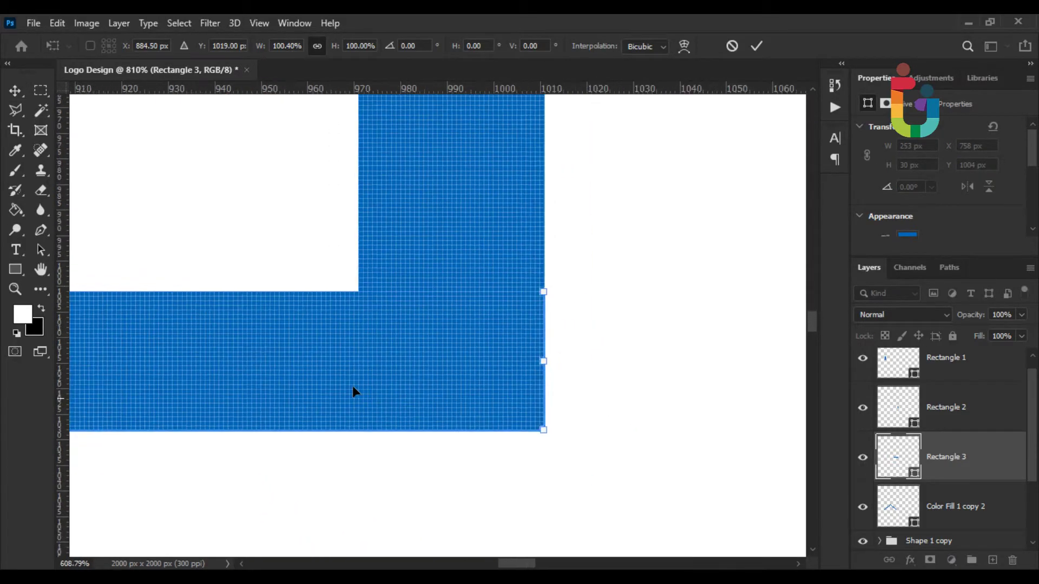
{"action": "scroll", "coordinate": [411, 381], "scroll_direction": "down", "scroll_amount": 1}
{"action": "scroll", "coordinate": [462, 375], "scroll_direction": "left", "scroll_amount": 4}
{"action": "scroll", "coordinate": [434, 371], "scroll_direction": "left", "scroll_amount": 2}
{"action": "scroll", "coordinate": [559, 366], "scroll_direction": "left", "scroll_amount": 3}
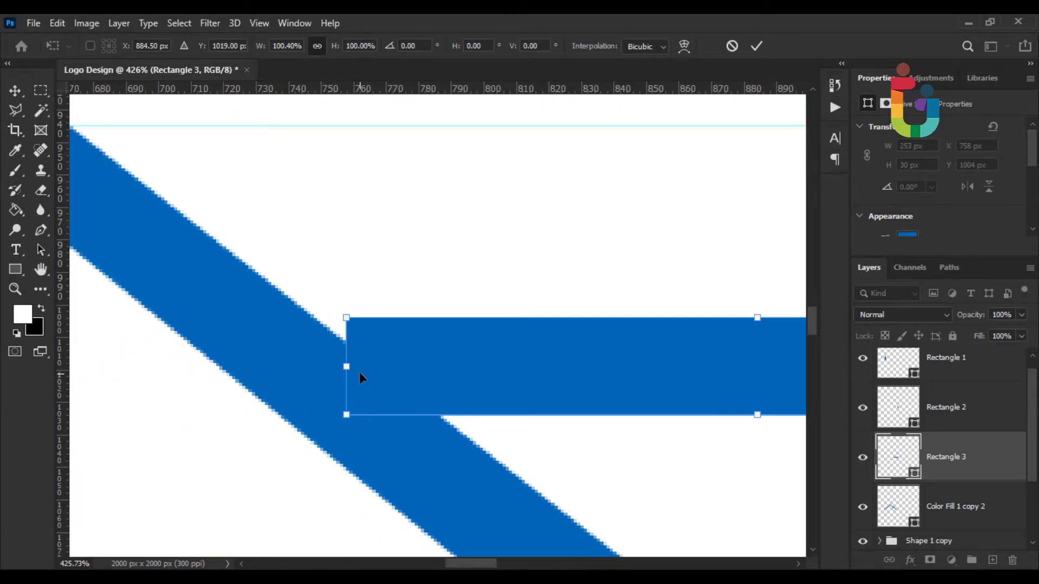
{"action": "key", "text": "Left"}
{"action": "key", "text": "Left"}
{"action": "key", "text": "Right"}
{"action": "key", "text": "Right"}
{"action": "left_click_drag", "start_coordinate": [344, 367], "coordinate": [317, 367]}
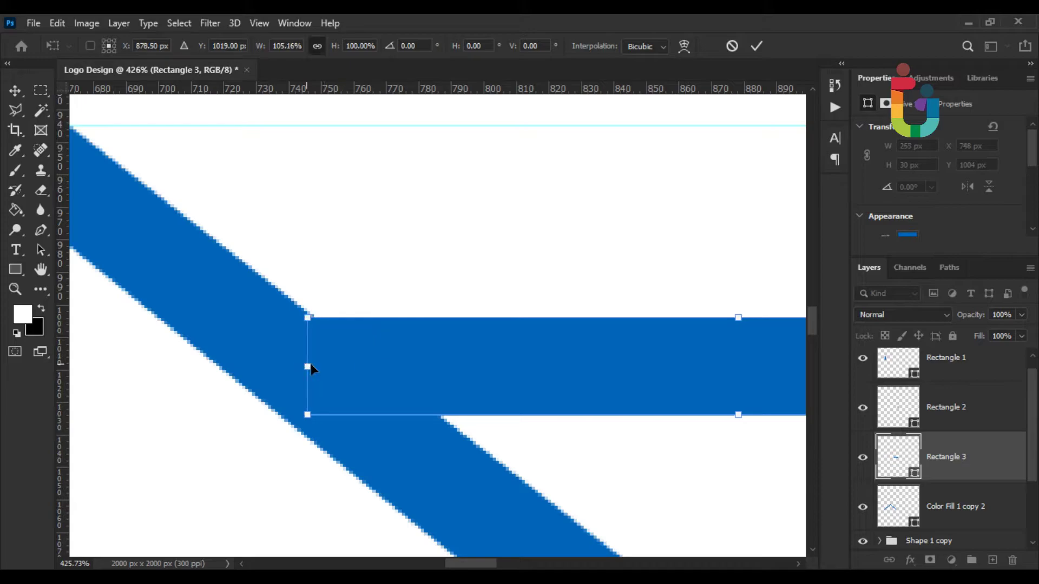
{"action": "scroll", "coordinate": [325, 368], "scroll_direction": "down", "scroll_amount": 2}
{"action": "key", "text": "Return"}
{"action": "scroll", "coordinate": [487, 411], "scroll_direction": "down", "scroll_amount": 3}
{"action": "scroll", "coordinate": [649, 425], "scroll_direction": "down", "scroll_amount": 2}
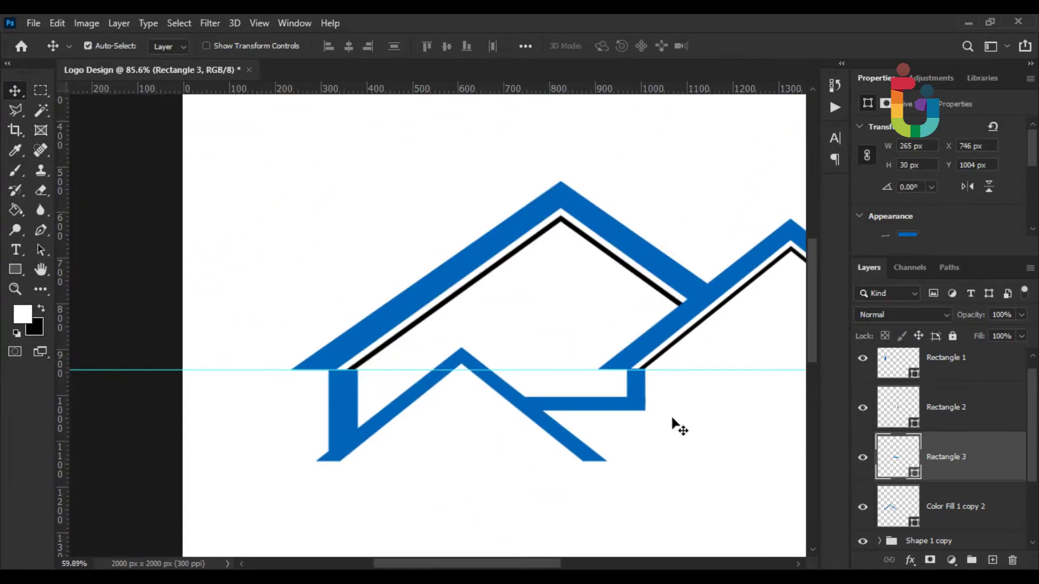
{"action": "scroll", "coordinate": [684, 416], "scroll_direction": "down", "scroll_amount": 2}
{"action": "scroll", "coordinate": [685, 403], "scroll_direction": "down", "scroll_amount": 1}
{"action": "left_click_drag", "start_coordinate": [682, 396], "coordinate": [447, 382]}
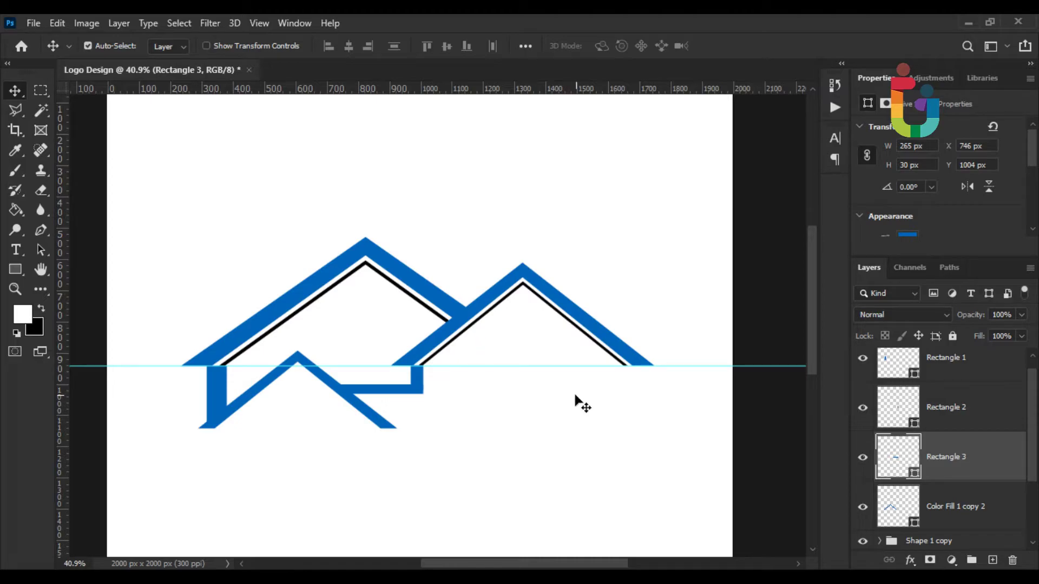
{"action": "scroll", "coordinate": [596, 404], "scroll_direction": "up", "scroll_amount": 1}
{"action": "scroll", "coordinate": [498, 368], "scroll_direction": "up", "scroll_amount": 2}
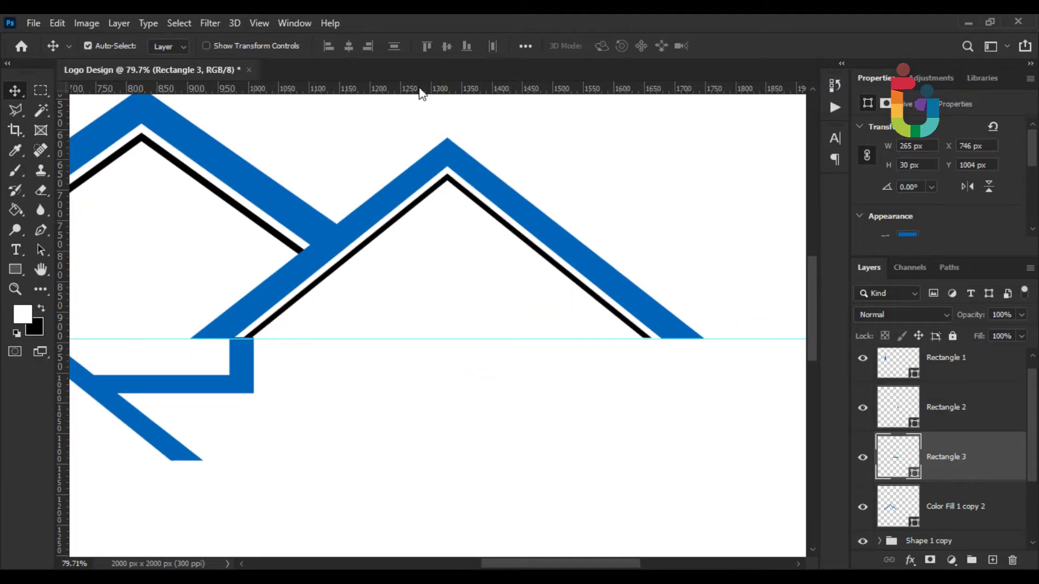
Add horizontal guides along the bar's bottom and at 1000 px near the right roof's end
{"action": "left_click_drag", "start_coordinate": [422, 94], "coordinate": [429, 394]}
{"action": "scroll", "coordinate": [654, 394], "scroll_direction": "up", "scroll_amount": 1}
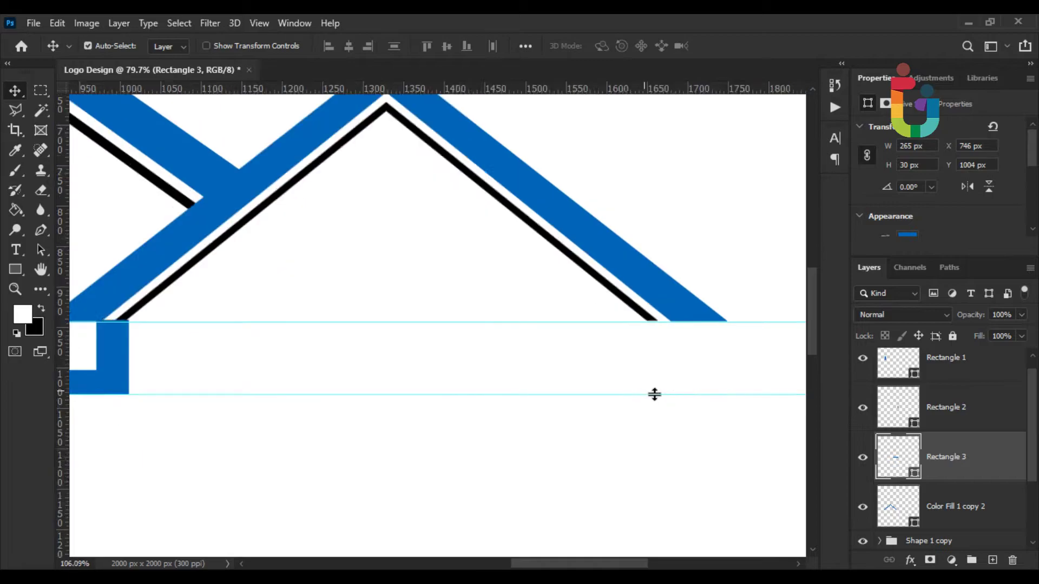
{"action": "scroll", "coordinate": [655, 394], "scroll_direction": "up", "scroll_amount": 1}
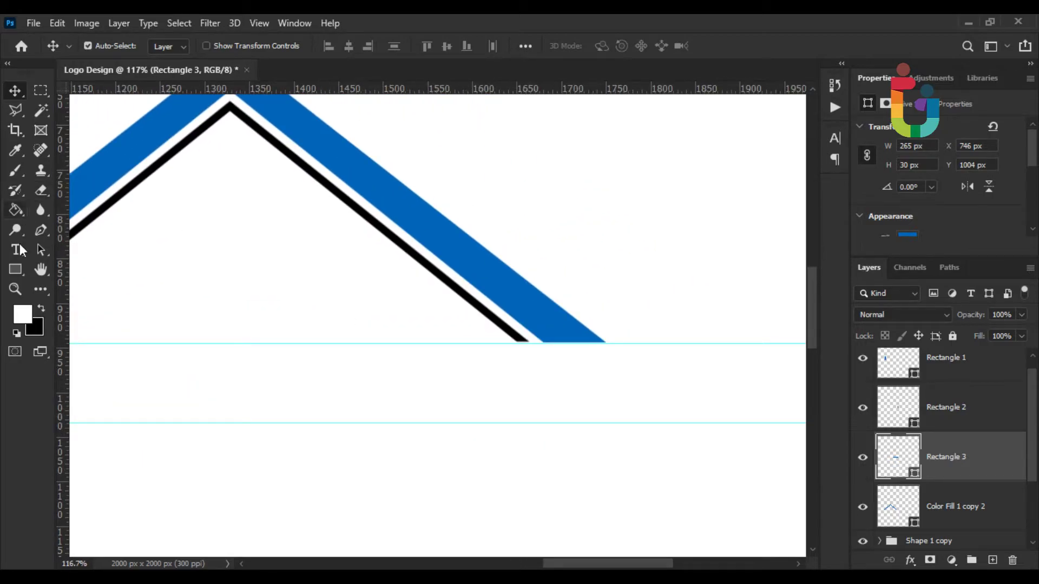
{"action": "scroll", "coordinate": [242, 348], "scroll_direction": "down", "scroll_amount": 2}
{"action": "left_click_drag", "start_coordinate": [242, 348], "coordinate": [402, 366]}
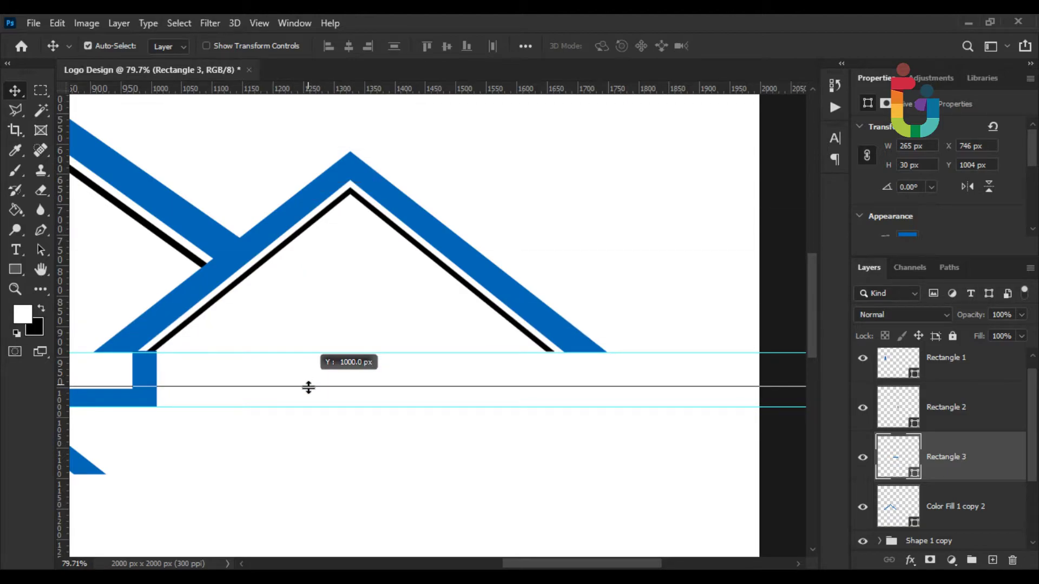
{"action": "left_click_drag", "start_coordinate": [297, 103], "coordinate": [308, 387]}
{"action": "left_click_drag", "start_coordinate": [469, 406], "coordinate": [324, 413]}
{"action": "scroll", "coordinate": [323, 413], "scroll_direction": "up", "scroll_amount": 4}
{"action": "scroll", "coordinate": [447, 427], "scroll_direction": "up", "scroll_amount": 4}
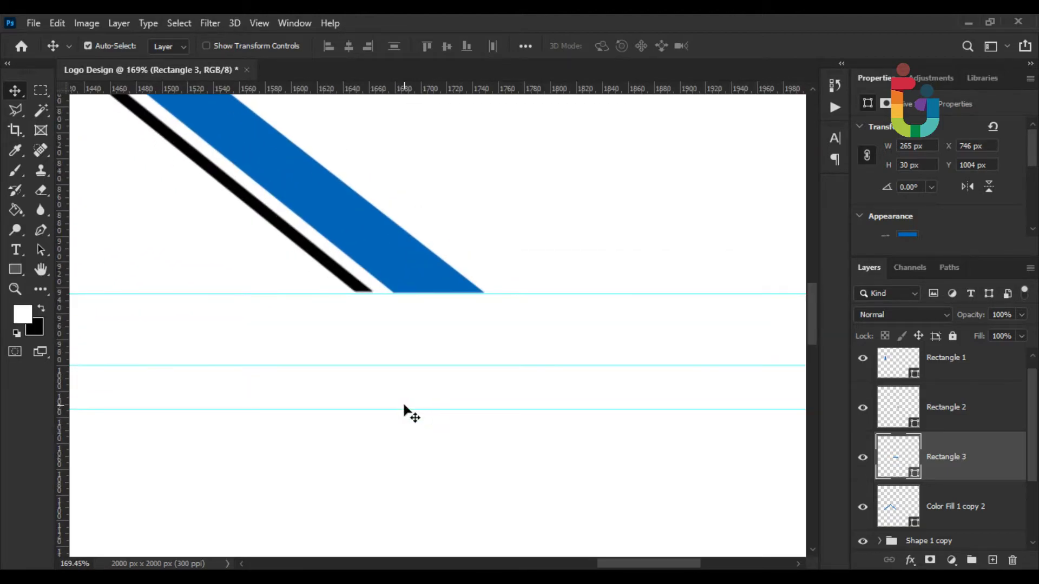
Draw a 45×56 px blue post under the right roof's right end
{"action": "key", "text": "u"}
{"action": "scroll", "coordinate": [363, 295], "scroll_direction": "up", "scroll_amount": 2}
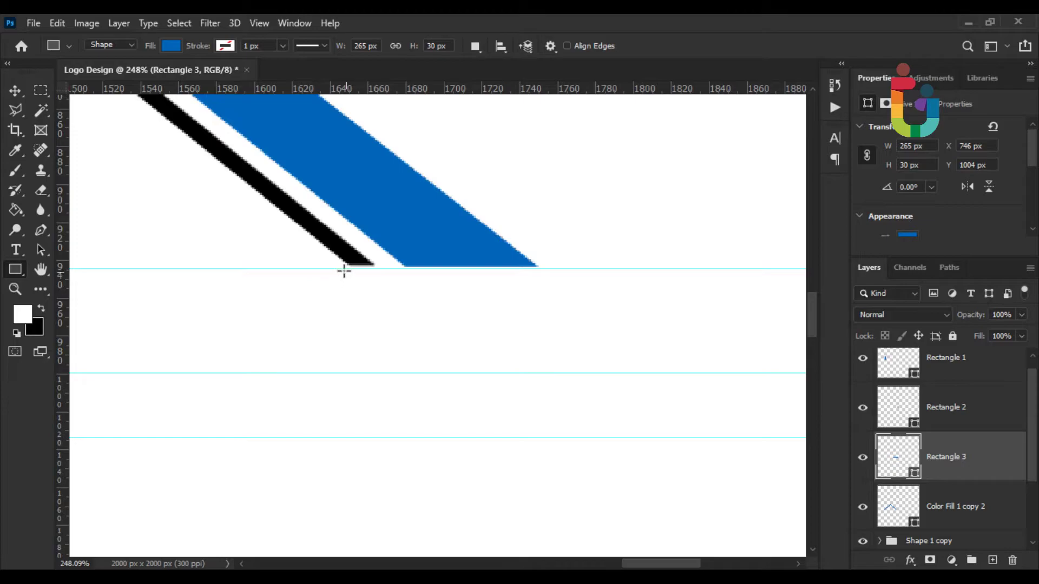
{"action": "left_click_drag", "start_coordinate": [338, 269], "coordinate": [432, 374]}
{"action": "scroll", "coordinate": [413, 378], "scroll_direction": "down", "scroll_amount": 3}
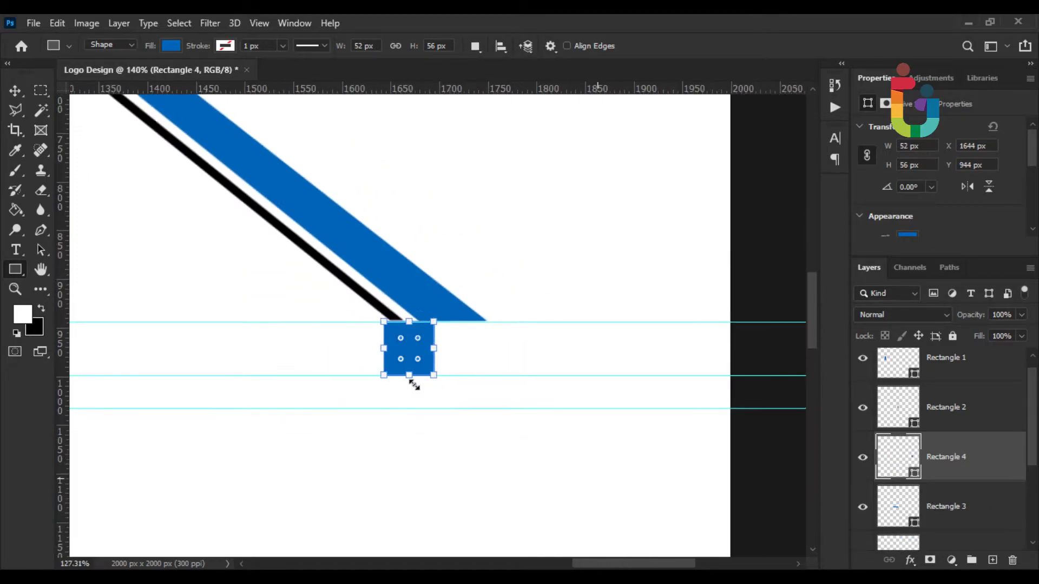
{"action": "scroll", "coordinate": [338, 397], "scroll_direction": "down", "scroll_amount": 3}
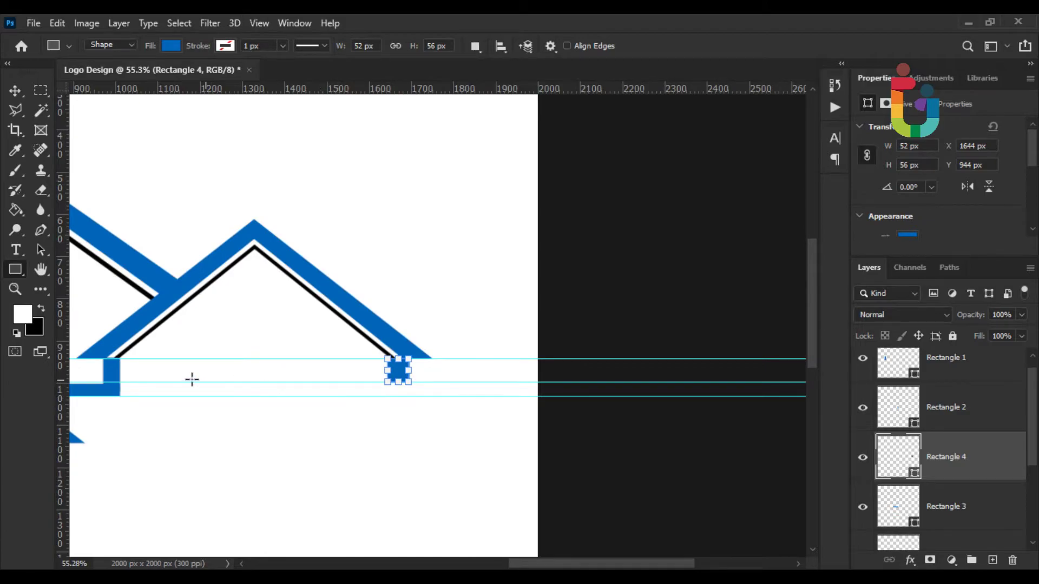
{"action": "scroll", "coordinate": [544, 381], "scroll_direction": "up", "scroll_amount": 2}
{"action": "scroll", "coordinate": [524, 363], "scroll_direction": "up", "scroll_amount": 4}
{"action": "left_click_drag", "start_coordinate": [528, 345], "coordinate": [524, 347]}
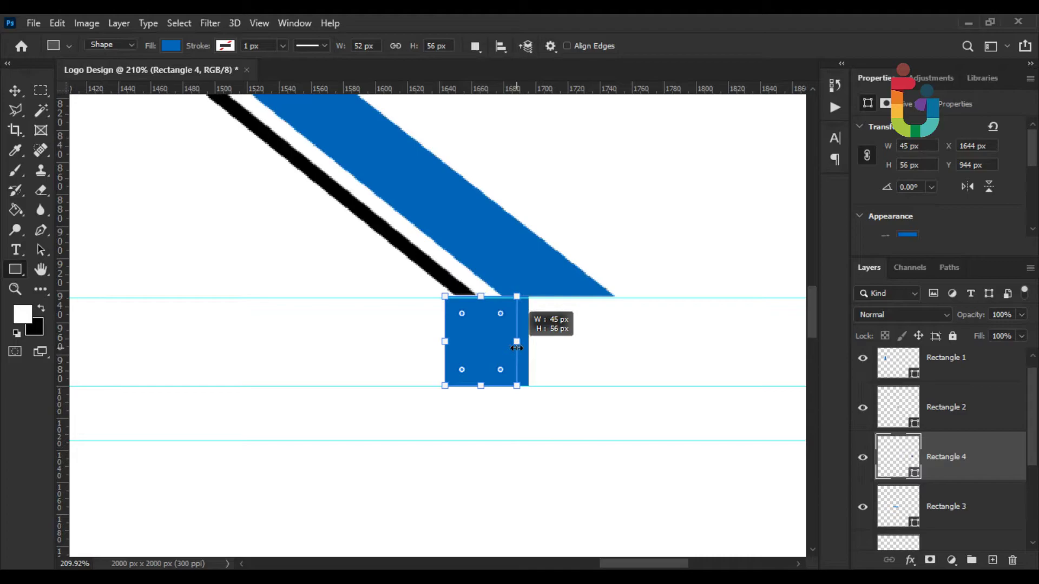
{"action": "left_click_drag", "start_coordinate": [517, 348], "coordinate": [517, 348]}
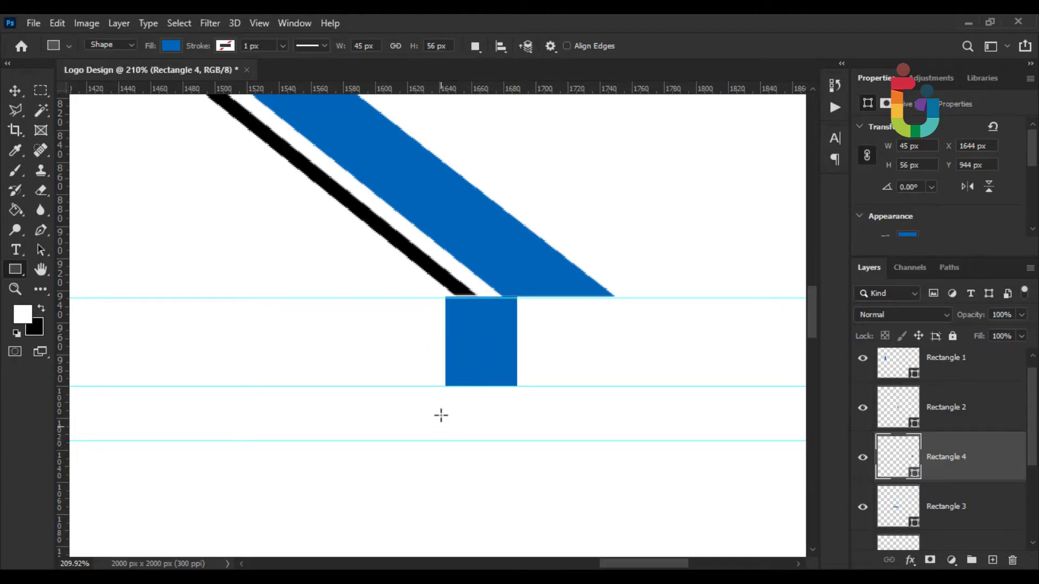
Draw a wider blue foot along the post's bottom extending right, then deselect it
{"action": "scroll", "coordinate": [441, 415], "scroll_direction": "up", "scroll_amount": 2}
{"action": "left_click_drag", "start_coordinate": [447, 377], "coordinate": [649, 451]}
{"action": "scroll", "coordinate": [514, 431], "scroll_direction": "up", "scroll_amount": 2}
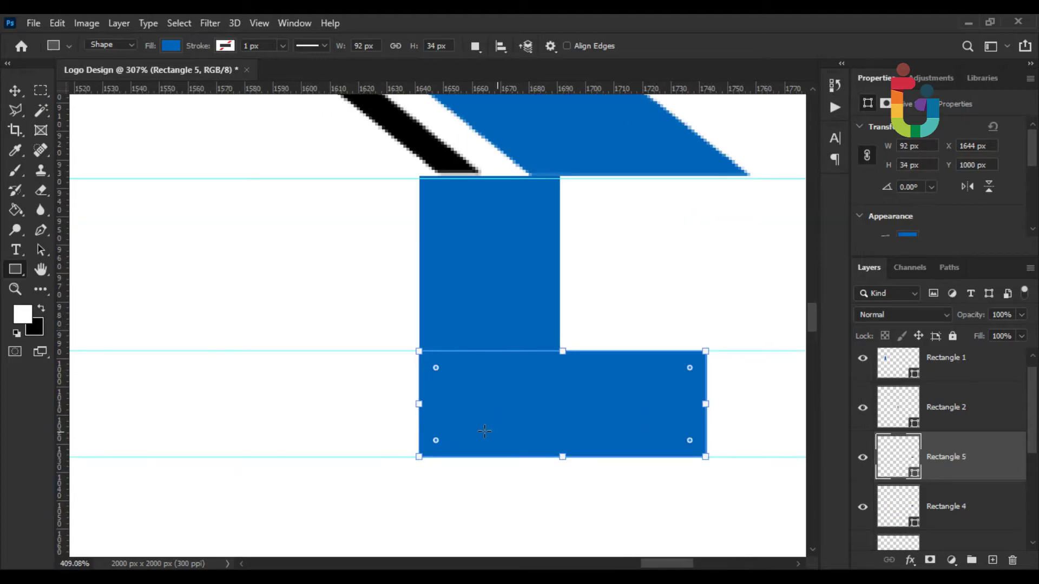
{"action": "scroll", "coordinate": [514, 431], "scroll_direction": "up", "scroll_amount": 2}
{"action": "key", "text": "v"}
{"action": "scroll", "coordinate": [406, 395], "scroll_direction": "up", "scroll_amount": 2}
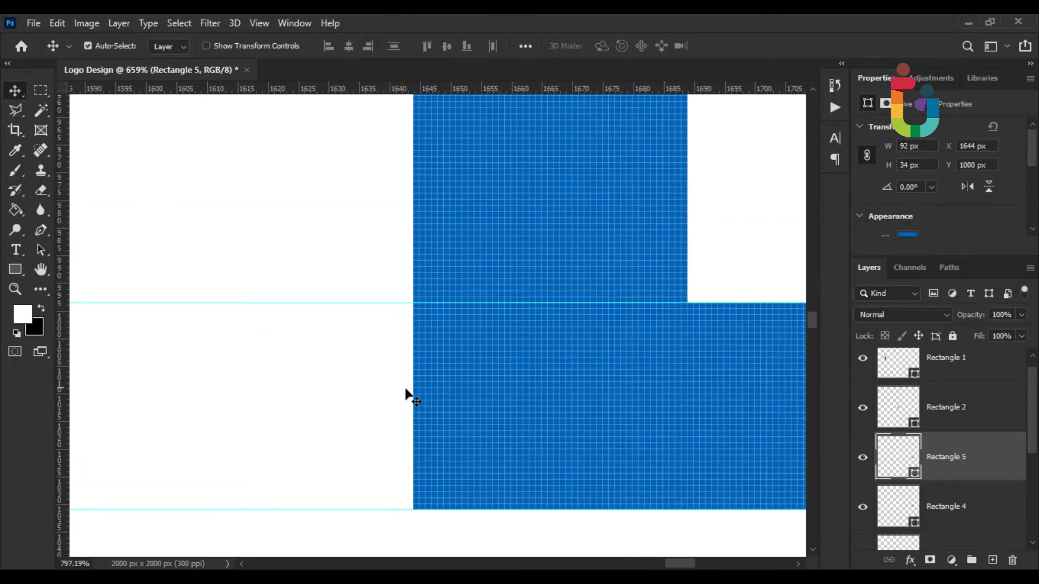
{"action": "left_click", "coordinate": [359, 373]}
{"action": "scroll", "coordinate": [359, 373], "scroll_direction": "down", "scroll_amount": 1}
{"action": "scroll", "coordinate": [360, 372], "scroll_direction": "down", "scroll_amount": 3}
{"action": "scroll", "coordinate": [352, 355], "scroll_direction": "down", "scroll_amount": 3}
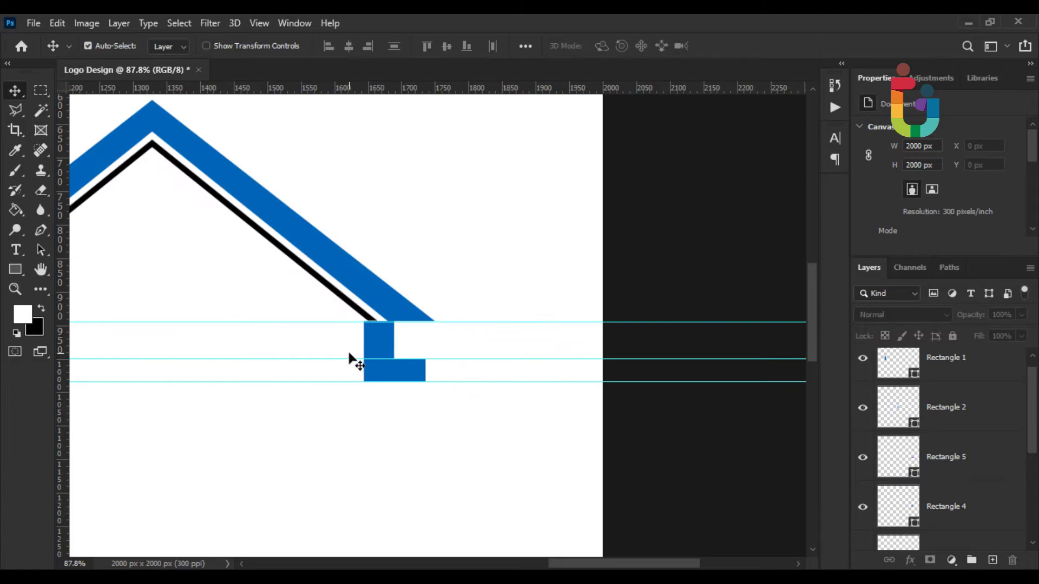
{"action": "scroll", "coordinate": [318, 348], "scroll_direction": "down", "scroll_amount": 3}
{"action": "scroll", "coordinate": [308, 343], "scroll_direction": "down", "scroll_amount": 1}
{"action": "scroll", "coordinate": [309, 346], "scroll_direction": "up", "scroll_amount": 1}
{"action": "scroll", "coordinate": [348, 329], "scroll_direction": "up", "scroll_amount": 1}
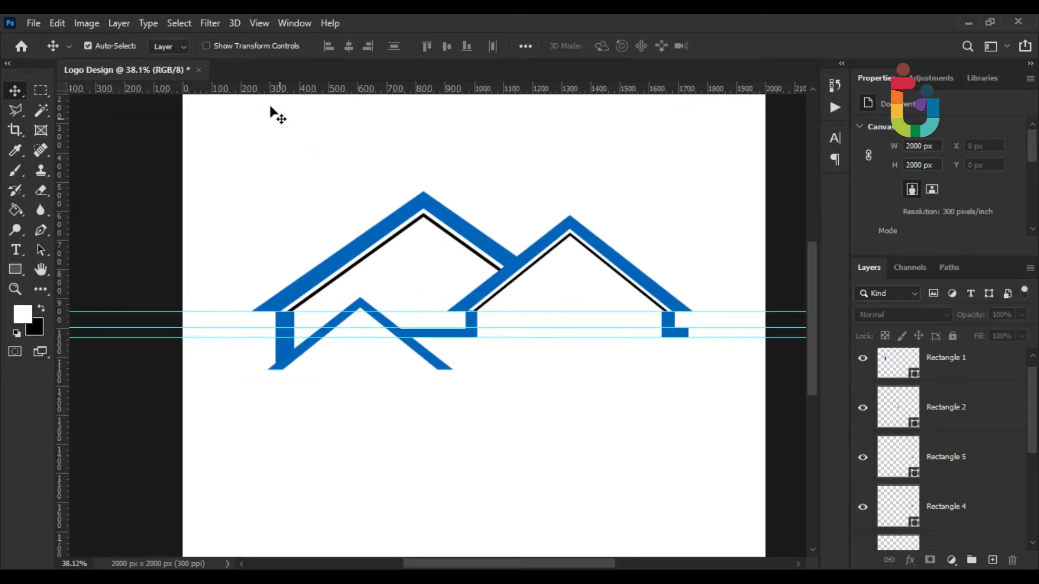
Clear the guides from the canvas and bring the right house into view
{"action": "left_click", "coordinate": [265, 23]}
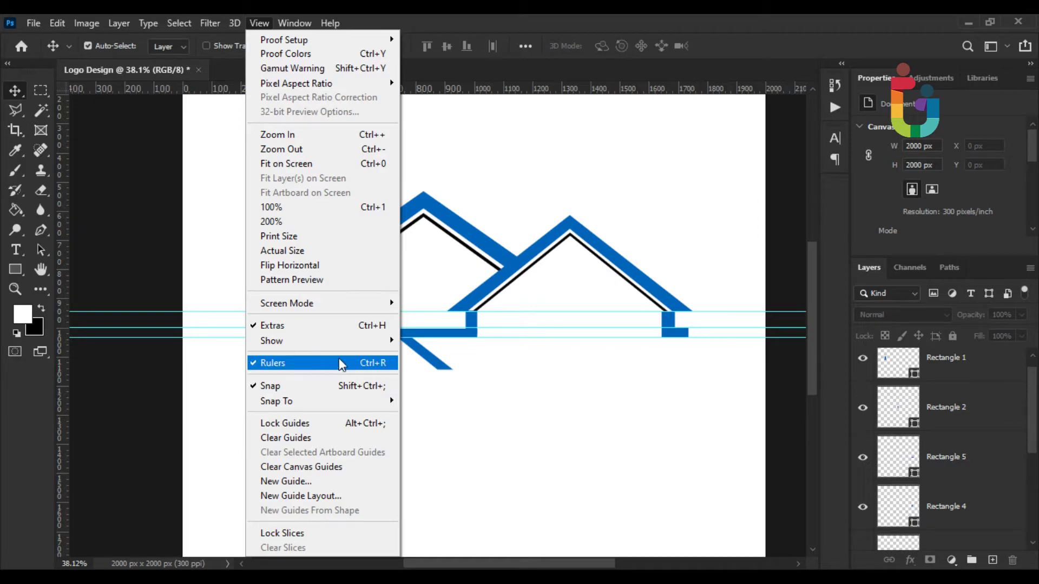
{"action": "left_click", "coordinate": [344, 440]}
{"action": "scroll", "coordinate": [582, 400], "scroll_direction": "up", "scroll_amount": 1}
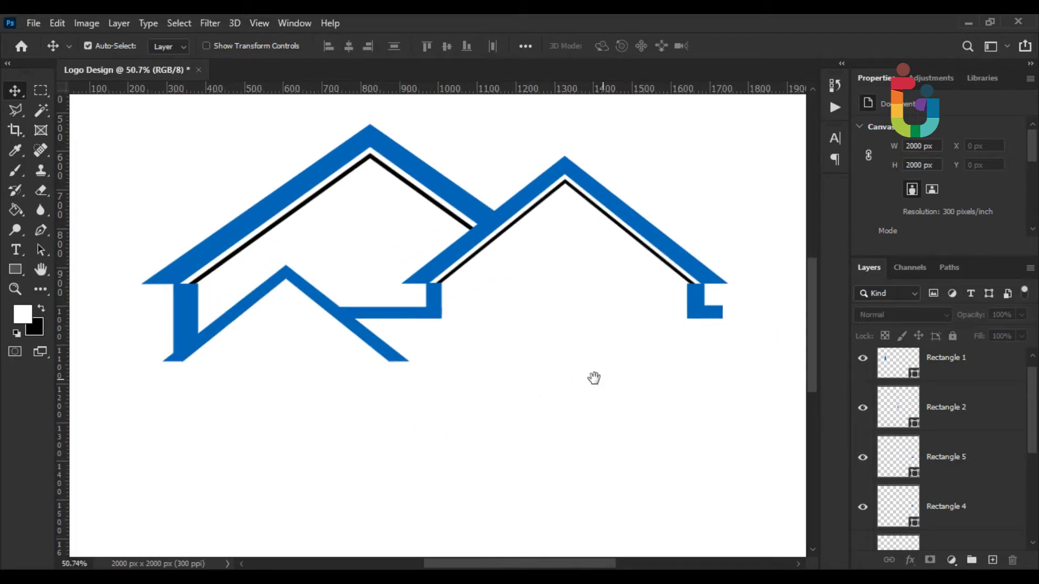
{"action": "left_click_drag", "start_coordinate": [594, 378], "coordinate": [504, 389]}
{"action": "scroll", "coordinate": [564, 348], "scroll_direction": "up", "scroll_amount": 1}
{"action": "scroll", "coordinate": [738, 234], "scroll_direction": "up", "scroll_amount": 2}
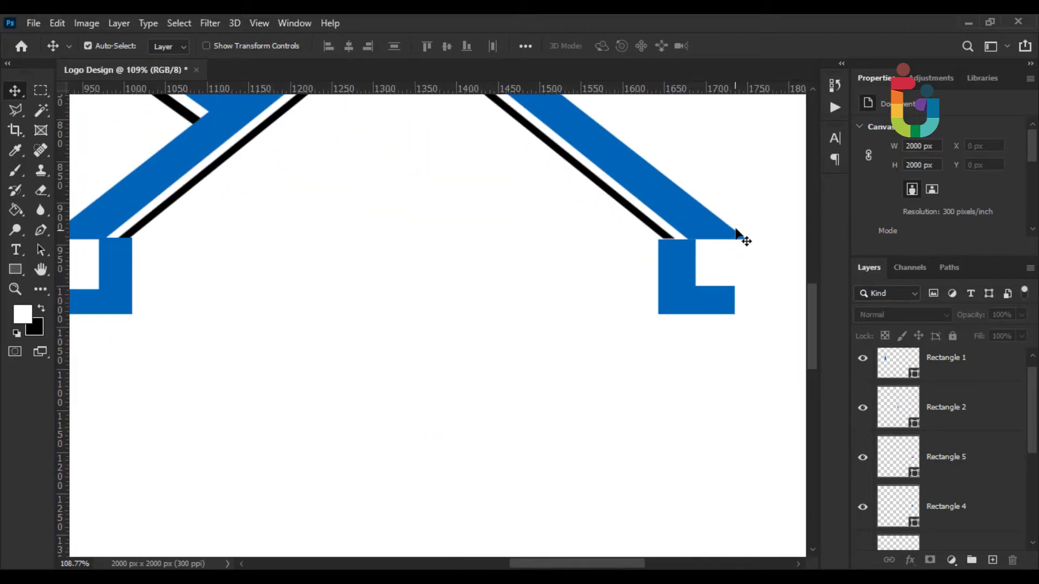
{"action": "scroll", "coordinate": [724, 244], "scroll_direction": "up", "scroll_amount": 2}
{"action": "scroll", "coordinate": [626, 252], "scroll_direction": "up", "scroll_amount": 2}
Stretch Rectangle 4 upward from 56 to 58 px so it meets the roof
{"action": "left_click", "coordinate": [626, 251]}
{"action": "key", "text": "ctrl+t"}
{"action": "scroll", "coordinate": [621, 281], "scroll_direction": "up", "scroll_amount": 2}
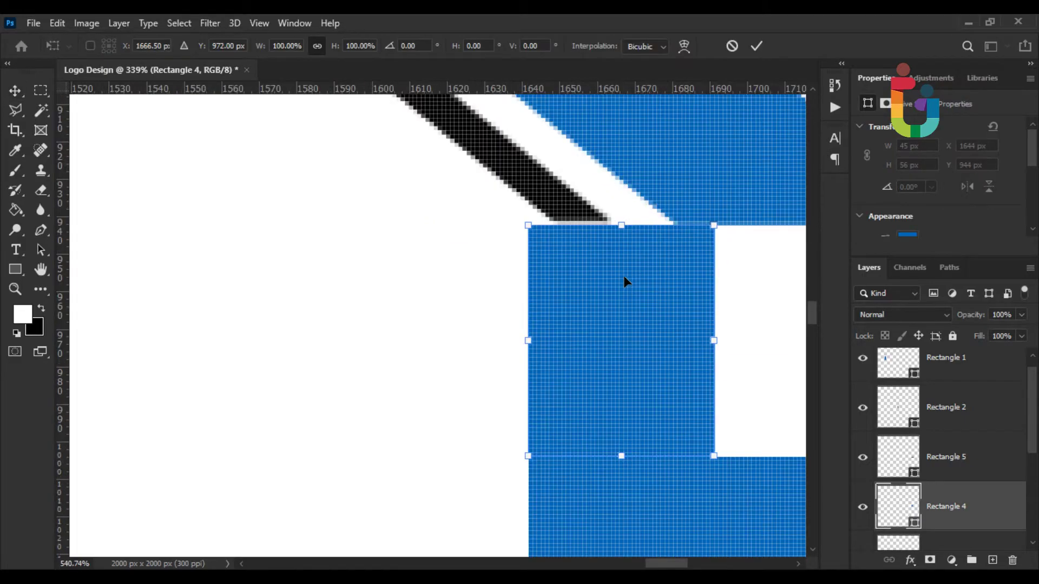
{"action": "scroll", "coordinate": [619, 218], "scroll_direction": "up", "scroll_amount": 2}
{"action": "left_click_drag", "start_coordinate": [617, 209], "coordinate": [617, 202]}
{"action": "key", "text": "Return"}
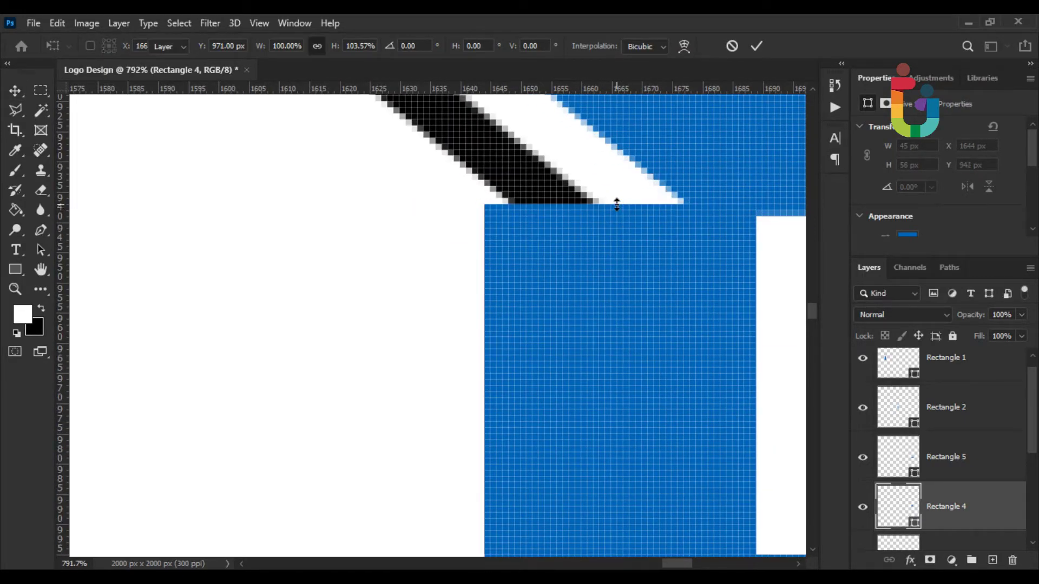
{"action": "scroll", "coordinate": [620, 217], "scroll_direction": "down", "scroll_amount": 2}
{"action": "scroll", "coordinate": [623, 232], "scroll_direction": "down", "scroll_amount": 1}
{"action": "scroll", "coordinate": [408, 295], "scroll_direction": "down", "scroll_amount": 3}
{"action": "scroll", "coordinate": [324, 288], "scroll_direction": "down", "scroll_amount": 1}
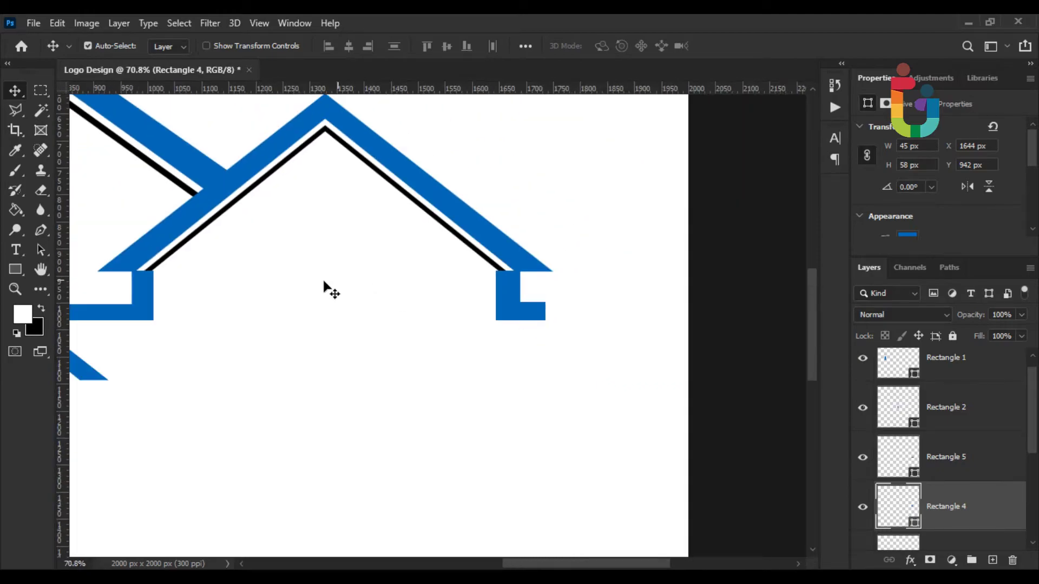
{"action": "scroll", "coordinate": [209, 280], "scroll_direction": "down", "scroll_amount": 1}
{"action": "scroll", "coordinate": [185, 282], "scroll_direction": "down", "scroll_amount": 1}
{"action": "scroll", "coordinate": [411, 298], "scroll_direction": "up", "scroll_amount": 1}
{"action": "scroll", "coordinate": [449, 308], "scroll_direction": "up", "scroll_amount": 1}
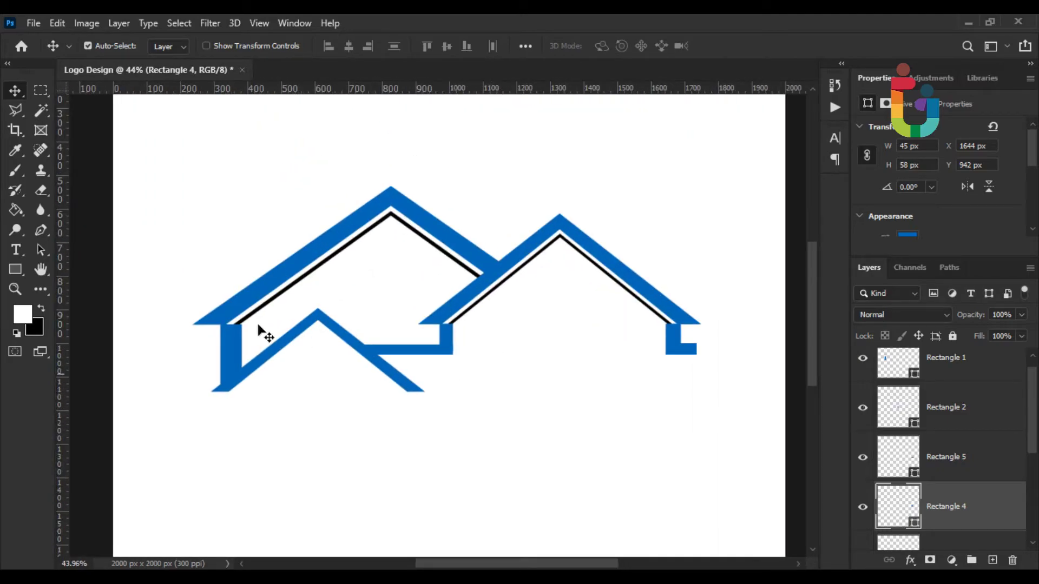
Draw a blue chimney on the left roof and slant its bottom to the roof slope
{"action": "left_click", "coordinate": [16, 269]}
{"action": "left_click_drag", "start_coordinate": [174, 186], "coordinate": [213, 244]}
{"action": "scroll", "coordinate": [252, 274], "scroll_direction": "up", "scroll_amount": 2}
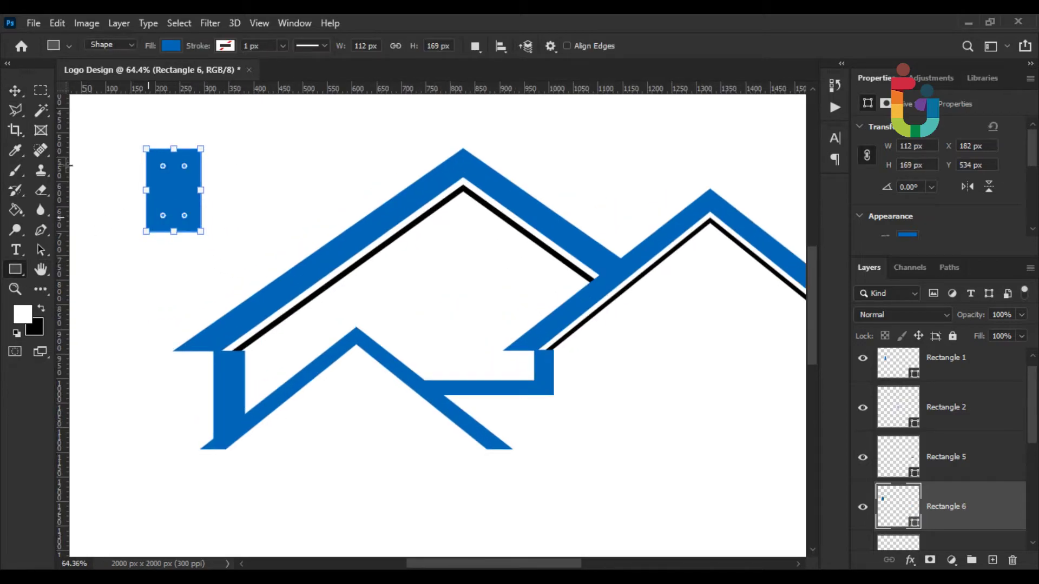
{"action": "mouse_move", "coordinate": [174, 154]}
{"action": "left_mouse_down"}
{"action": "mouse_move", "coordinate": [175, 174]}
{"action": "mouse_move", "coordinate": [283, 255]}
{"action": "left_mouse_up"}
{"action": "left_click", "coordinate": [18, 93]}
{"action": "scroll", "coordinate": [298, 243], "scroll_direction": "up", "scroll_amount": 3}
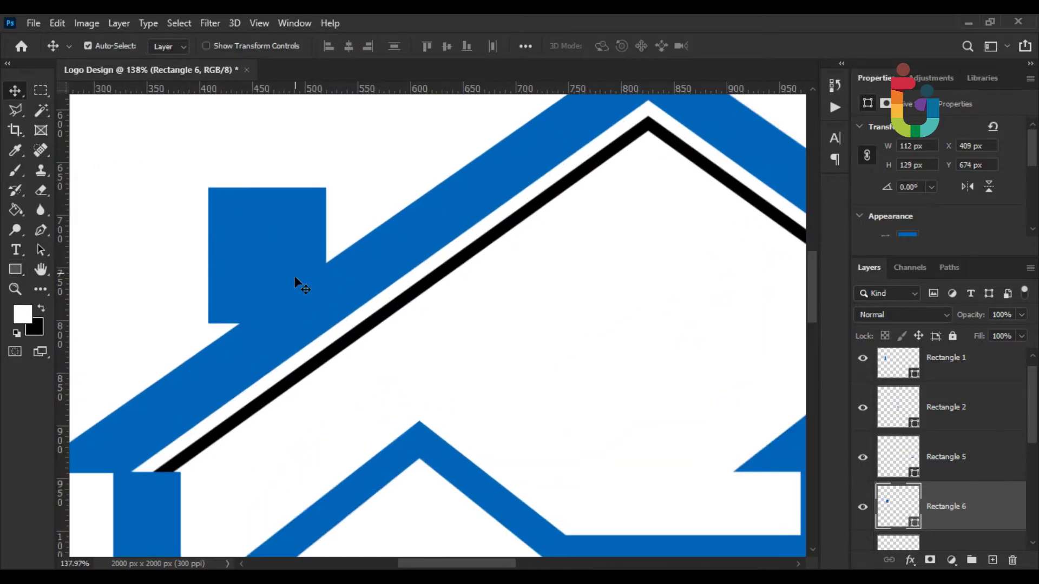
{"action": "key", "text": "ctrl+t"}
{"action": "mouse_move", "coordinate": [328, 324]}
{"action": "left_mouse_down"}
{"action": "mouse_move", "coordinate": [285, 263]}
{"action": "mouse_move", "coordinate": [301, 275]}
{"action": "left_mouse_up"}
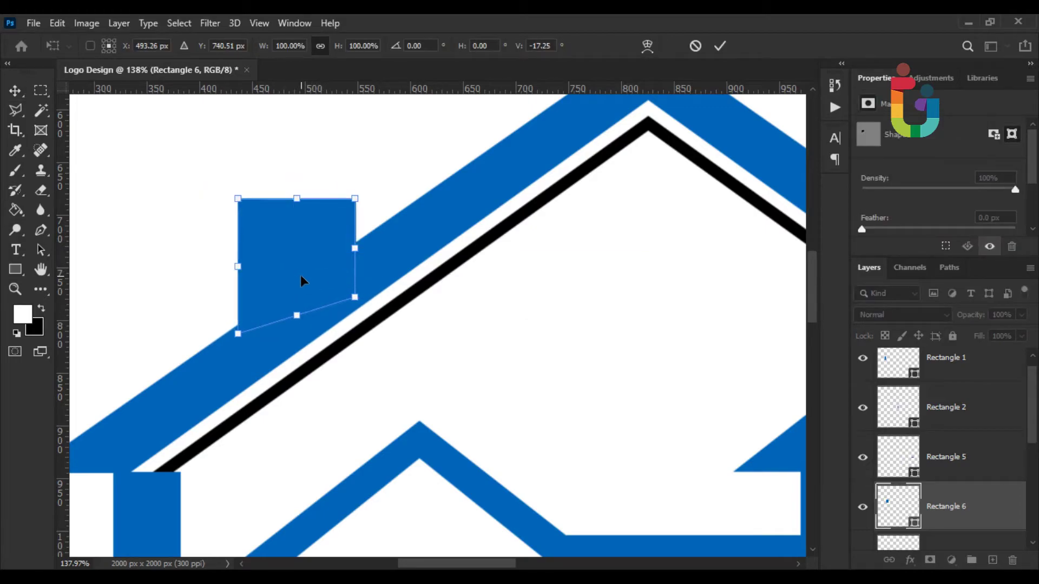
{"action": "key", "text": "Return"}
Copy the chimney onto the right roof, flip it horizontally and make it narrower
{"action": "scroll", "coordinate": [301, 274], "scroll_direction": "down", "scroll_amount": 5}
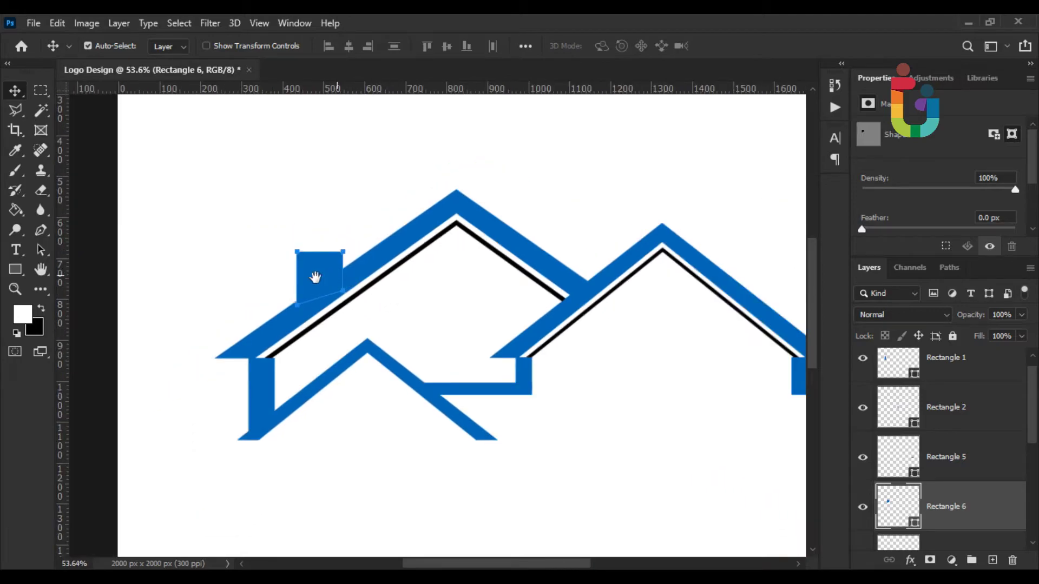
{"action": "scroll", "coordinate": [162, 279], "scroll_direction": "right", "scroll_amount": 2}
{"action": "left_click_drag", "start_coordinate": [193, 281], "coordinate": [691, 278]}
{"action": "key", "text": "ctrl+t"}
{"action": "scroll", "coordinate": [693, 281], "scroll_direction": "up", "scroll_amount": 2}
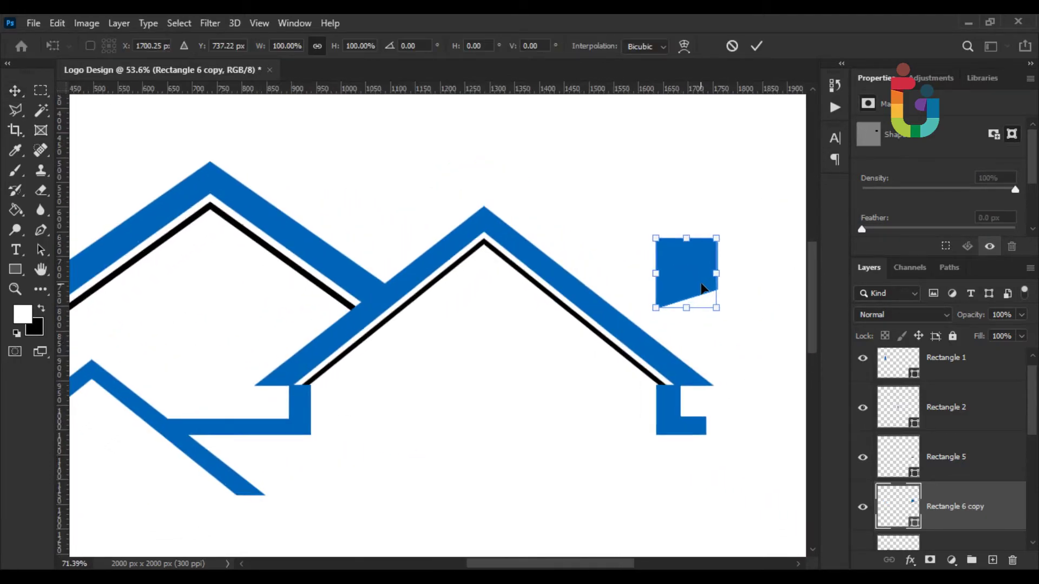
{"action": "right_click", "coordinate": [688, 262]}
{"action": "left_click", "coordinate": [733, 520]}
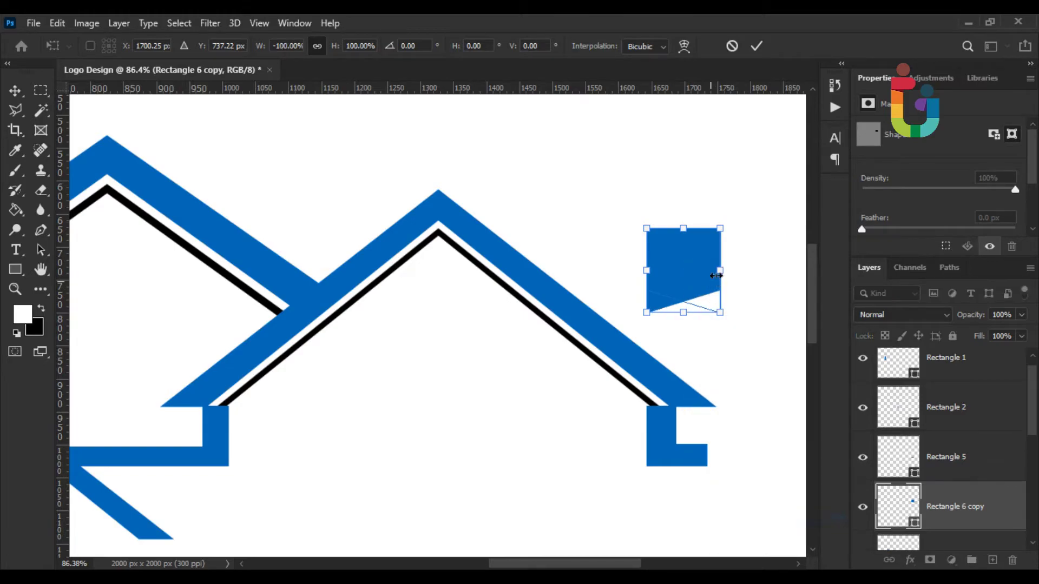
{"action": "mouse_move", "coordinate": [721, 270]}
{"action": "left_mouse_down"}
{"action": "mouse_move", "coordinate": [602, 291]}
{"action": "mouse_move", "coordinate": [598, 273]}
{"action": "left_mouse_up"}
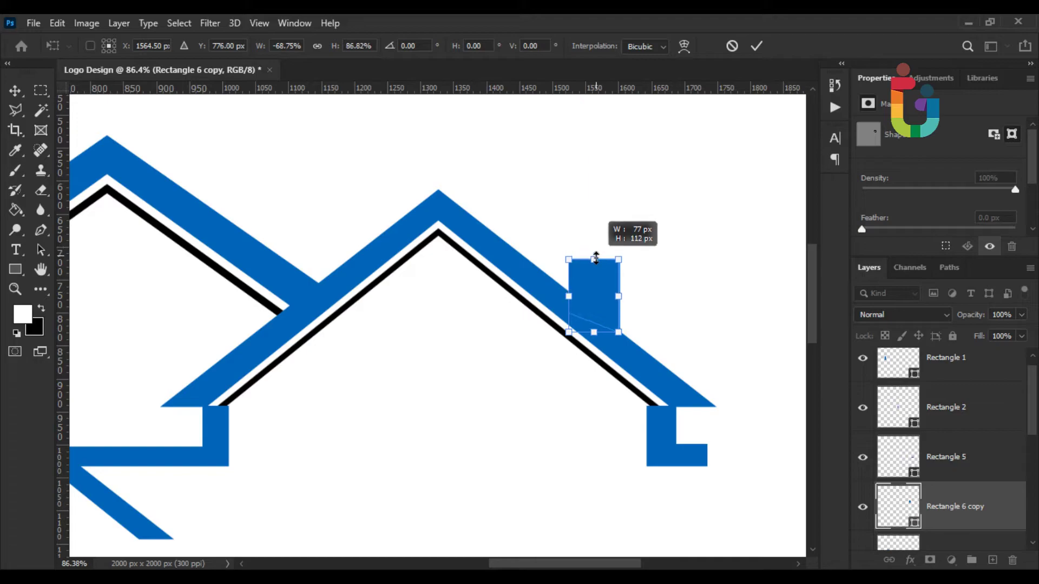
{"action": "key", "text": "Return"}
{"action": "key", "text": "ctrl+0"}
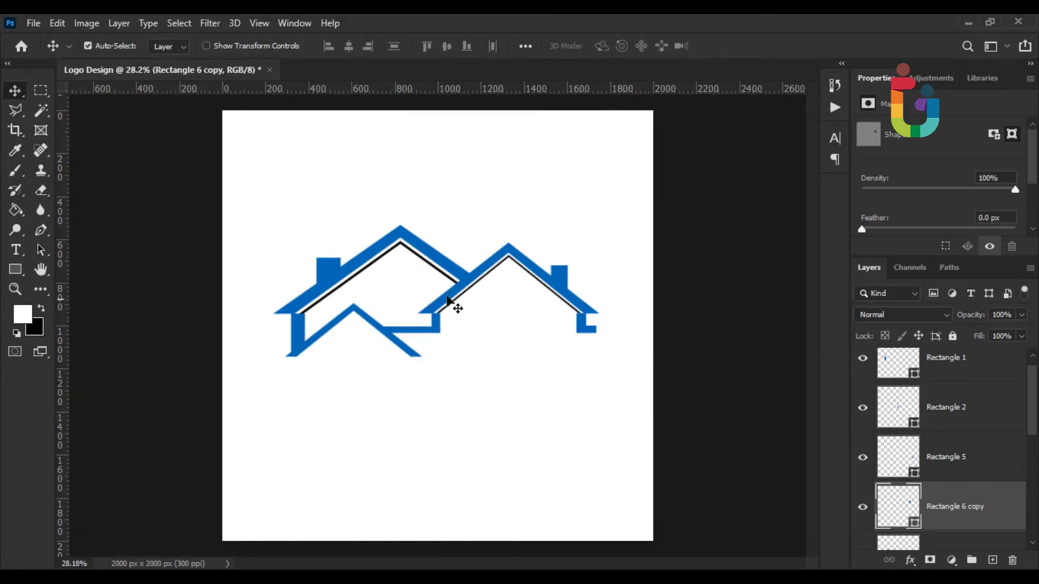
Group the chimney and corner-block rectangle layers and name the group Shape 3
{"action": "scroll", "coordinate": [428, 298], "scroll_direction": "up", "scroll_amount": 5}
{"action": "scroll", "coordinate": [522, 327], "scroll_direction": "down", "scroll_amount": 5}
{"action": "scroll", "coordinate": [522, 328], "scroll_direction": "up", "scroll_amount": 1}
{"action": "scroll", "coordinate": [523, 325], "scroll_direction": "up", "scroll_amount": 1}
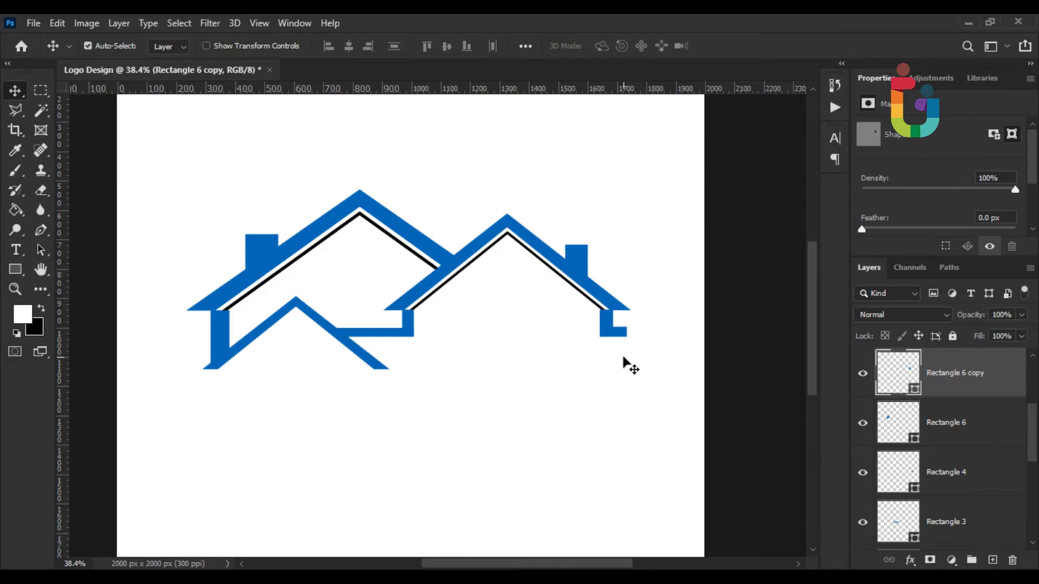
{"action": "key", "text": "ctrl+g"}
{"action": "type", "text": "Shape"}
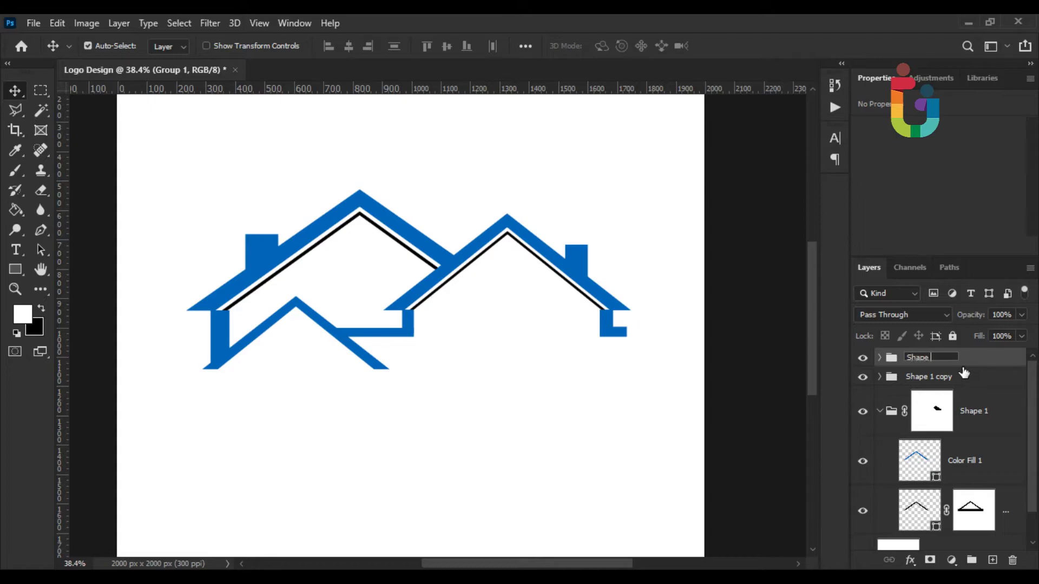
{"action": "type", "text": "3"}
{"action": "key", "text": "Return"}
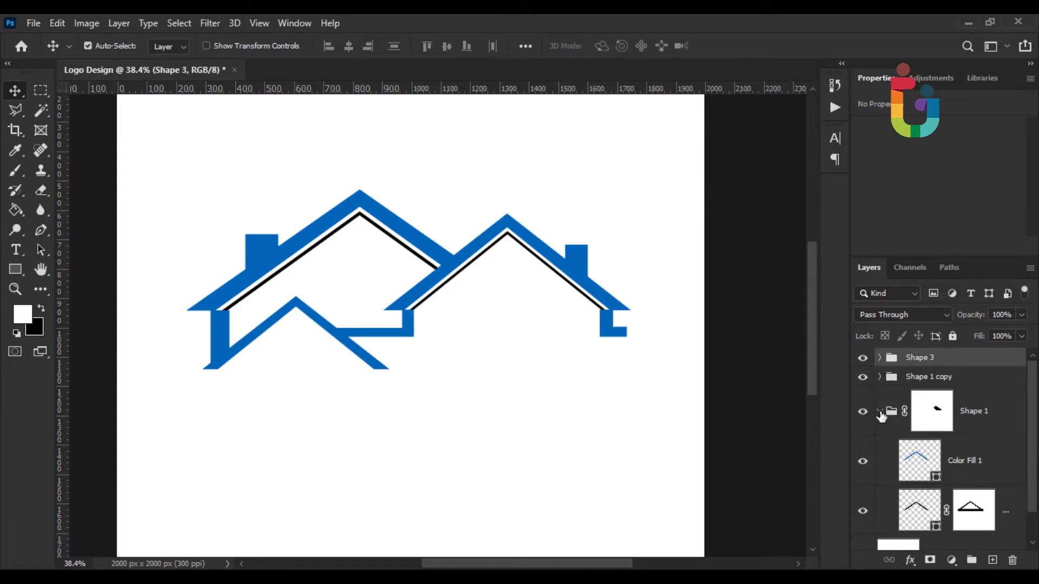
Toggle the house groups' visibility to check what each group contains
{"action": "left_click", "coordinate": [879, 412]}
{"action": "left_click", "coordinate": [861, 411]}
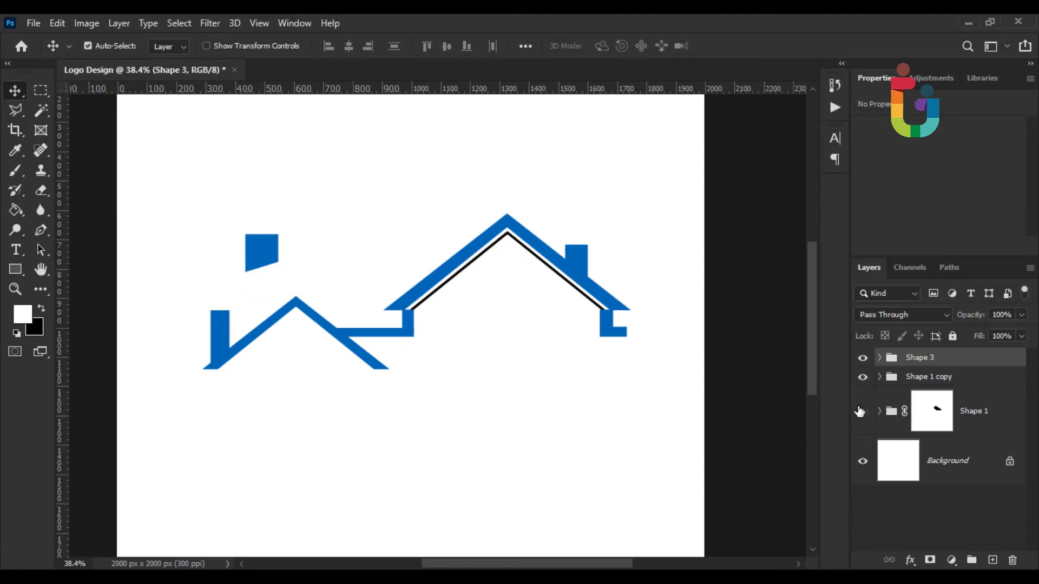
{"action": "left_click", "coordinate": [863, 377]}
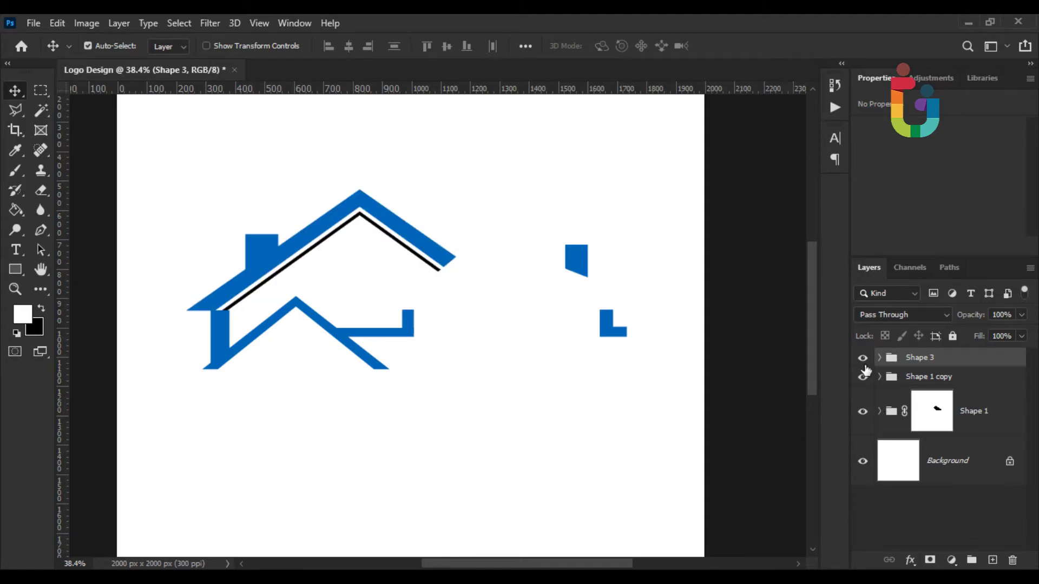
{"action": "left_click", "coordinate": [862, 377]}
{"action": "left_click", "coordinate": [863, 357]}
{"action": "scroll", "coordinate": [477, 380], "scroll_direction": "up", "scroll_amount": 2}
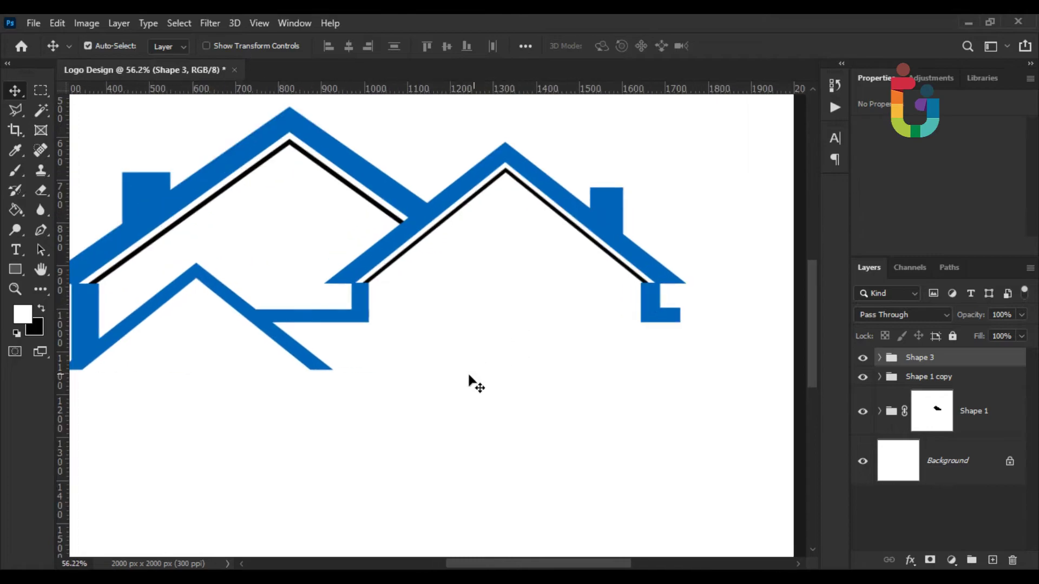
{"action": "left_click_drag", "start_coordinate": [469, 375], "coordinate": [543, 448]}
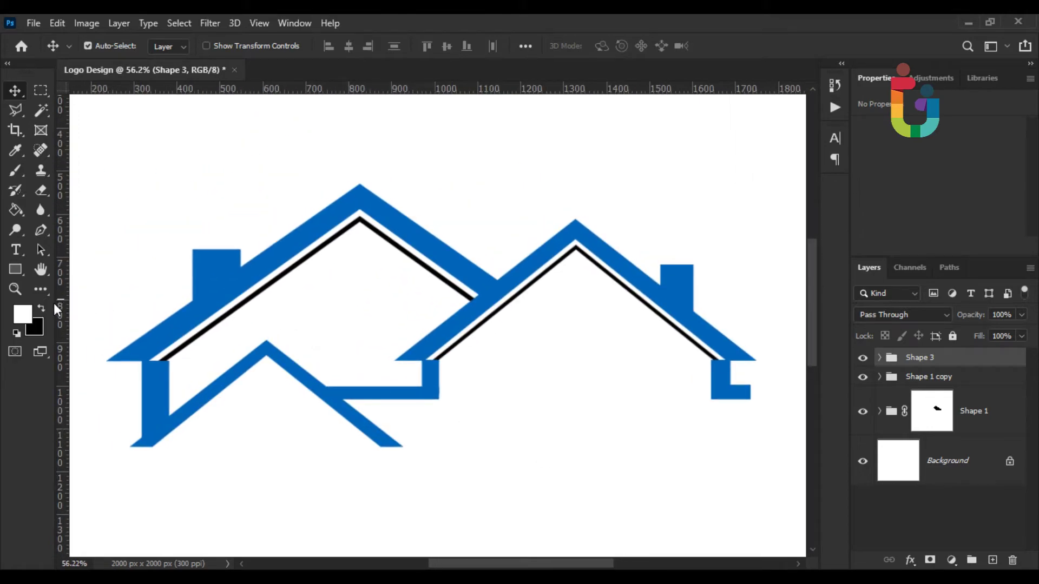
Draw a 60×60 px square above the left house filled with dark grey #383838
{"action": "left_click", "coordinate": [16, 270]}
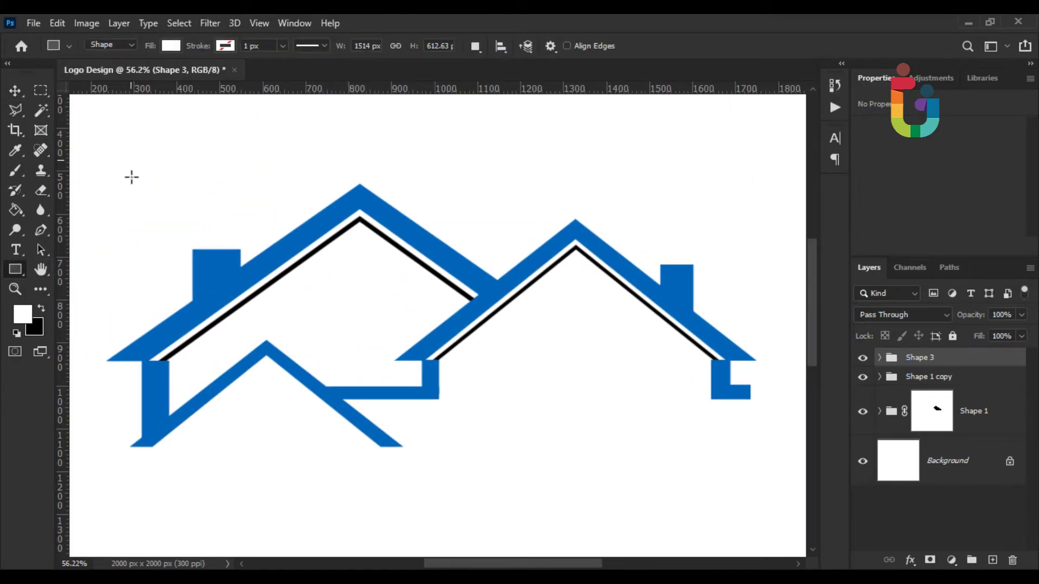
{"action": "scroll", "coordinate": [130, 176], "scroll_direction": "up", "scroll_amount": 1}
{"action": "left_click_drag", "start_coordinate": [134, 156], "coordinate": [163, 185]}
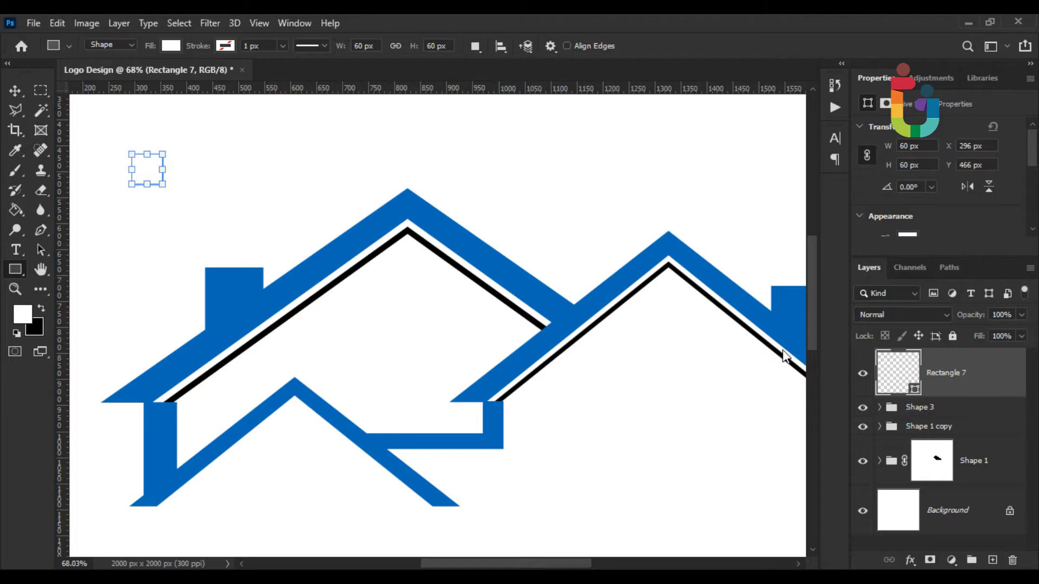
{"action": "double_click", "coordinate": [898, 373]}
{"action": "left_click_drag", "start_coordinate": [564, 285], "coordinate": [562, 277]}
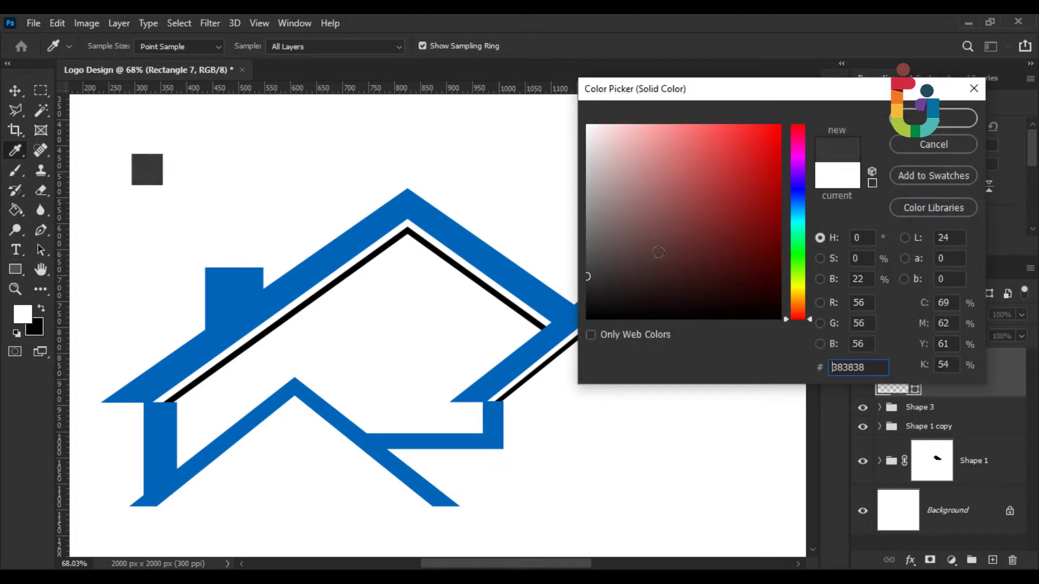
{"action": "left_click", "coordinate": [952, 118]}
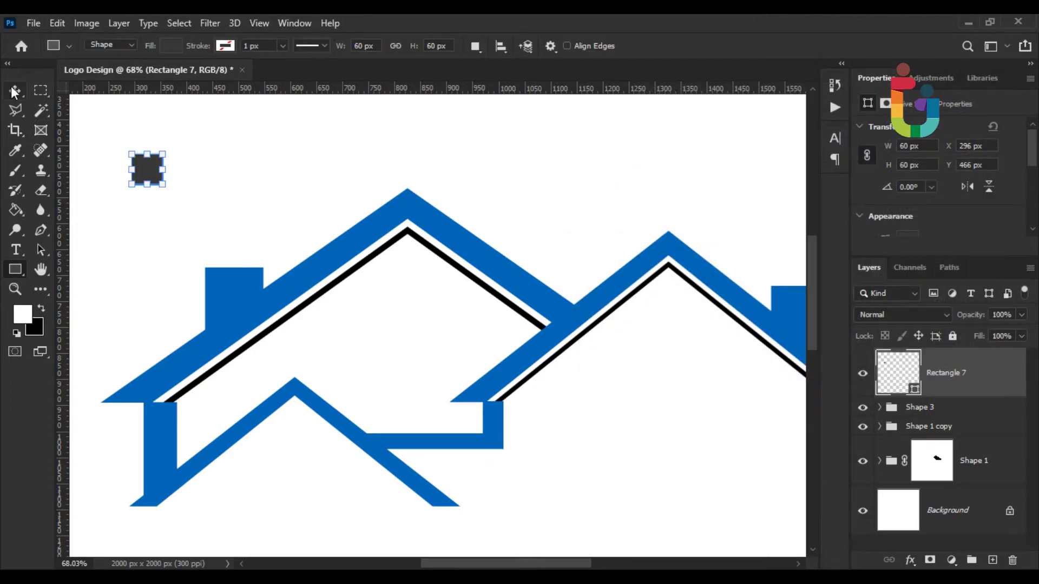
{"action": "left_click", "coordinate": [15, 92]}
{"action": "scroll", "coordinate": [234, 193], "scroll_direction": "up", "scroll_amount": 2}
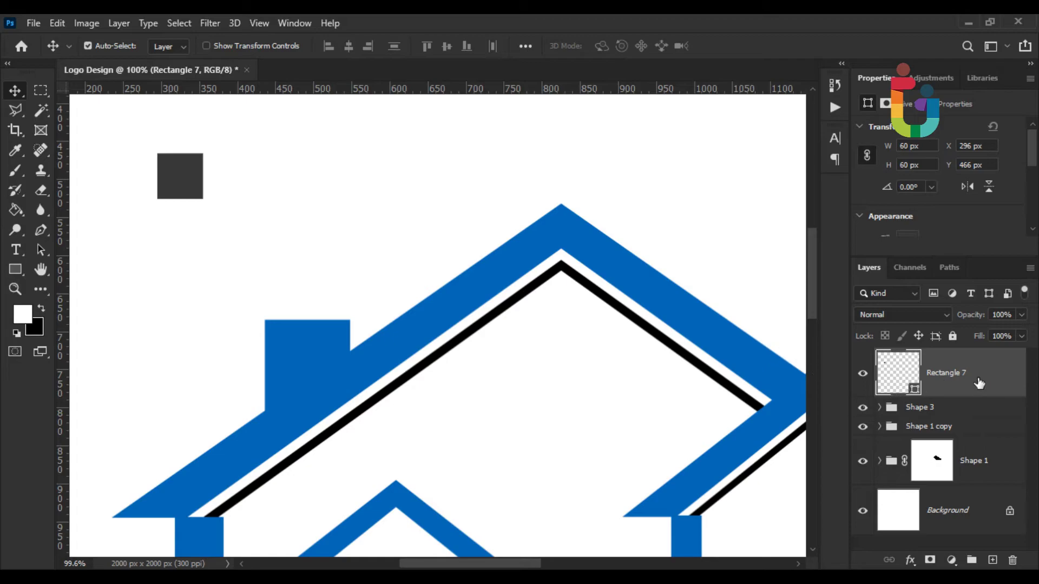
Duplicate the dark square layer and place the copy beside the original
{"action": "right_click", "coordinate": [980, 383]}
{"action": "left_click", "coordinate": [823, 96]}
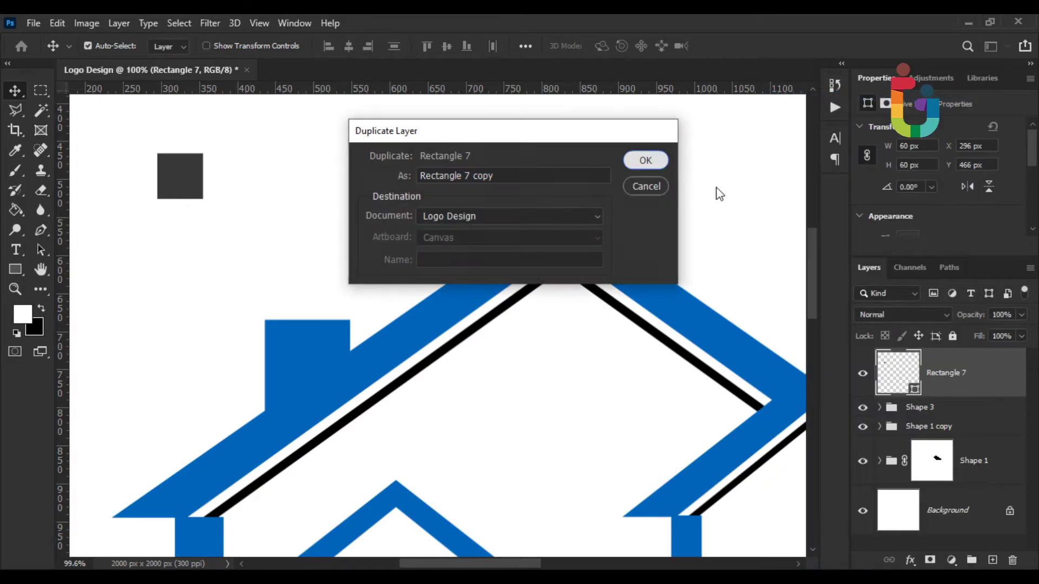
{"action": "key", "text": "Return"}
{"action": "mouse_move", "coordinate": [205, 180]}
{"action": "left_mouse_down"}
{"action": "mouse_move", "coordinate": [266, 181]}
{"action": "mouse_move", "coordinate": [234, 251]}
{"action": "mouse_move", "coordinate": [199, 243]}
{"action": "left_mouse_up"}
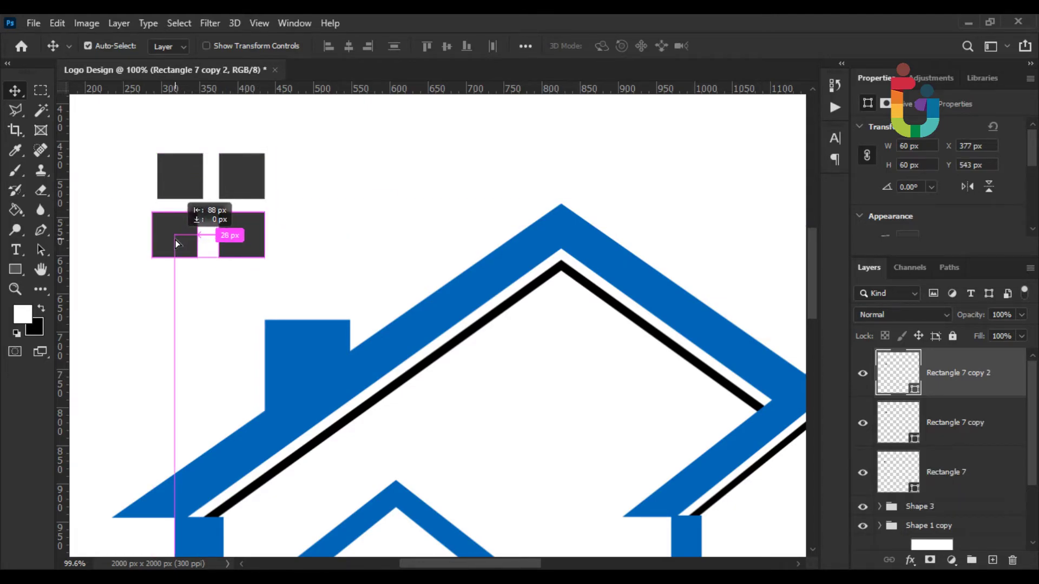
{"action": "scroll", "coordinate": [962, 478], "scroll_direction": "down", "scroll_amount": 2}
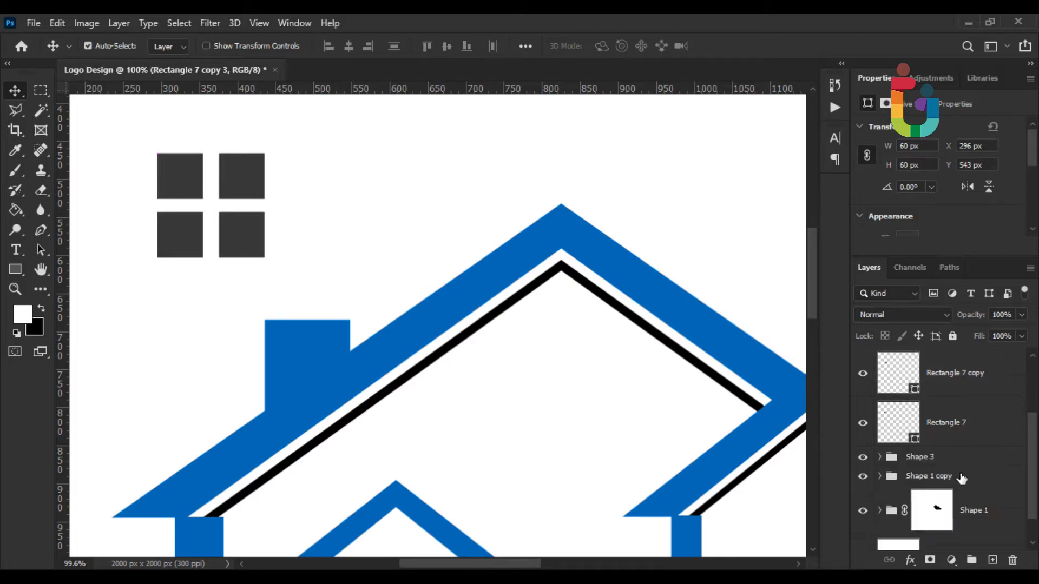
Merge the four square layers into one window and move it into the left house's gable
{"action": "left_click", "coordinate": [951, 439], "text": "shift"}
{"action": "key", "text": "ctrl+e"}
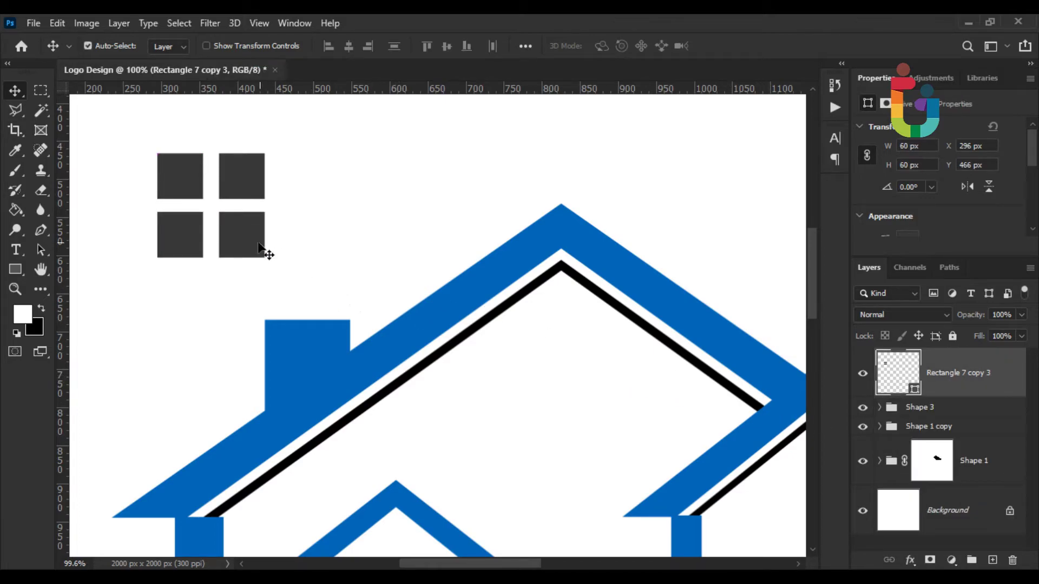
{"action": "key", "text": "ctrl+t"}
{"action": "left_click_drag", "start_coordinate": [251, 205], "coordinate": [592, 399]}
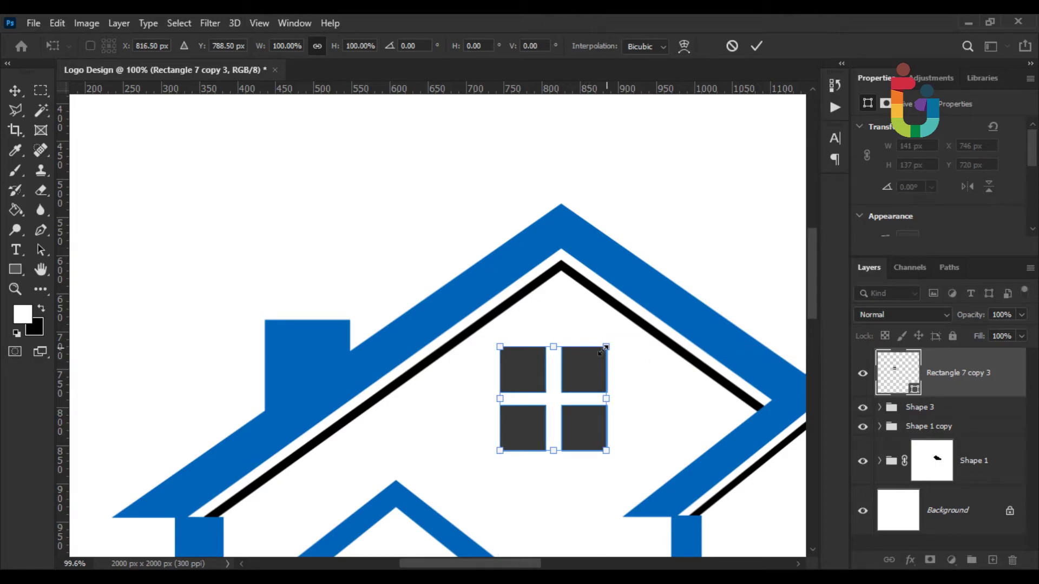
{"action": "key", "text": "Return"}
{"action": "scroll", "coordinate": [583, 369], "scroll_direction": "up", "scroll_amount": 3}
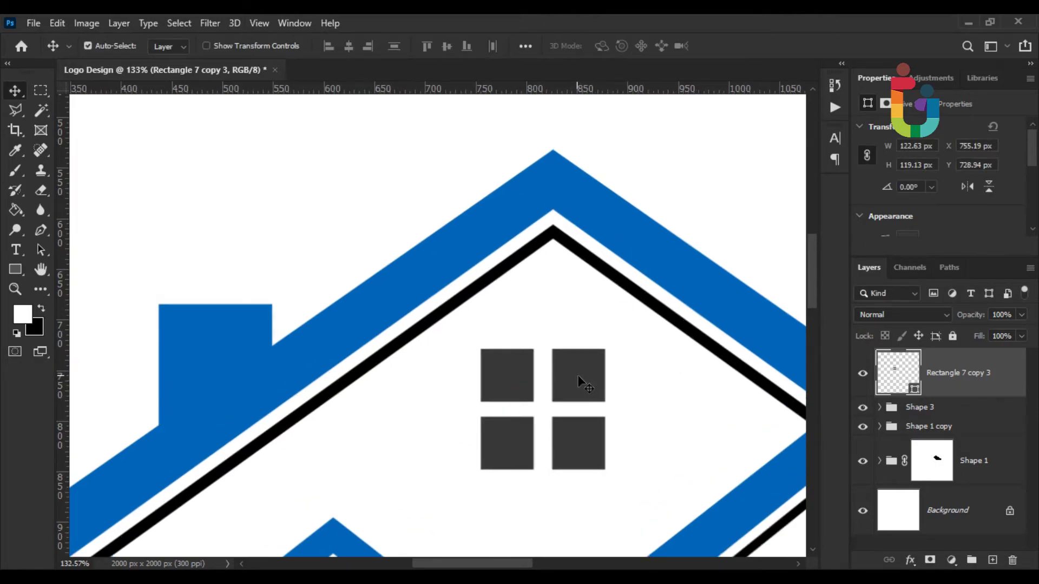
{"action": "left_click_drag", "start_coordinate": [578, 376], "coordinate": [592, 378]}
Change the window squares' fill colour to black
{"action": "double_click", "coordinate": [881, 386]}
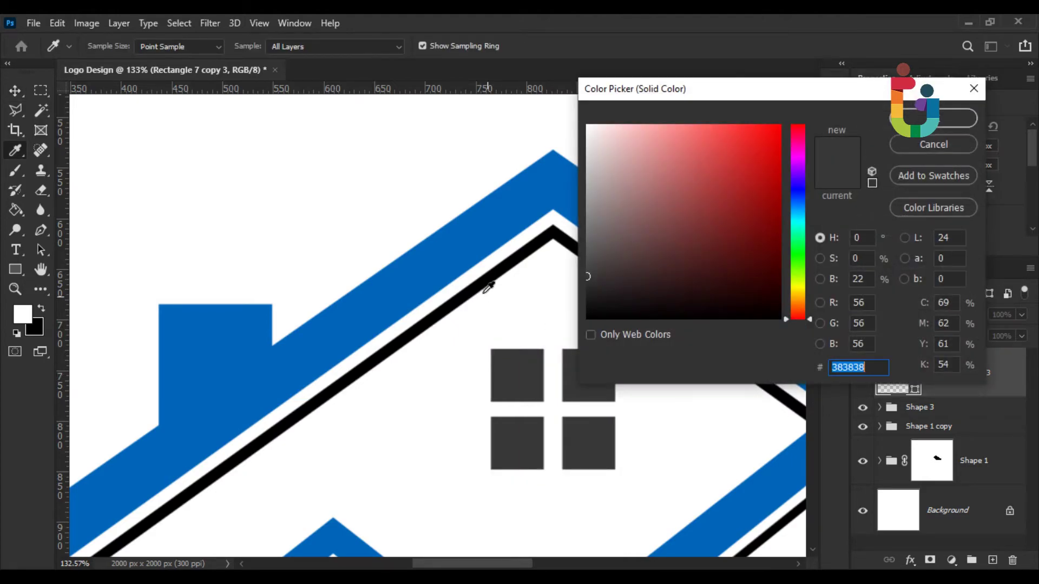
{"action": "left_click", "coordinate": [484, 279]}
{"action": "left_click", "coordinate": [940, 140]}
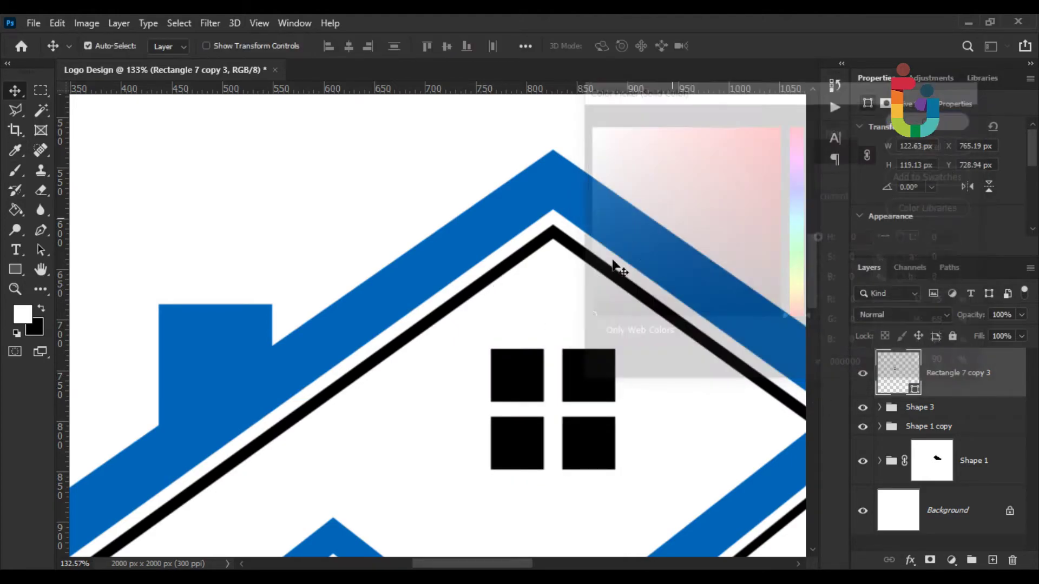
{"action": "scroll", "coordinate": [610, 267], "scroll_direction": "down", "scroll_amount": 5}
{"action": "scroll", "coordinate": [479, 314], "scroll_direction": "up", "scroll_amount": 3}
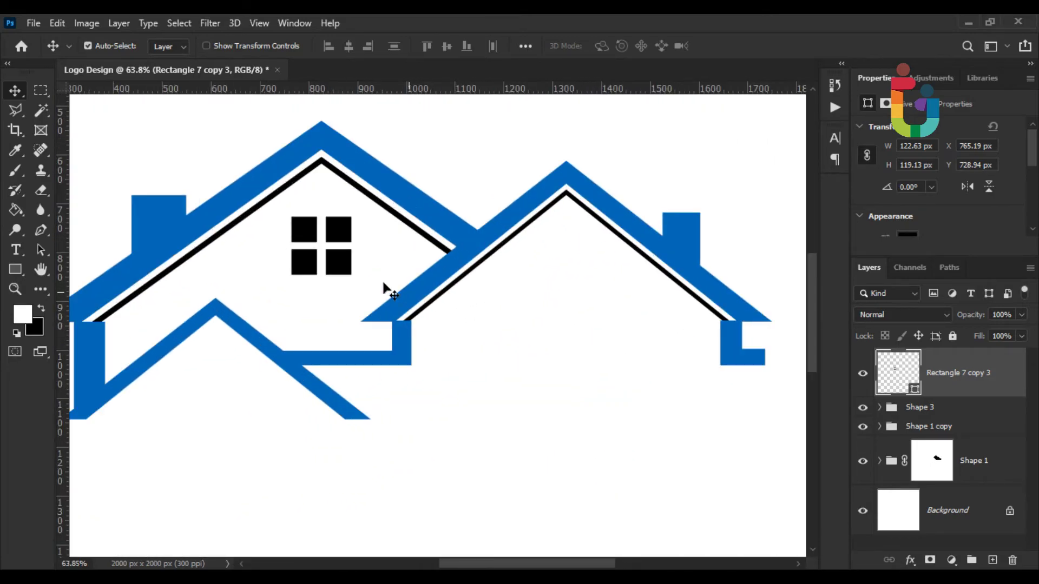
Copy the window into the right house's gable, scale it to about 72%, and duplicate that layer
{"action": "left_click_drag", "start_coordinate": [341, 270], "coordinate": [581, 289]}
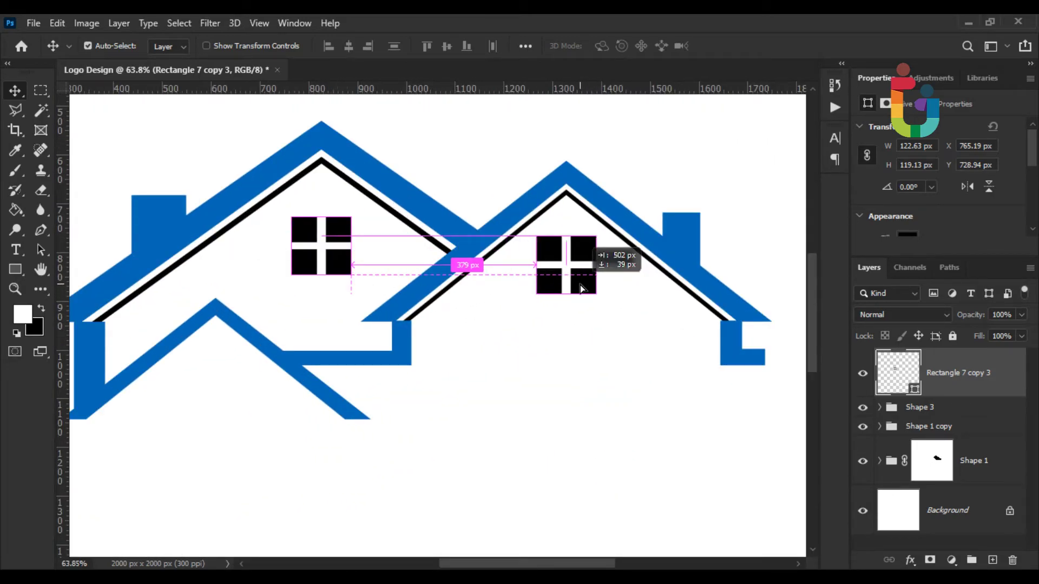
{"action": "key", "text": "ctrl+t"}
{"action": "scroll", "coordinate": [606, 249], "scroll_direction": "up", "scroll_amount": 2}
{"action": "left_click_drag", "start_coordinate": [592, 223], "coordinate": [561, 255]}
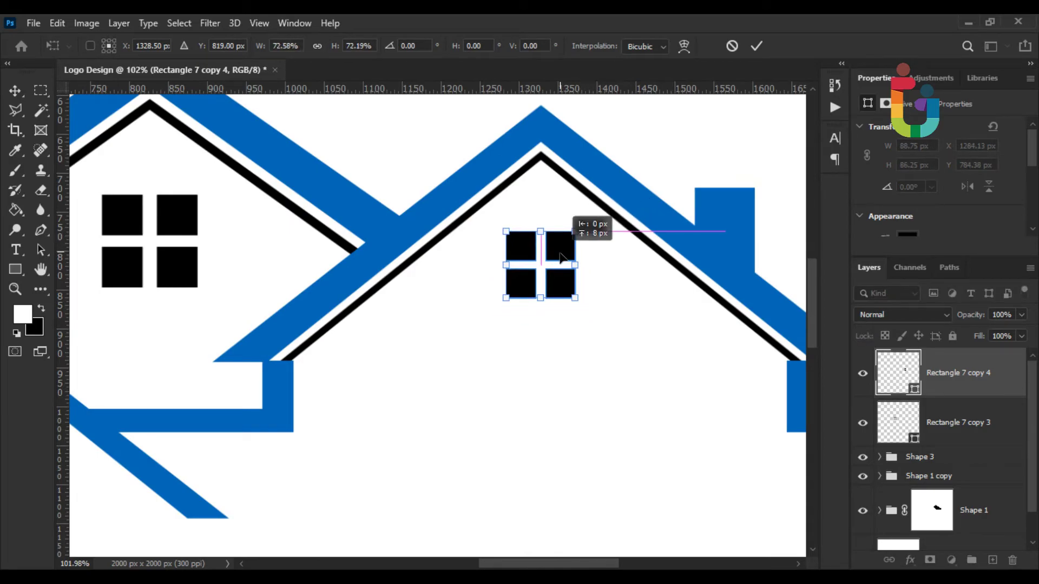
{"action": "key", "text": "Return"}
{"action": "key", "text": "ctrl+0"}
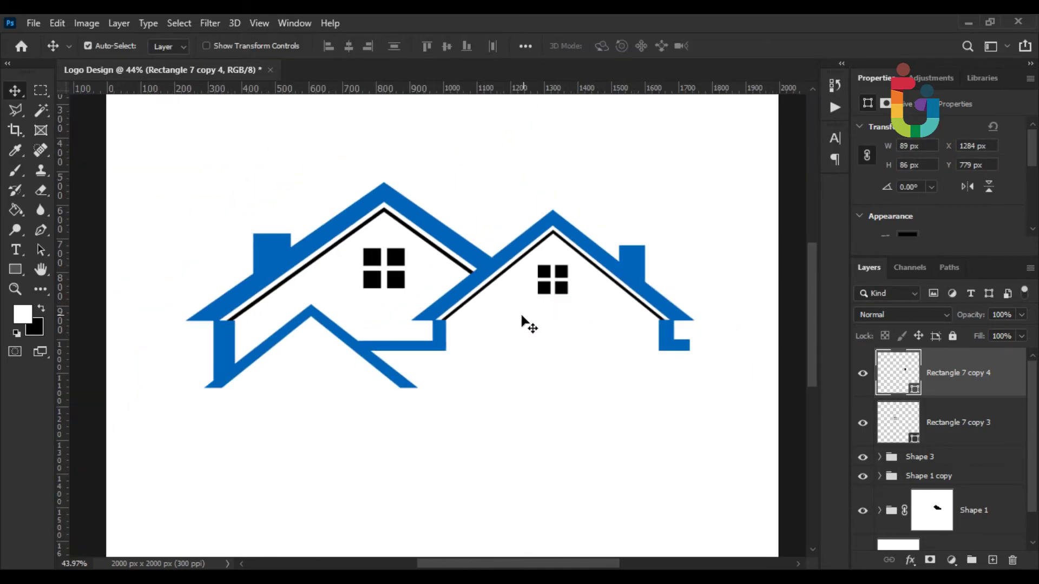
{"action": "scroll", "coordinate": [524, 319], "scroll_direction": "up", "scroll_amount": 1}
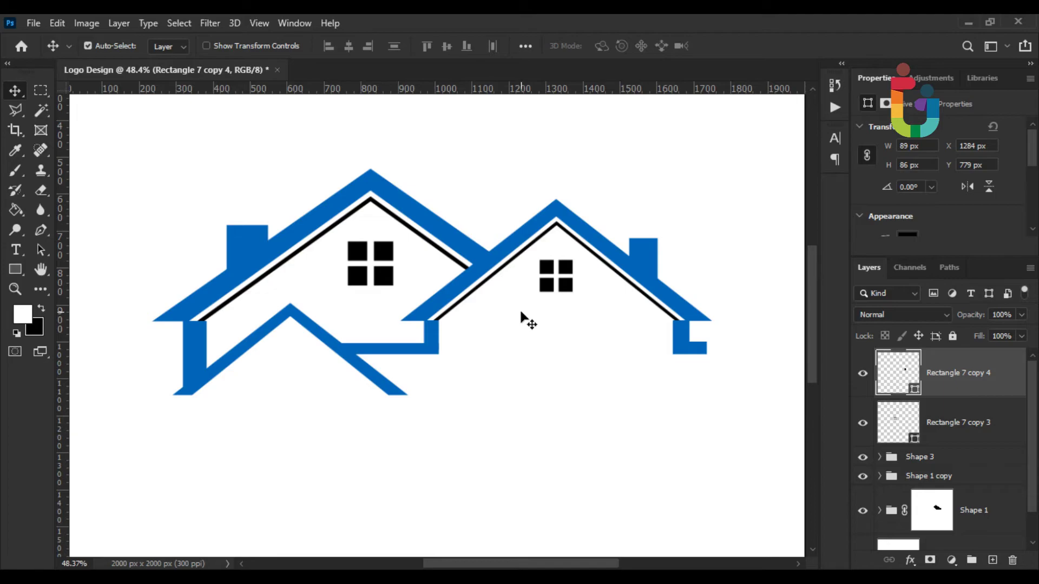
{"action": "right_click", "coordinate": [979, 393]}
{"action": "left_click", "coordinate": [801, 95]}
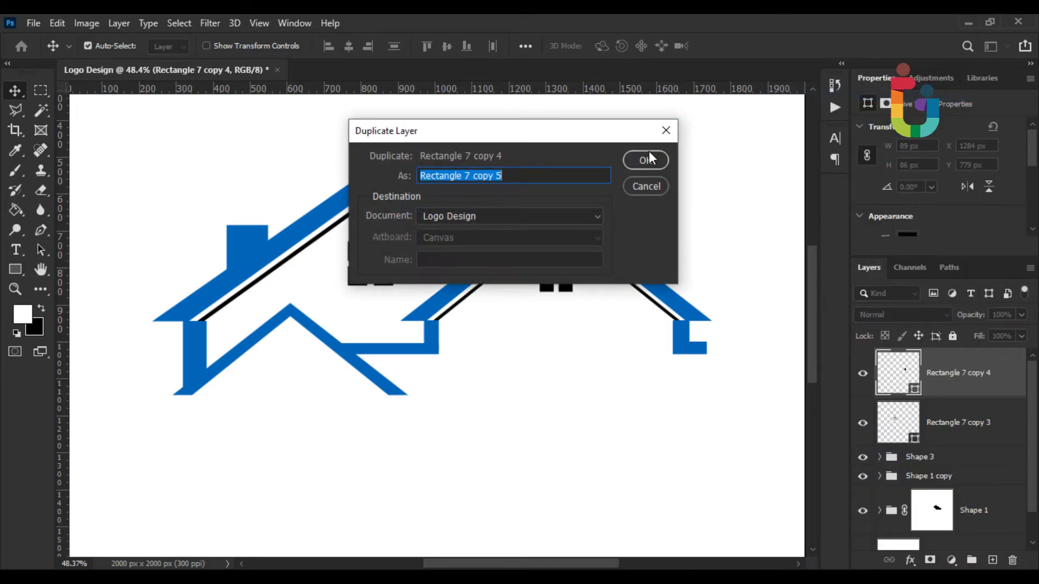
Move the duplicated window copy onto the small front house's roof
{"action": "left_click", "coordinate": [647, 160]}
{"action": "scroll", "coordinate": [574, 265], "scroll_direction": "up", "scroll_amount": 3}
{"action": "left_click_drag", "start_coordinate": [568, 297], "coordinate": [200, 394]}
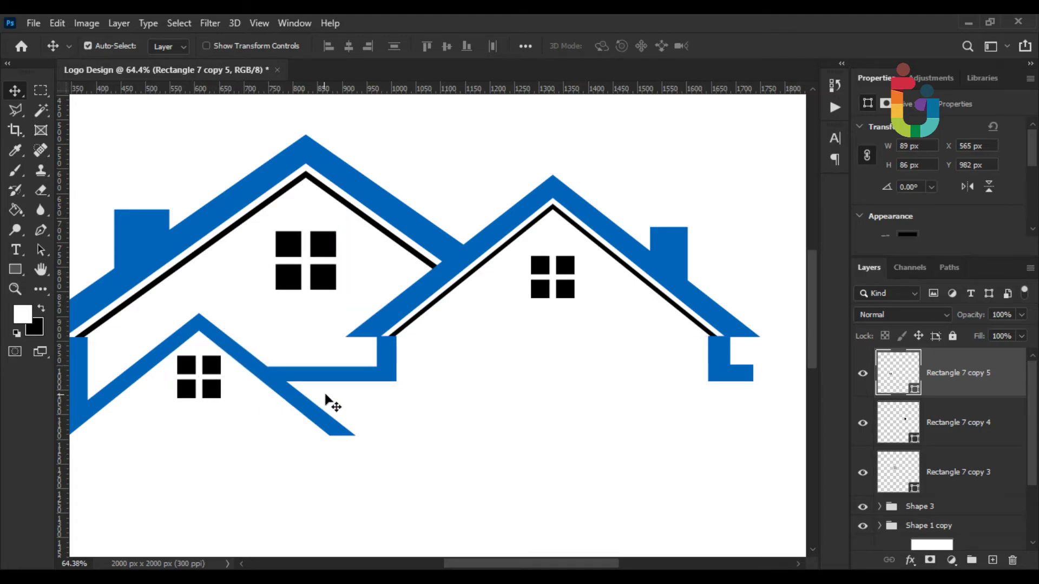
{"action": "scroll", "coordinate": [330, 400], "scroll_direction": "down", "scroll_amount": 2}
{"action": "scroll", "coordinate": [260, 394], "scroll_direction": "down", "scroll_amount": 1}
{"action": "scroll", "coordinate": [260, 394], "scroll_direction": "up", "scroll_amount": 3}
{"action": "scroll", "coordinate": [303, 352], "scroll_direction": "up", "scroll_amount": 3}
Scale the third window down to about 85% inside the small roof
{"action": "key", "text": "ctrl+t"}
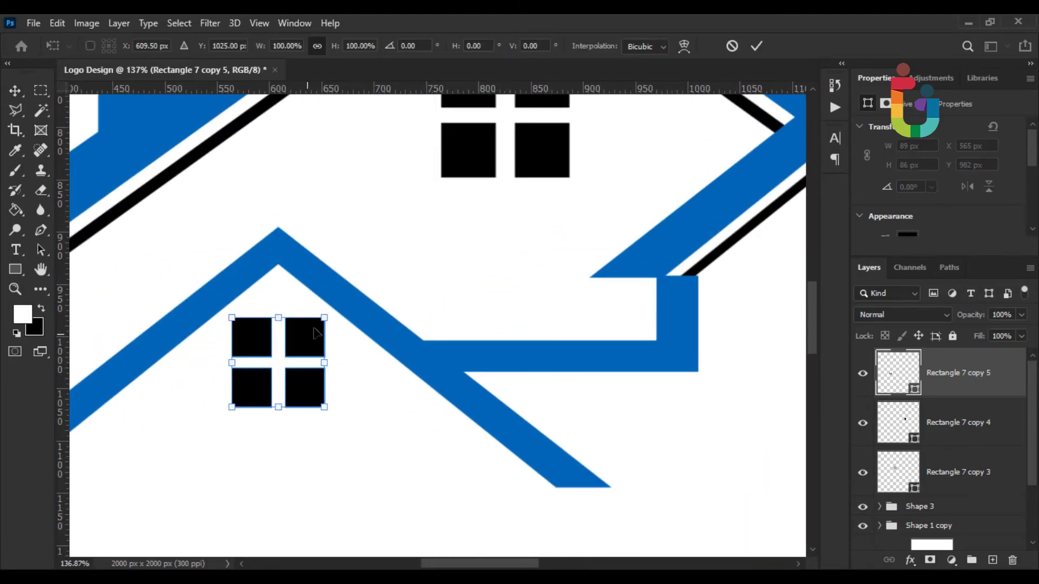
{"action": "left_click_drag", "start_coordinate": [327, 317], "coordinate": [301, 334]}
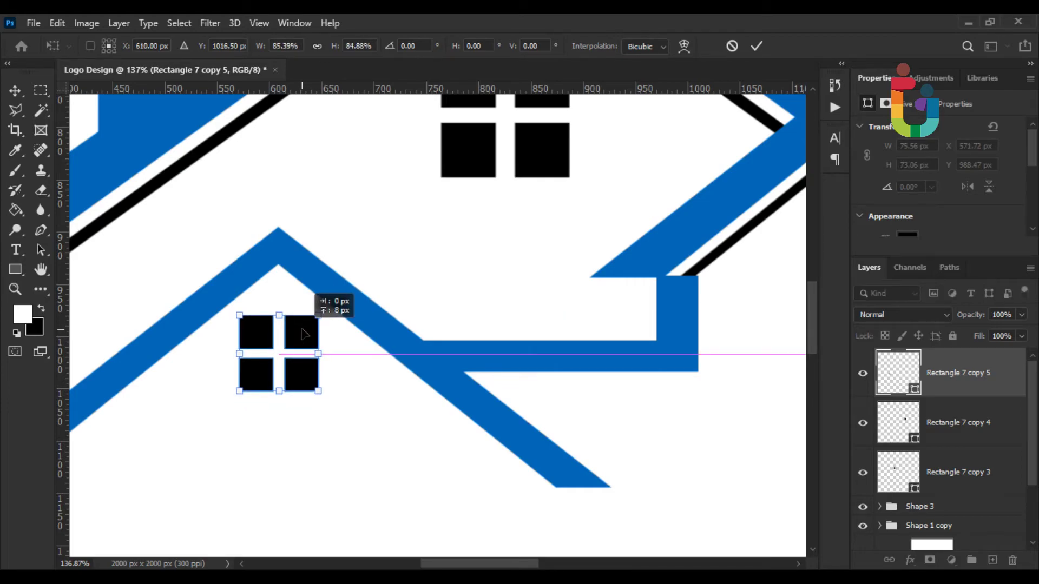
{"action": "key", "text": "Return"}
{"action": "scroll", "coordinate": [399, 390], "scroll_direction": "down", "scroll_amount": 3}
{"action": "scroll", "coordinate": [406, 389], "scroll_direction": "down", "scroll_amount": 4}
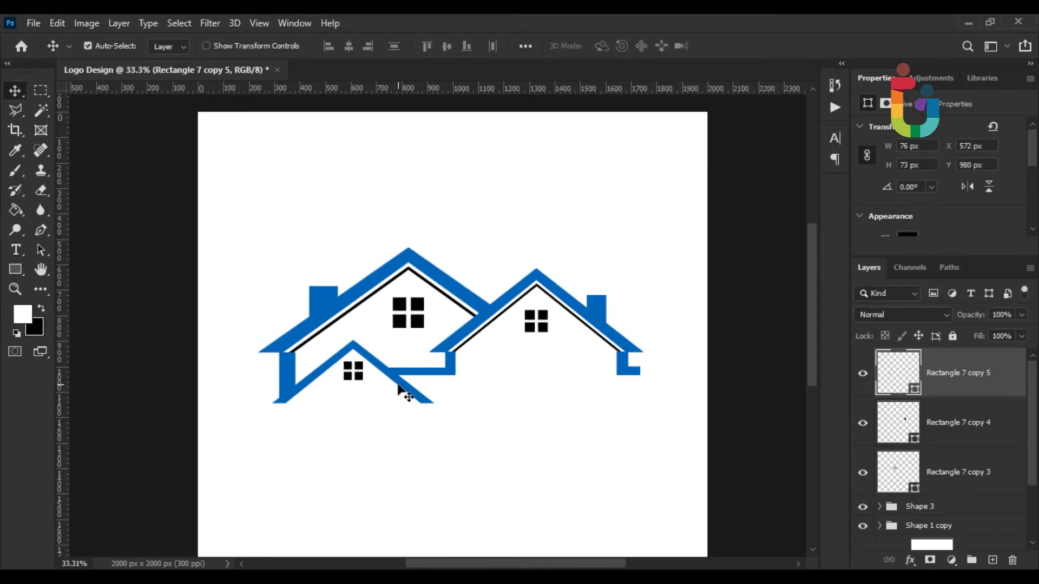
{"action": "scroll", "coordinate": [410, 416], "scroll_direction": "down", "scroll_amount": 1}
{"action": "scroll", "coordinate": [409, 416], "scroll_direction": "up", "scroll_amount": 2}
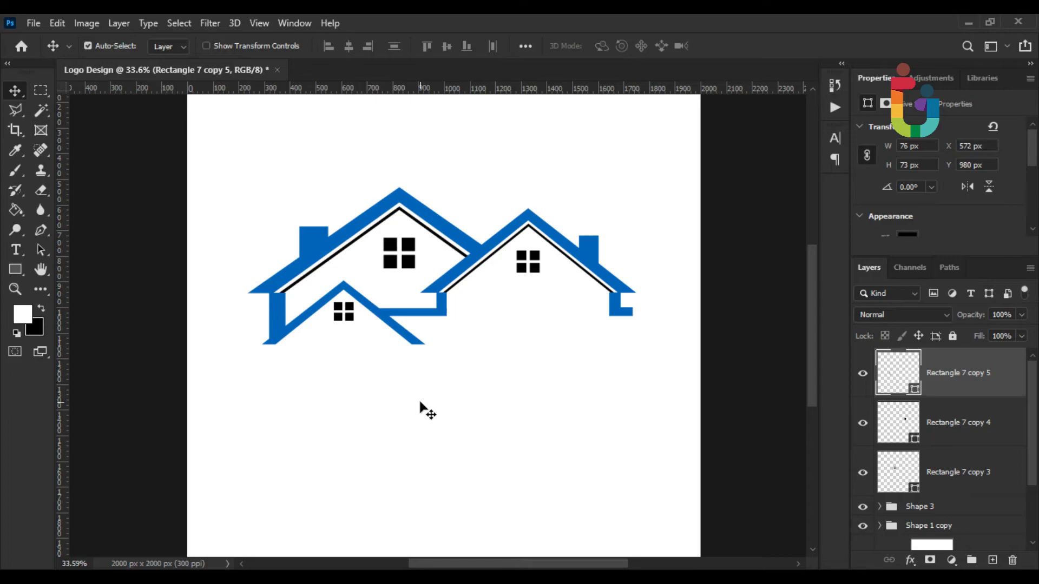
{"action": "scroll", "coordinate": [383, 412], "scroll_direction": "down", "scroll_amount": 1}
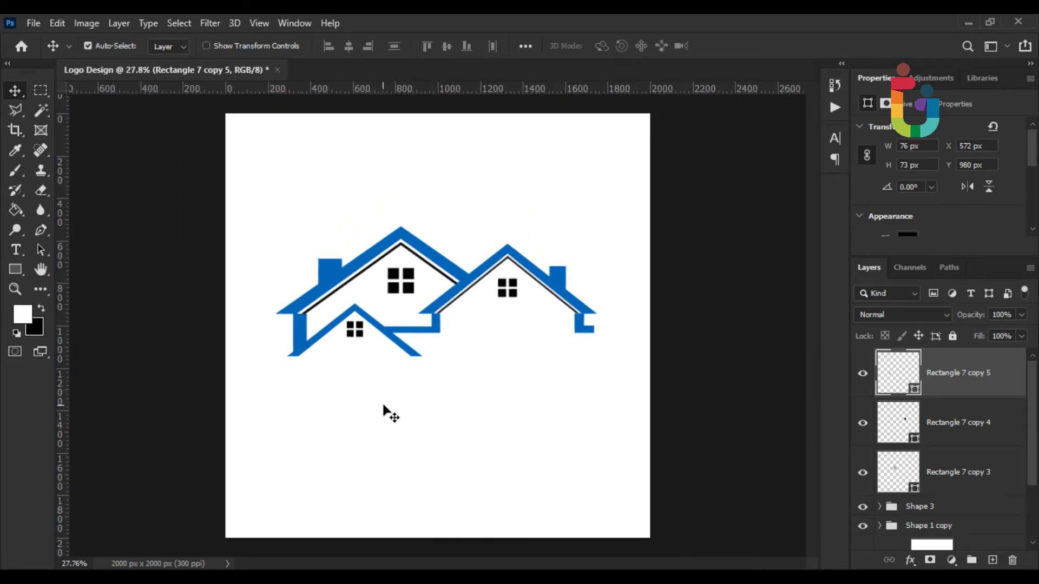
{"action": "scroll", "coordinate": [346, 400], "scroll_direction": "up", "scroll_amount": 2}
Type 'THE HOUSE BUILDING' below the logo in blue #0064b9
{"action": "left_click", "coordinate": [15, 250]}
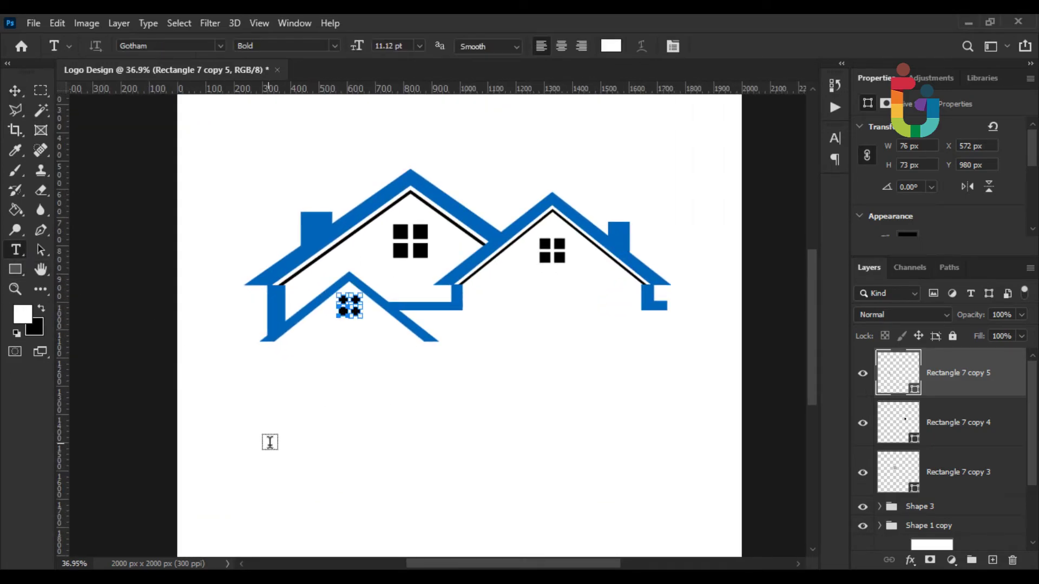
{"action": "left_click", "coordinate": [270, 443]}
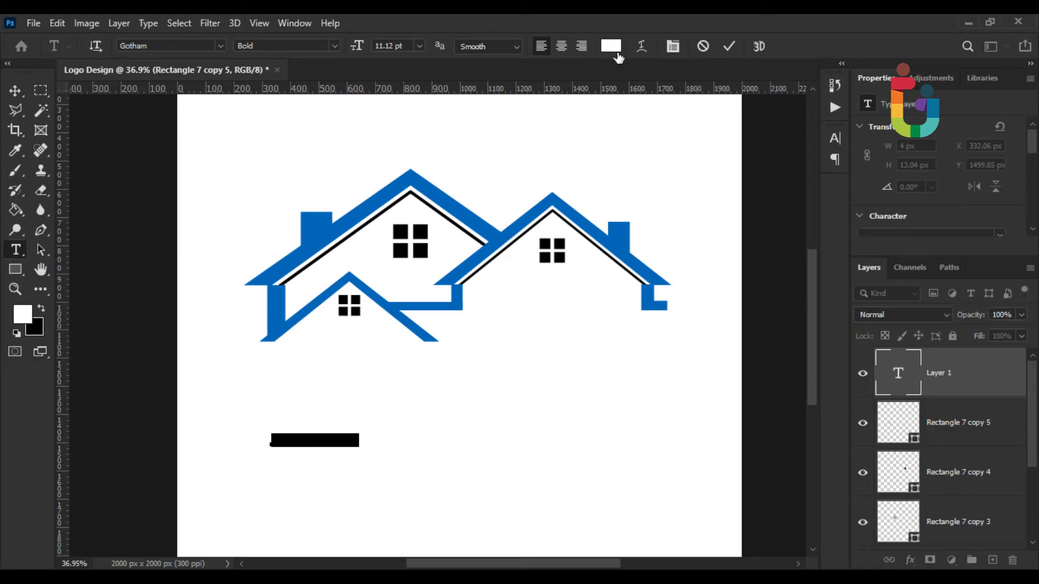
{"action": "left_click", "coordinate": [614, 50]}
{"action": "type", "text": "0064b9"}
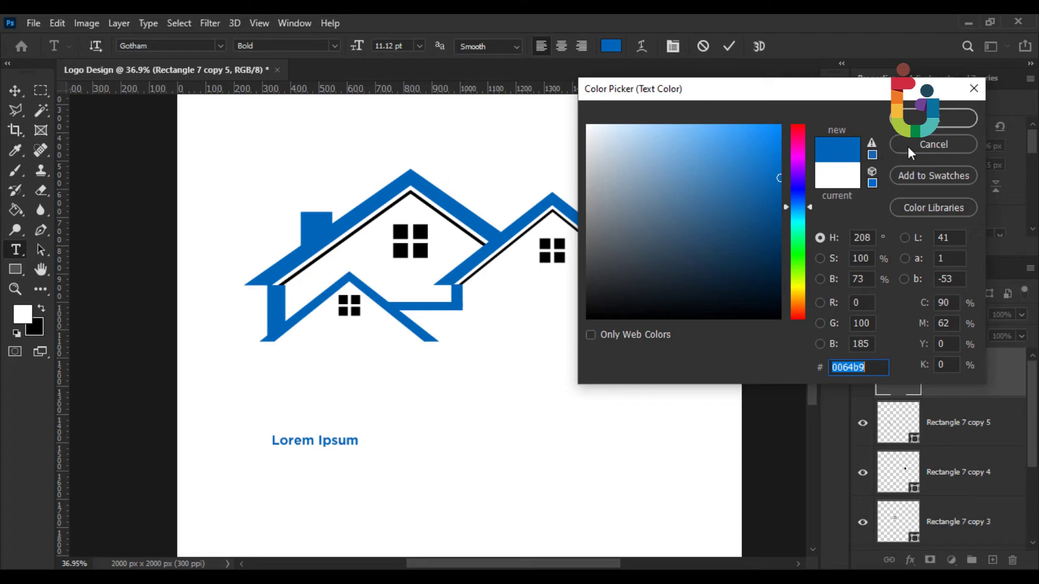
{"action": "left_click", "coordinate": [918, 120]}
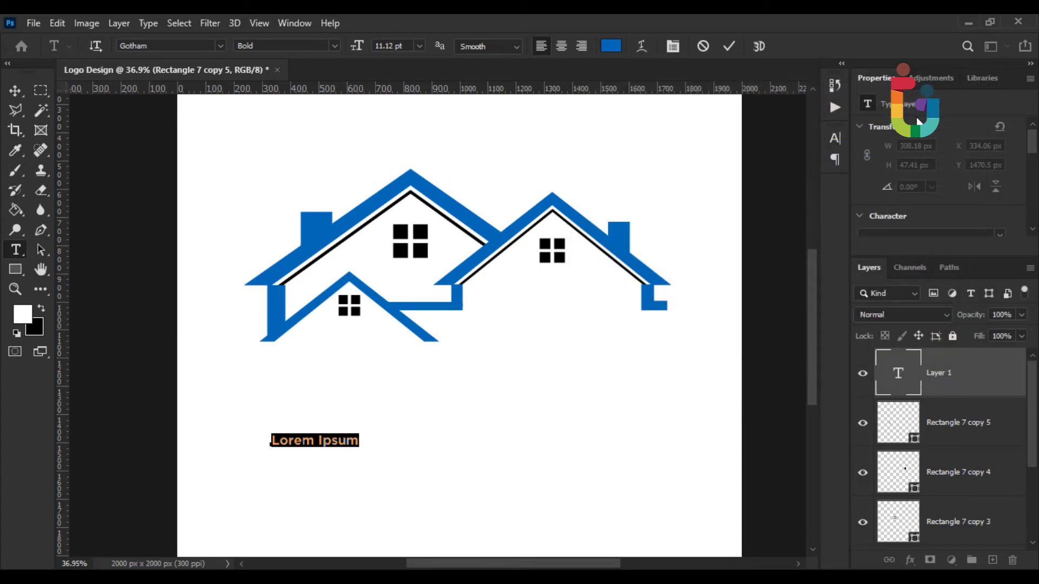
{"action": "type", "text": "THE HOUSE BUIL"}
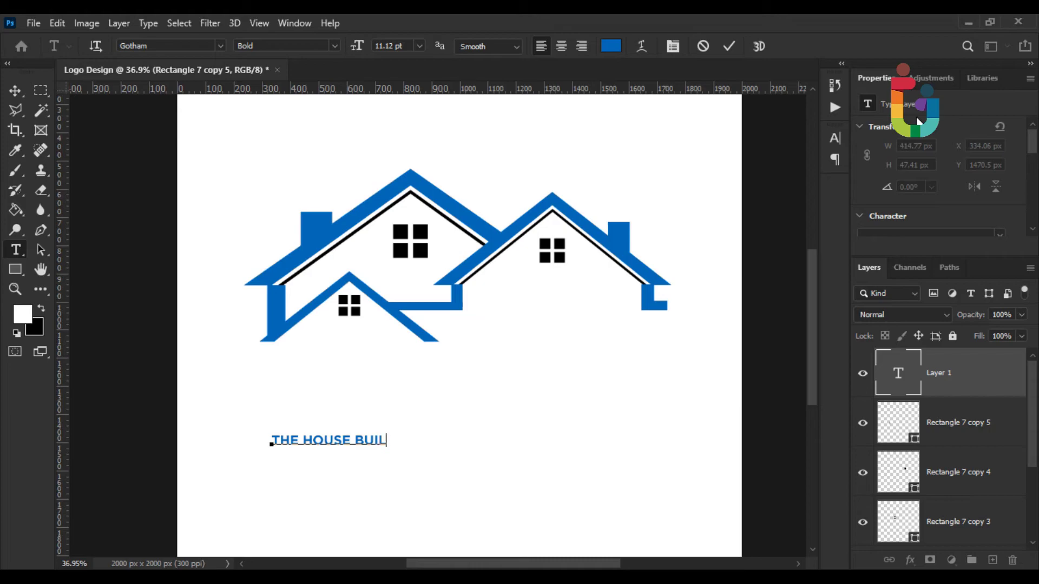
{"action": "type", "text": "DING"}
{"action": "key", "text": "ctrl+a"}
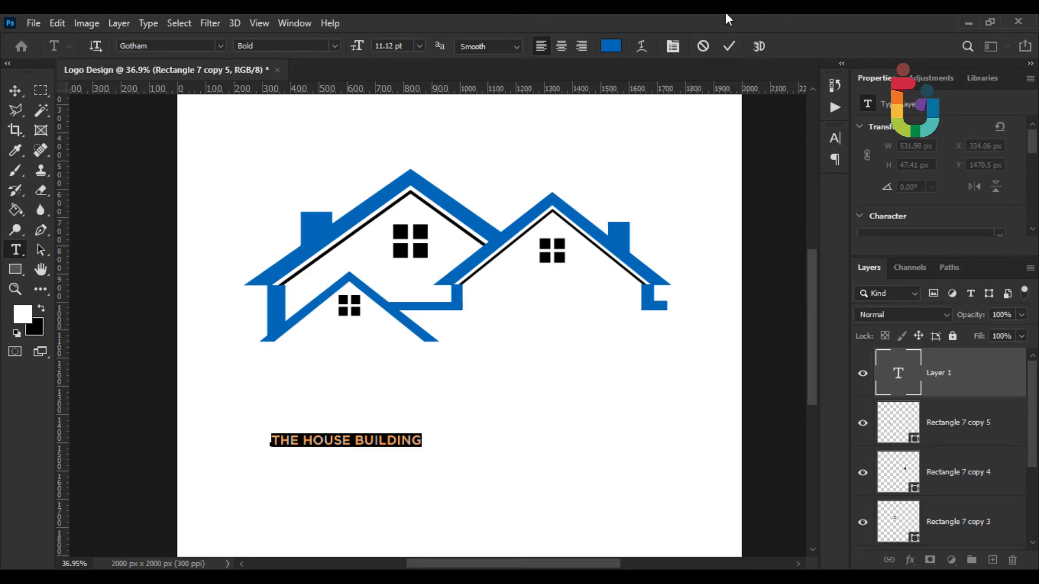
{"action": "left_click", "coordinate": [17, 91]}
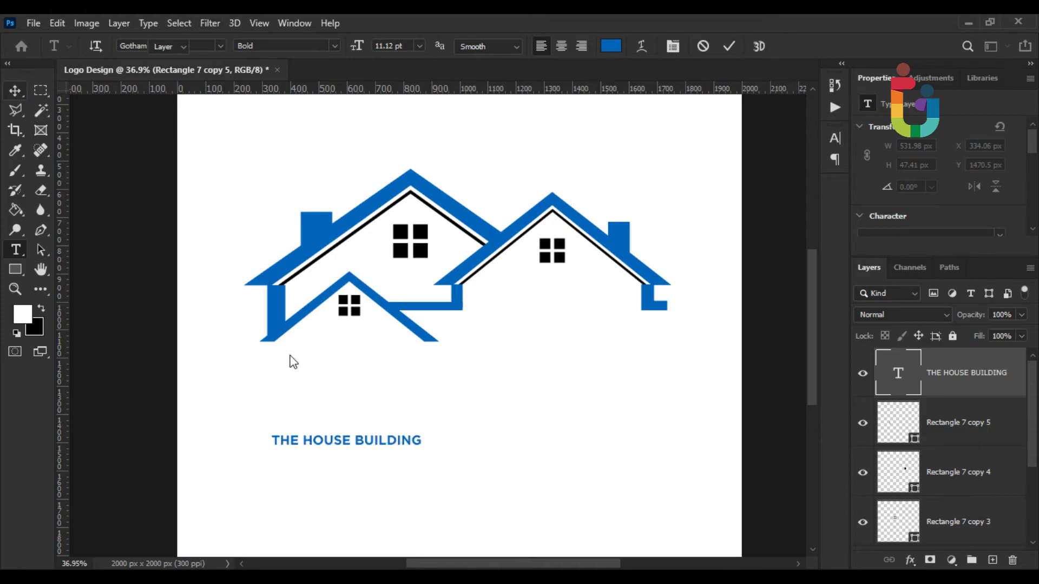
Scale the headline to about 1445 px wide and place it directly under the roofs
{"action": "key", "text": "ctrl+t"}
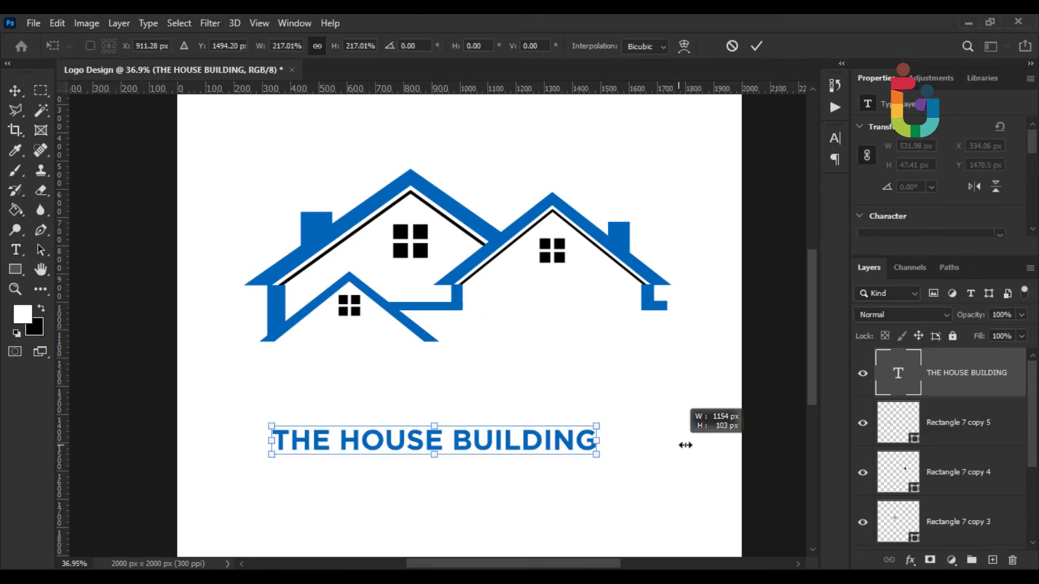
{"action": "mouse_move", "coordinate": [490, 440]}
{"action": "left_mouse_down"}
{"action": "mouse_move", "coordinate": [673, 431]}
{"action": "mouse_move", "coordinate": [636, 364]}
{"action": "left_mouse_up"}
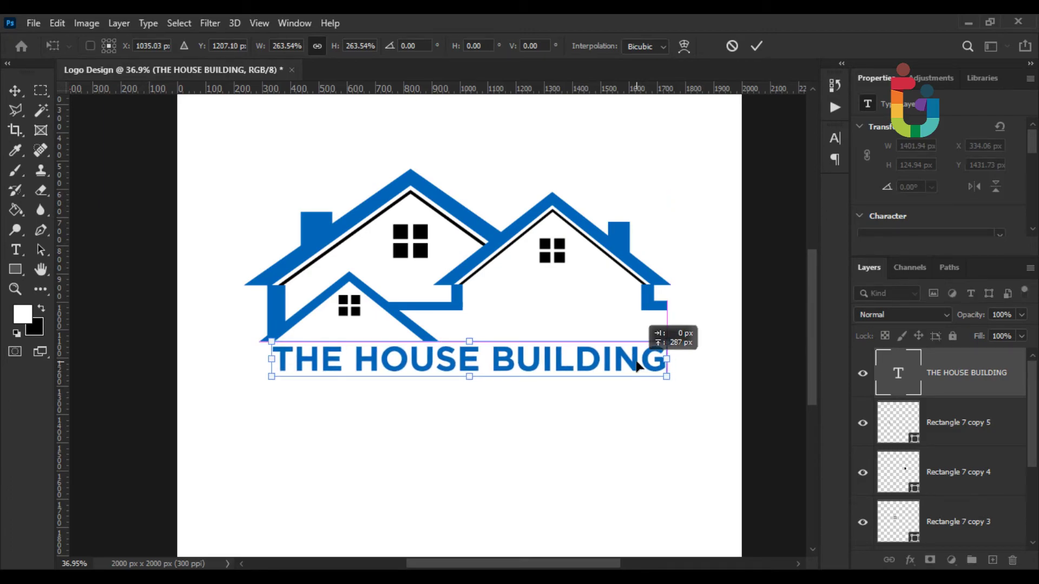
{"action": "left_click_drag", "start_coordinate": [424, 366], "coordinate": [424, 366]}
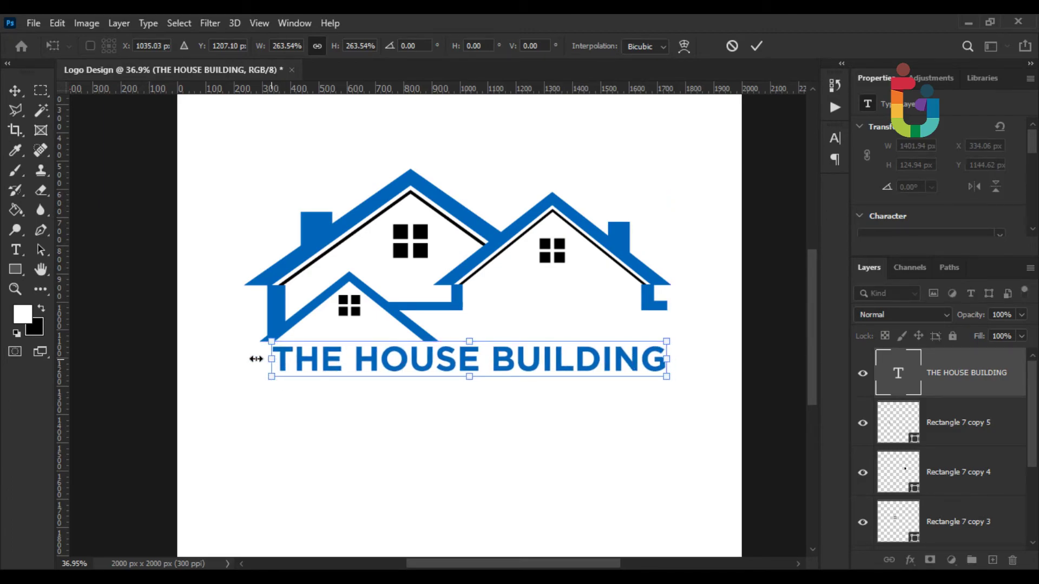
{"action": "left_click_drag", "start_coordinate": [256, 359], "coordinate": [262, 358]}
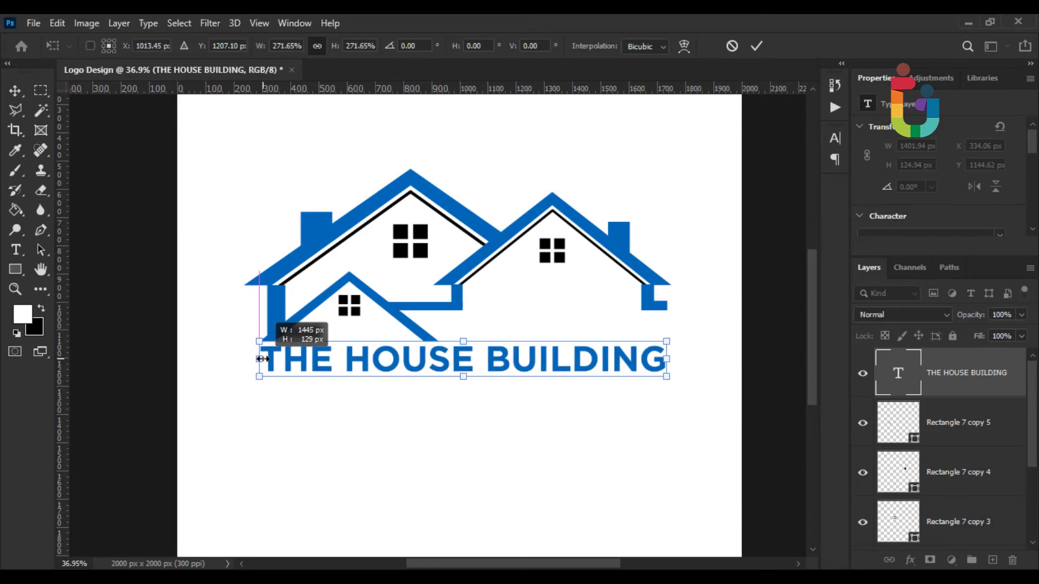
{"action": "scroll", "coordinate": [538, 369], "scroll_direction": "up", "scroll_amount": 1}
{"action": "left_click_drag", "start_coordinate": [542, 370], "coordinate": [541, 381]}
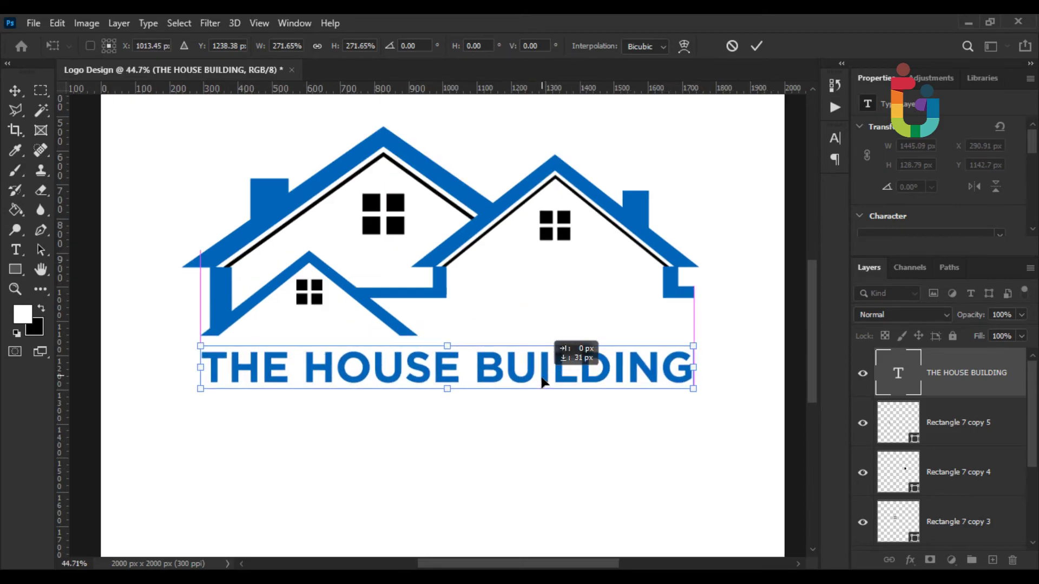
{"action": "key", "text": "Return"}
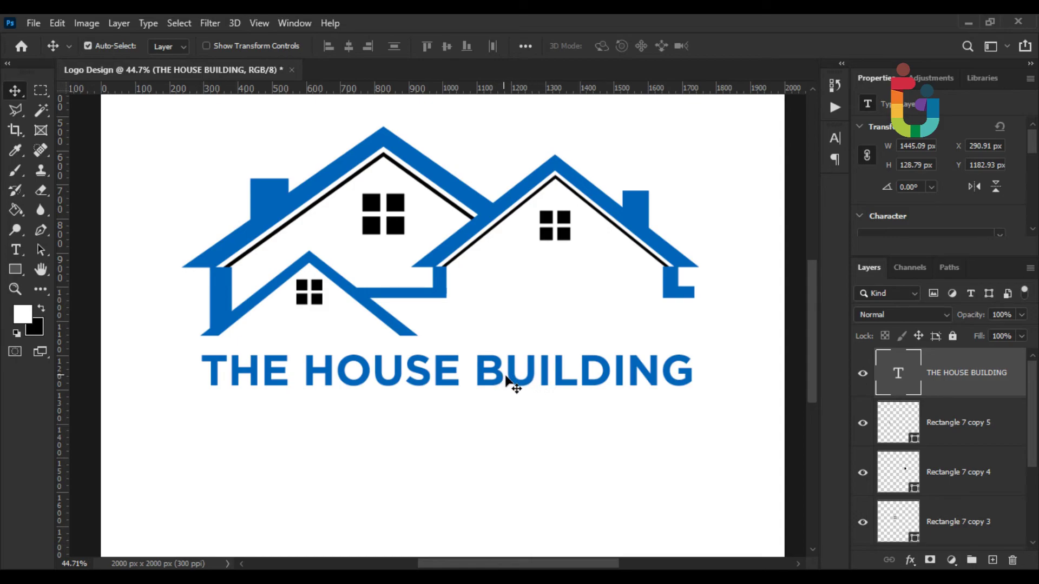
{"action": "scroll", "coordinate": [448, 323], "scroll_direction": "up", "scroll_amount": 1}
{"action": "left_click_drag", "start_coordinate": [490, 327], "coordinate": [476, 374]}
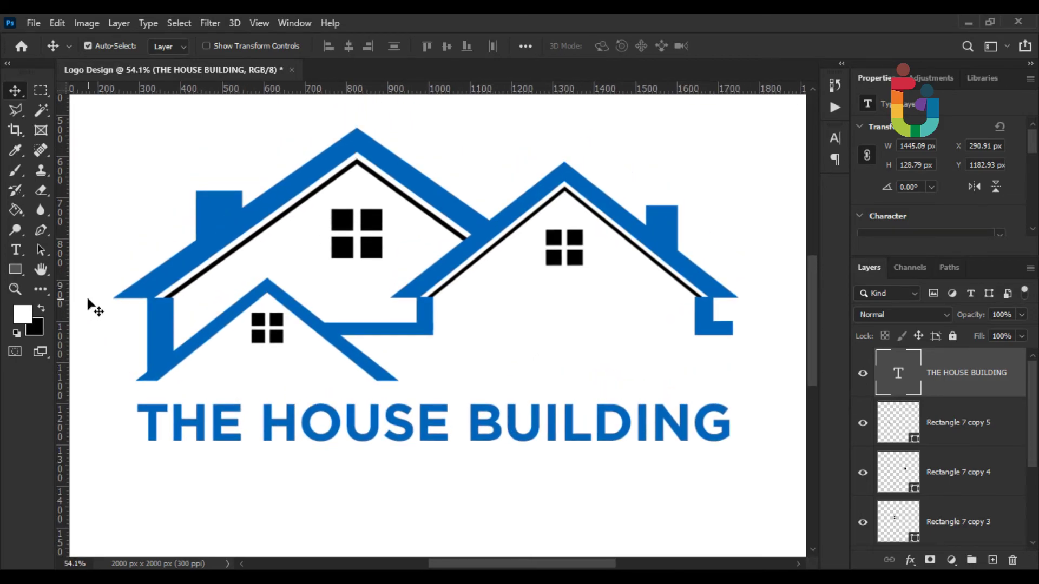
Add a 'REAL ESTATE' text line set in Gotham Medium weight
{"action": "left_click", "coordinate": [15, 250]}
{"action": "left_click", "coordinate": [458, 375]}
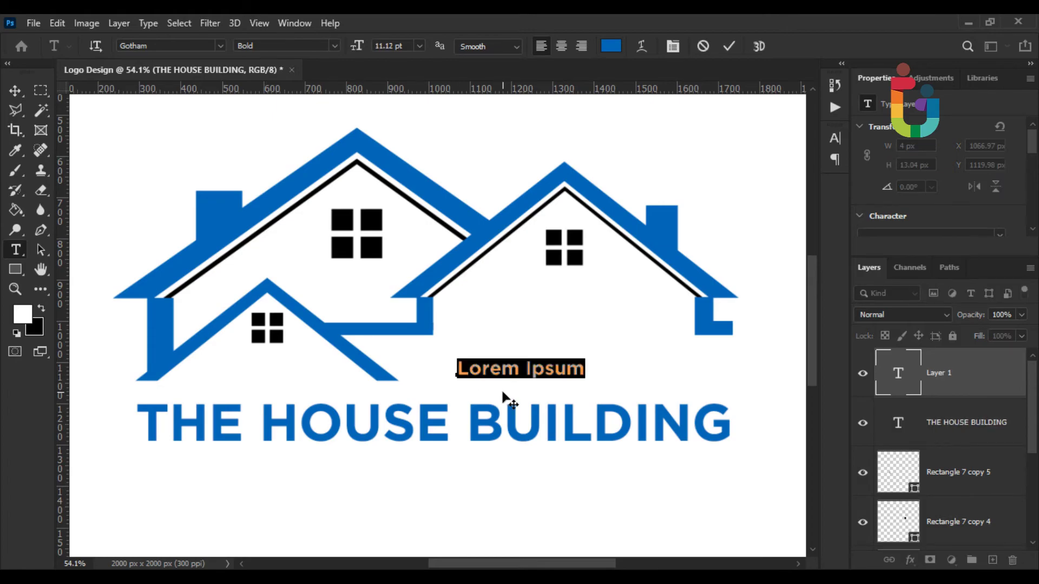
{"action": "type", "text": "r"}
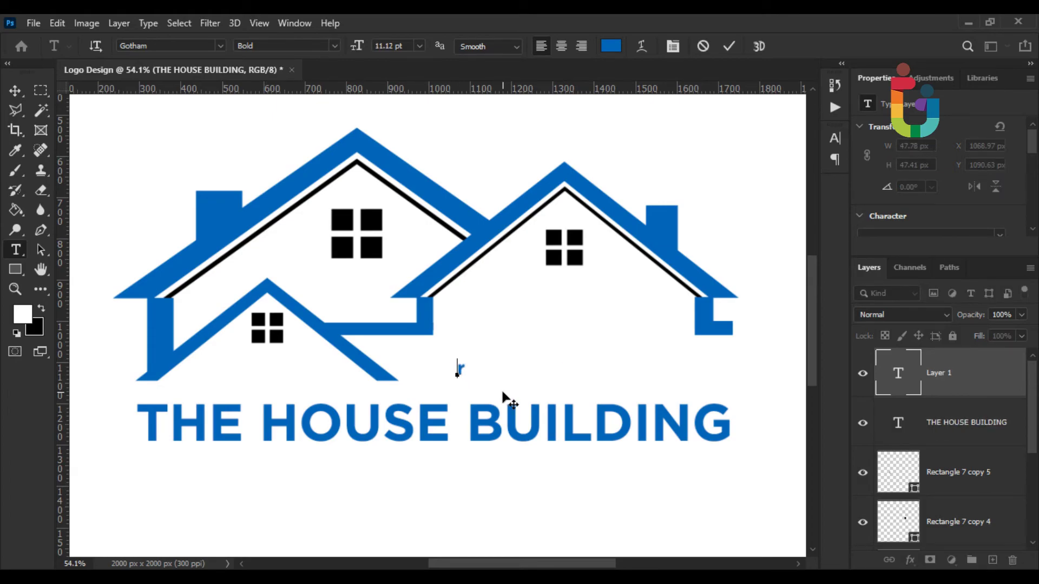
{"action": "type", "text": "ea"}
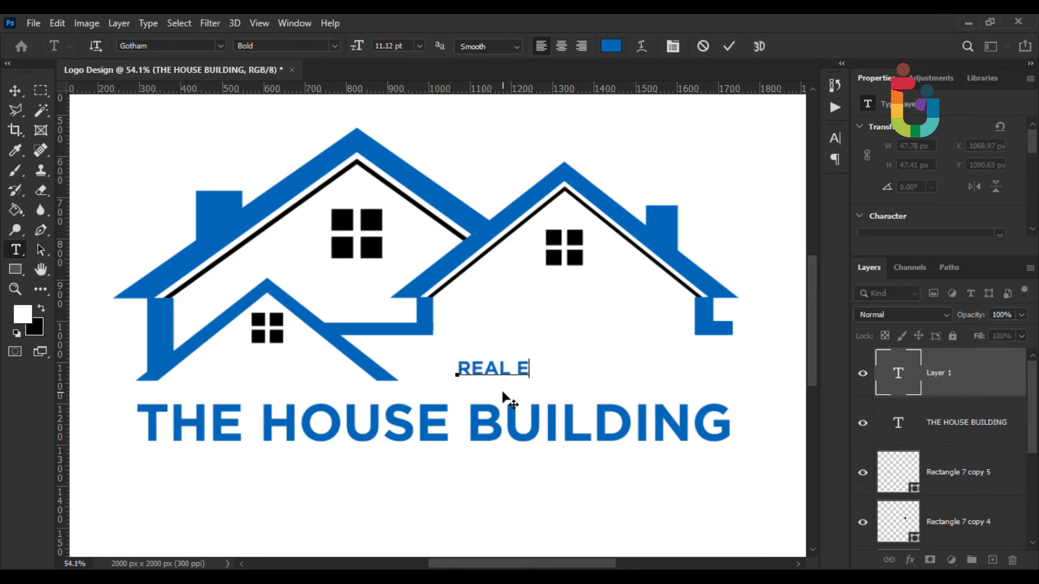
{"action": "type", "text": "e"}
{"action": "key", "text": "ctrl+a"}
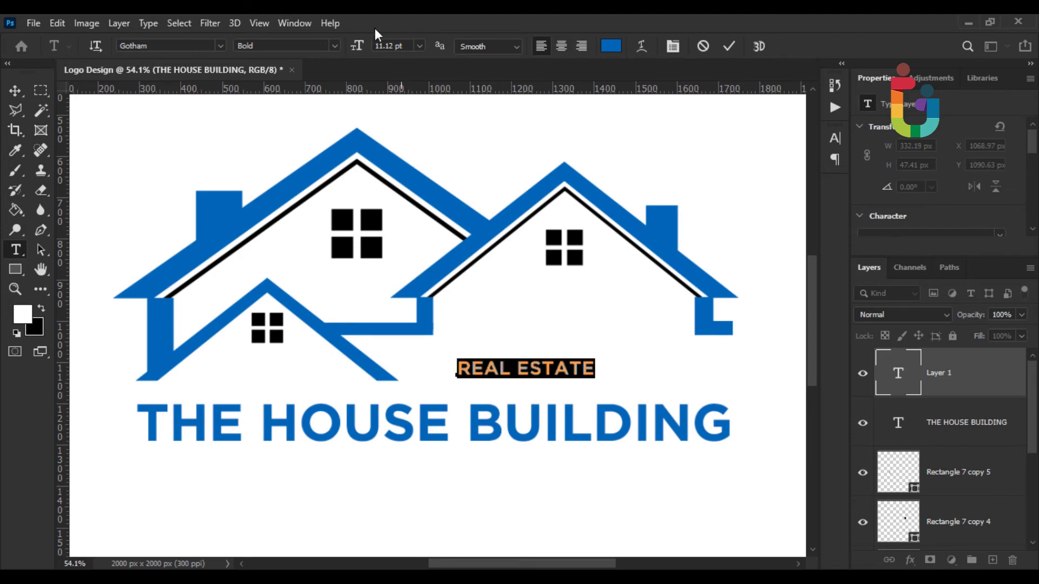
{"action": "left_click", "coordinate": [333, 48]}
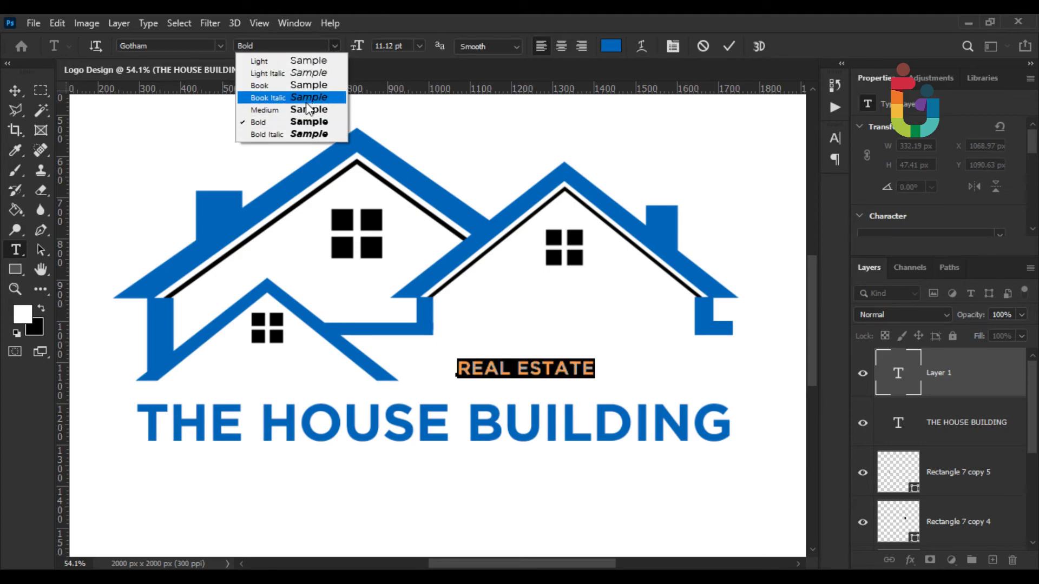
{"action": "left_click", "coordinate": [311, 108]}
{"action": "left_click", "coordinate": [16, 92]}
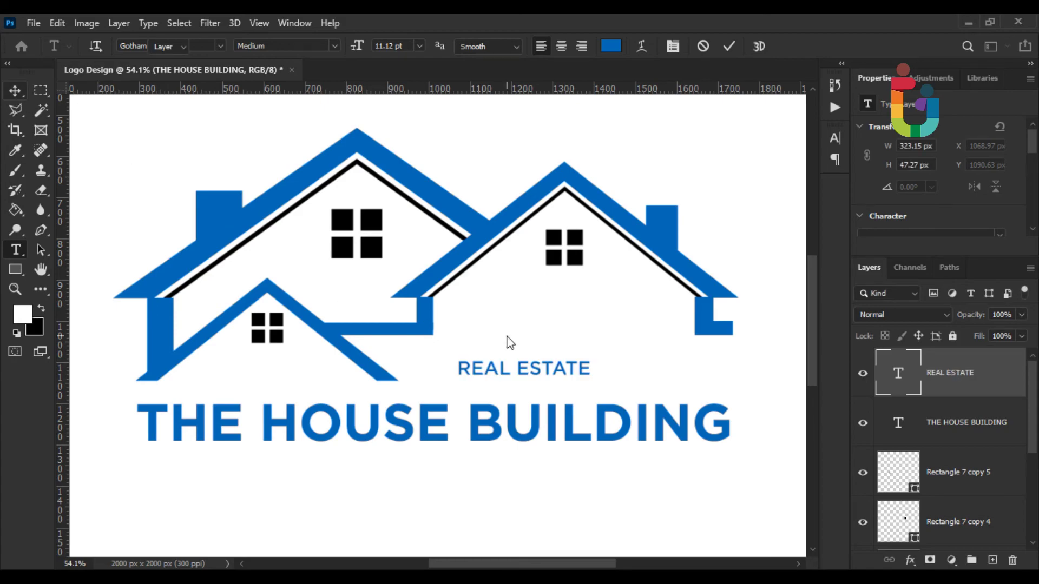
Right-align REAL ESTATE with the headline, scale it to about 138%, and nudge it just above
{"action": "scroll", "coordinate": [575, 383], "scroll_direction": "up", "scroll_amount": 2}
{"action": "left_click_drag", "start_coordinate": [575, 383], "coordinate": [702, 415]}
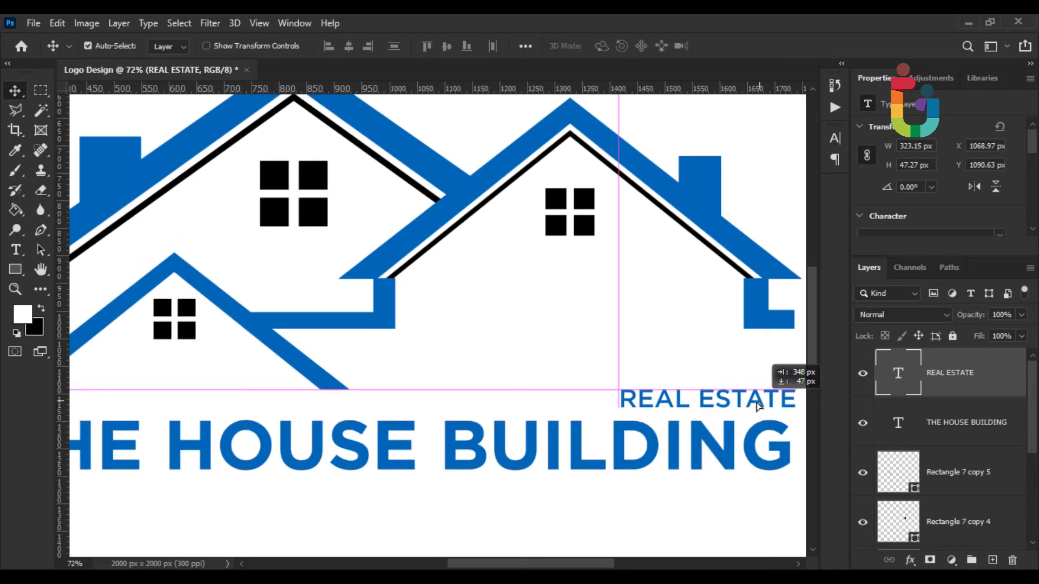
{"action": "left_click_drag", "start_coordinate": [745, 406], "coordinate": [762, 404]}
{"action": "key", "text": "ctrl+t"}
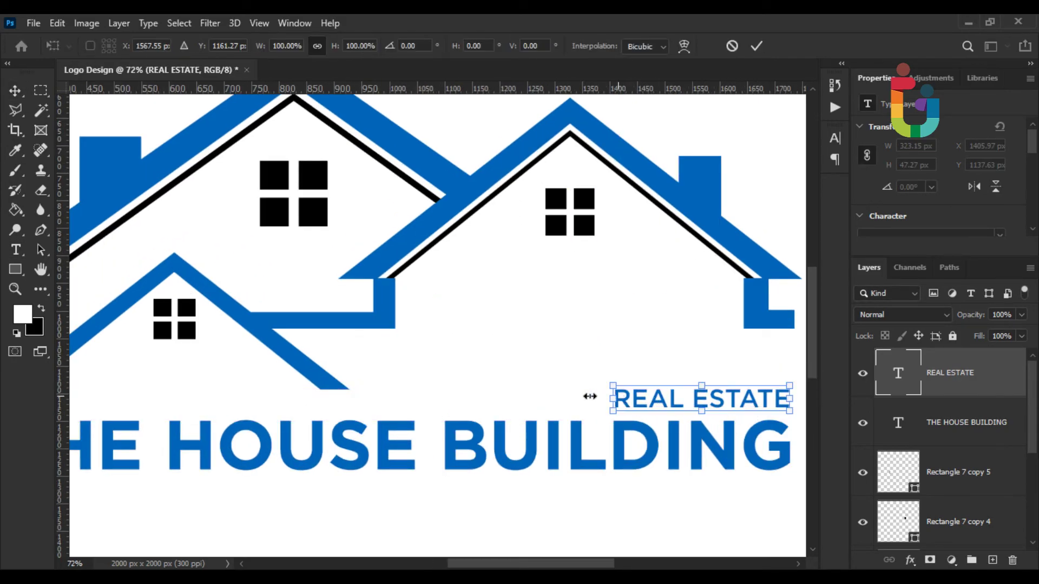
{"action": "left_click_drag", "start_coordinate": [590, 397], "coordinate": [520, 398]}
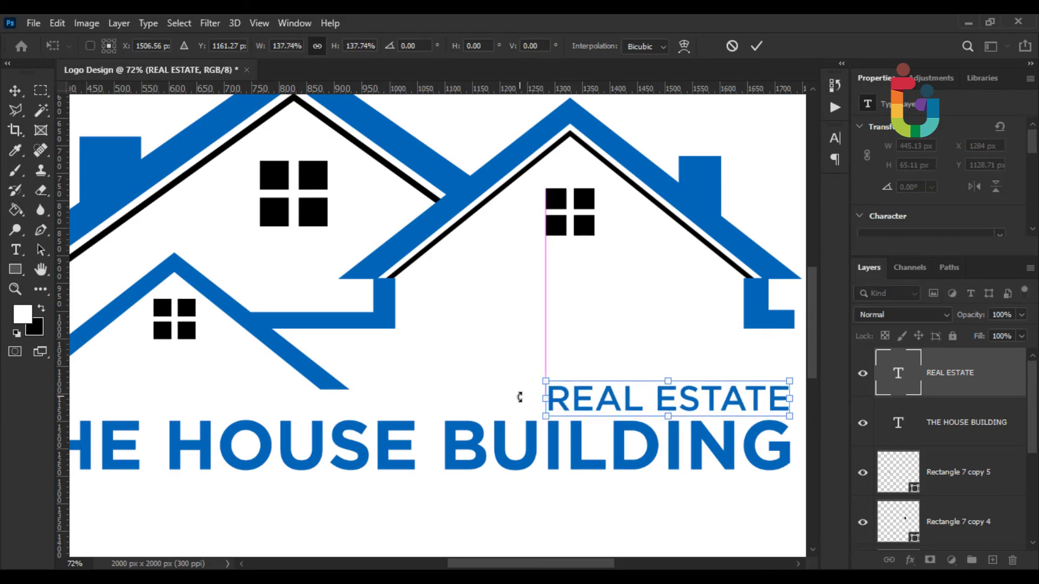
{"action": "key", "text": "Return"}
{"action": "scroll", "coordinate": [772, 413], "scroll_direction": "up", "scroll_amount": 1}
{"action": "left_click_drag", "start_coordinate": [754, 406], "coordinate": [750, 384]}
{"action": "scroll", "coordinate": [777, 471], "scroll_direction": "down", "scroll_amount": 2}
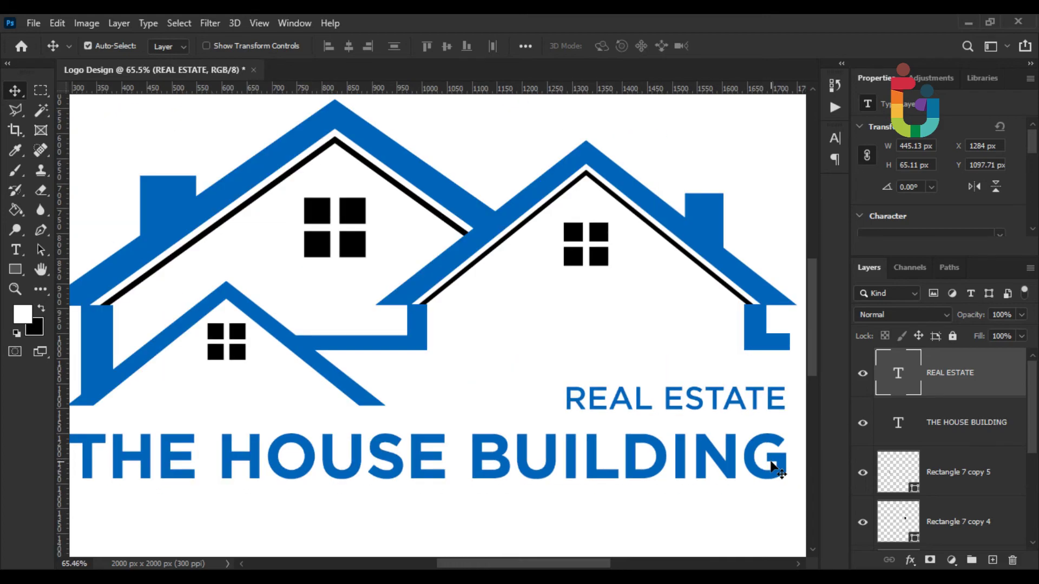
{"action": "scroll", "coordinate": [778, 470], "scroll_direction": "down", "scroll_amount": 2}
{"action": "scroll", "coordinate": [784, 476], "scroll_direction": "down", "scroll_amount": 1}
{"action": "scroll", "coordinate": [755, 465], "scroll_direction": "up", "scroll_amount": 1}
Group the three Rectangle 7 copy window squares into a group named Windows
{"action": "scroll", "coordinate": [944, 439], "scroll_direction": "down", "scroll_amount": 1}
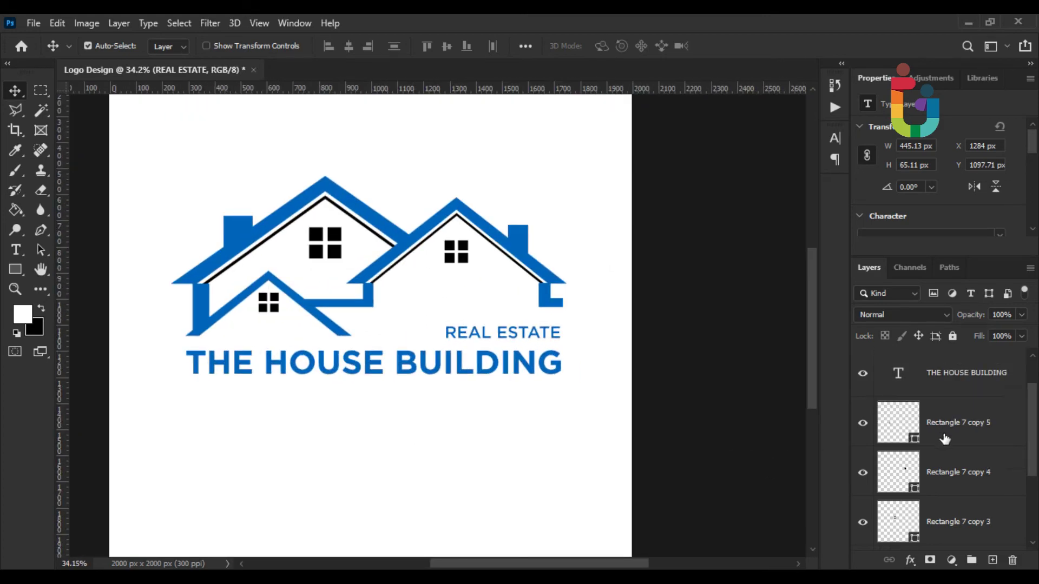
{"action": "scroll", "coordinate": [944, 438], "scroll_direction": "down", "scroll_amount": 3}
{"action": "scroll", "coordinate": [944, 438], "scroll_direction": "up", "scroll_amount": 4}
{"action": "scroll", "coordinate": [944, 441], "scroll_direction": "down", "scroll_amount": 1}
{"action": "scroll", "coordinate": [943, 449], "scroll_direction": "down", "scroll_amount": 3}
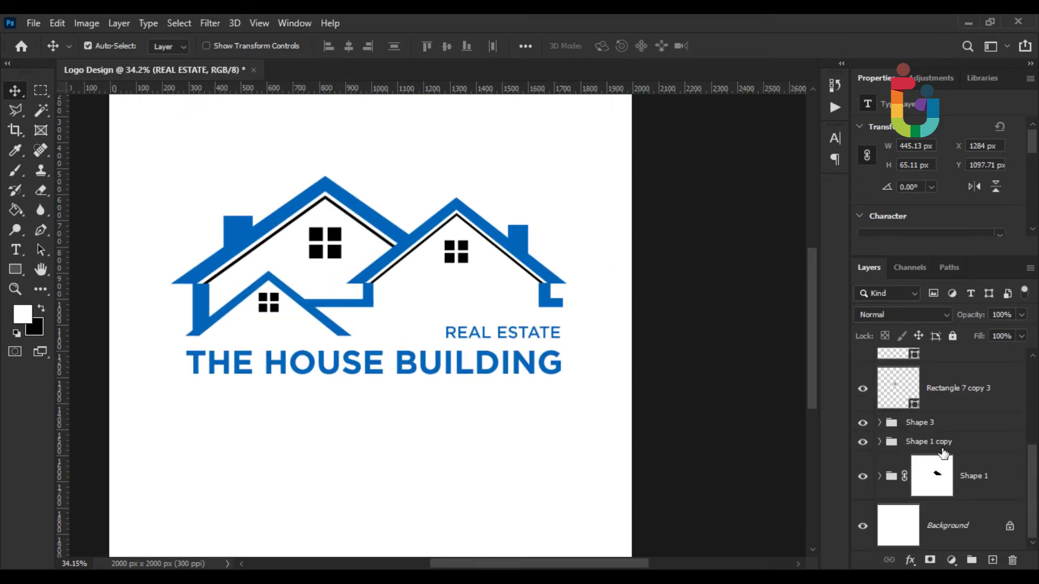
{"action": "scroll", "coordinate": [943, 454], "scroll_direction": "up", "scroll_amount": 2}
{"action": "left_click", "coordinate": [939, 398]}
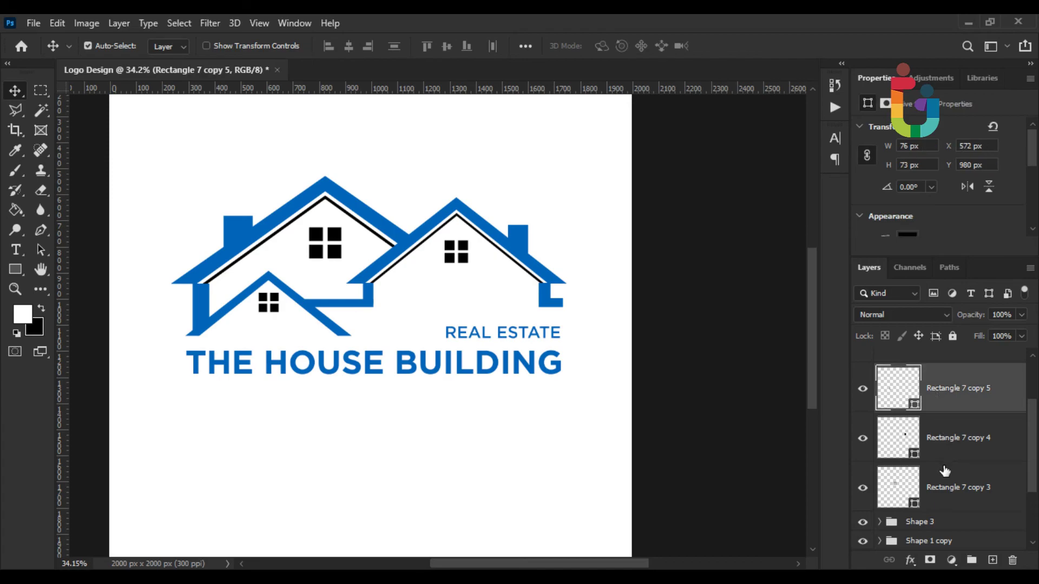
{"action": "left_click", "coordinate": [943, 489], "text": "shift"}
{"action": "left_click", "coordinate": [972, 560]}
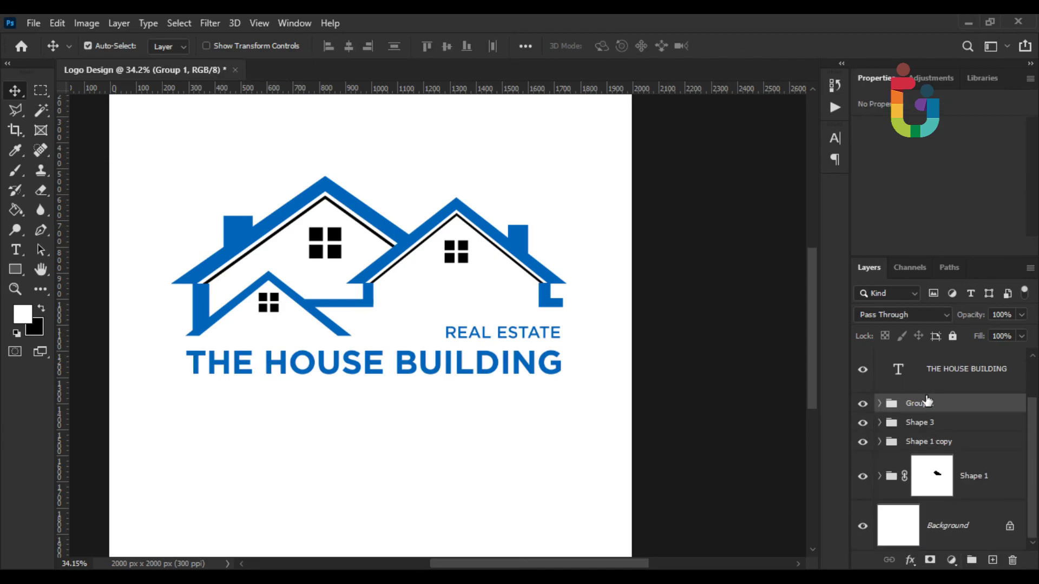
{"action": "double_click", "coordinate": [921, 406]}
{"action": "type", "text": "ws"}
{"action": "key", "text": "Return"}
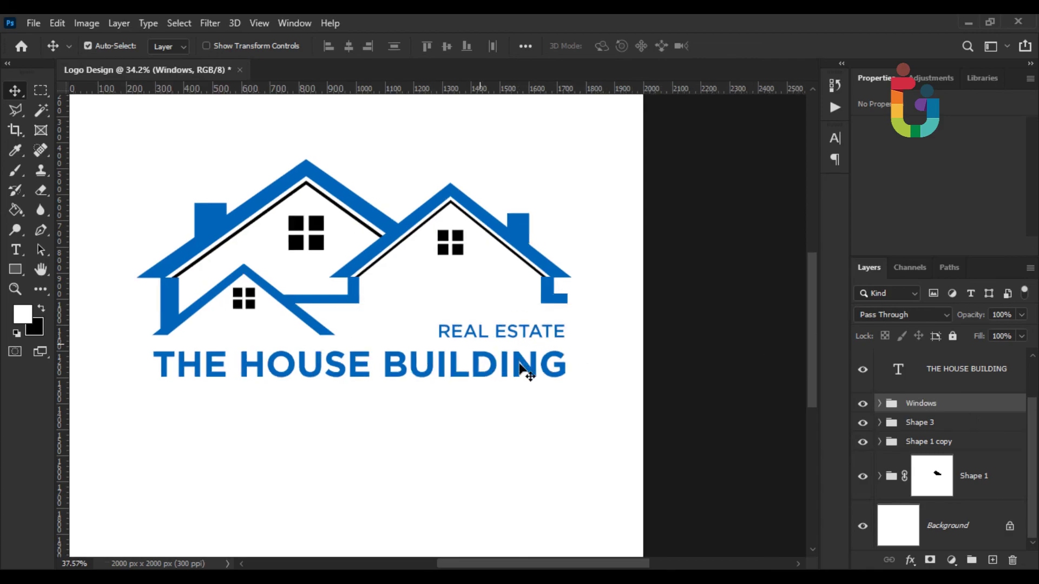
Group all logo layers, from the text down to Shape 1, into a group named Logo
{"action": "scroll", "coordinate": [536, 389], "scroll_direction": "up", "scroll_amount": 1}
{"action": "scroll", "coordinate": [558, 417], "scroll_direction": "down", "scroll_amount": 2}
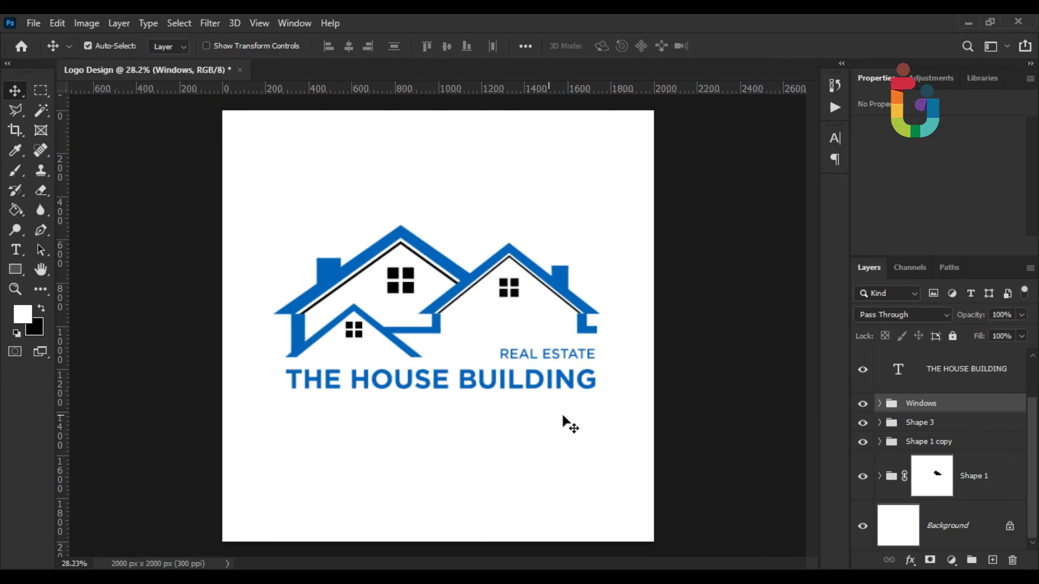
{"action": "left_click", "coordinate": [959, 379]}
{"action": "scroll", "coordinate": [968, 509], "scroll_direction": "up", "scroll_amount": 1}
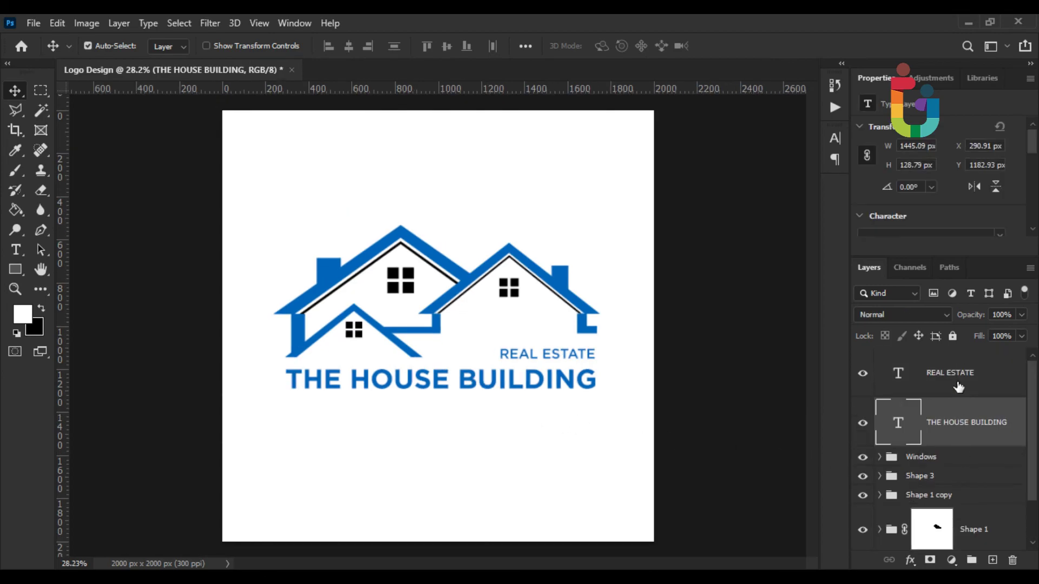
{"action": "key", "text": "alt+bracketright"}
{"action": "scroll", "coordinate": [970, 541], "scroll_direction": "down", "scroll_amount": 1}
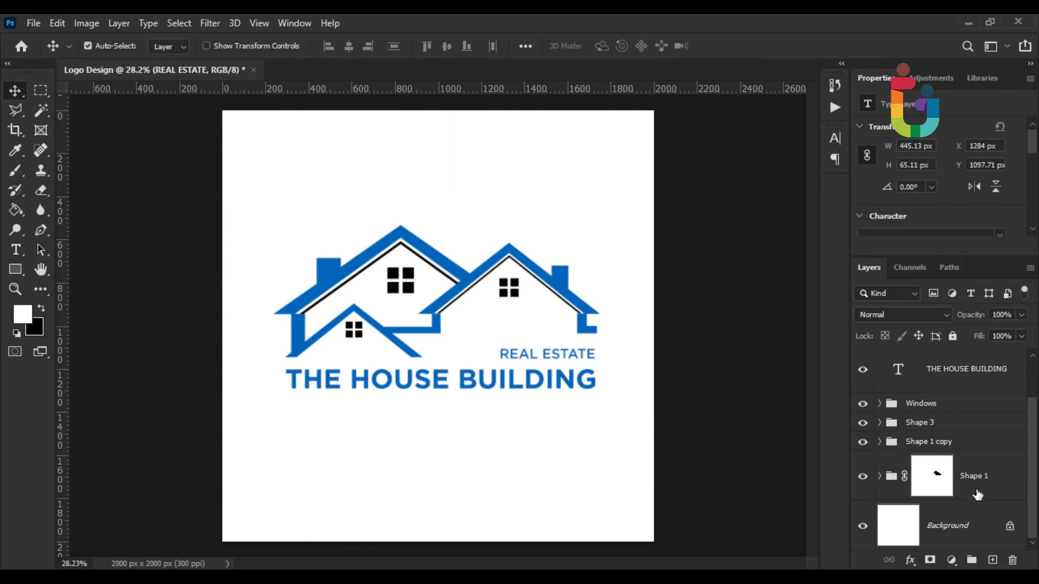
{"action": "left_click", "coordinate": [976, 492], "text": "shift"}
{"action": "left_click", "coordinate": [972, 563]}
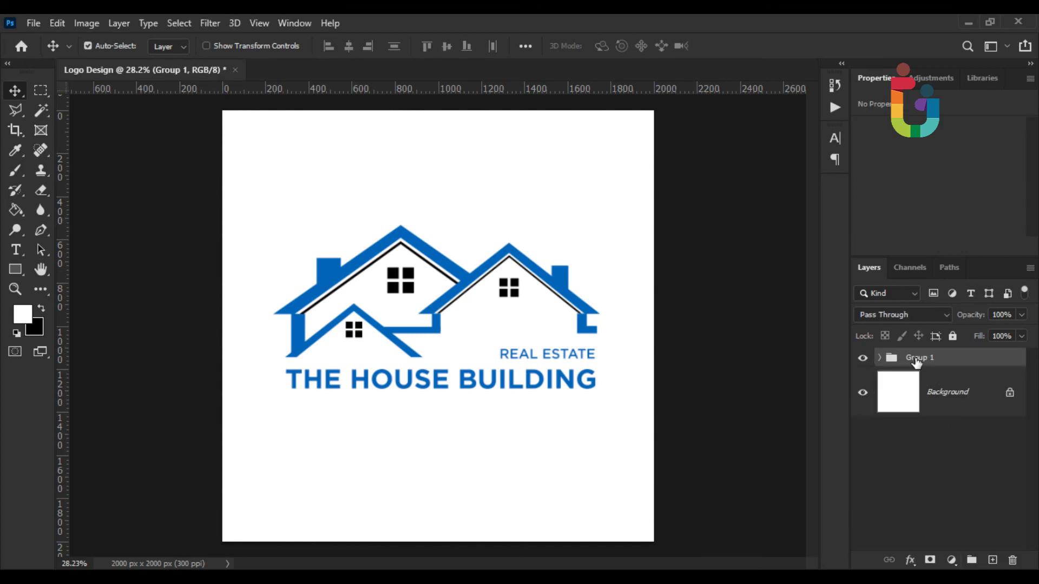
{"action": "type", "text": "Logo"}
{"action": "key", "text": "Return"}
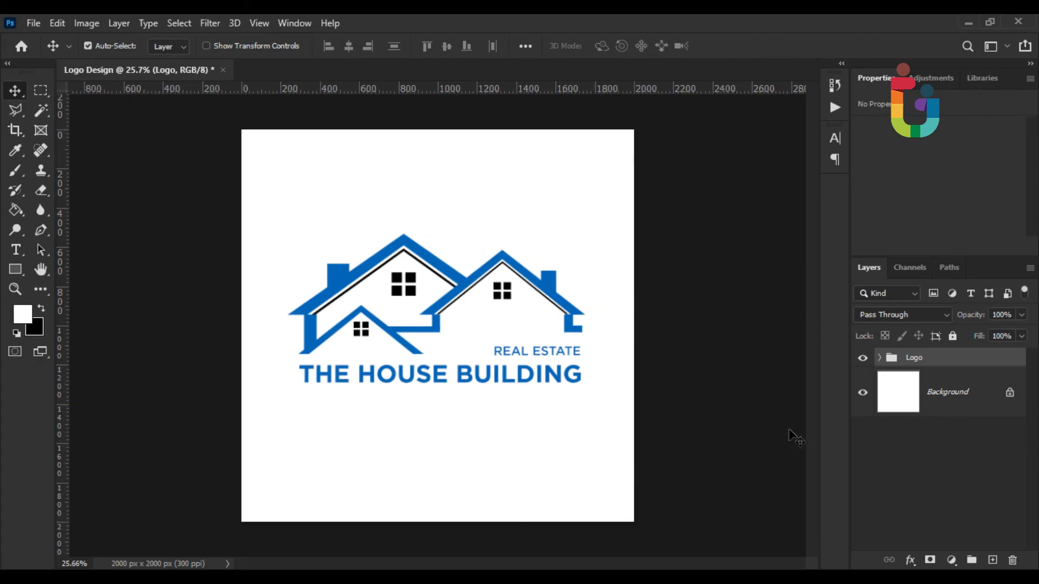
Centre the Logo group on the canvas, then clear the selection
{"action": "scroll", "coordinate": [774, 442], "scroll_direction": "down", "scroll_amount": 1}
{"action": "key", "text": "ctrl+a"}
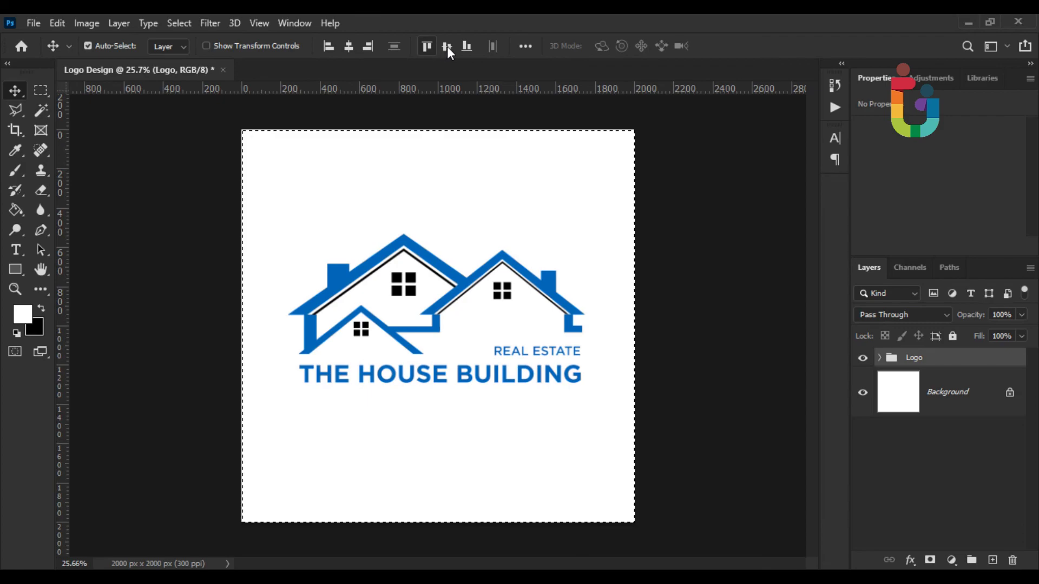
{"action": "key", "text": "ctrl+d"}
{"action": "left_click", "coordinate": [941, 443]}
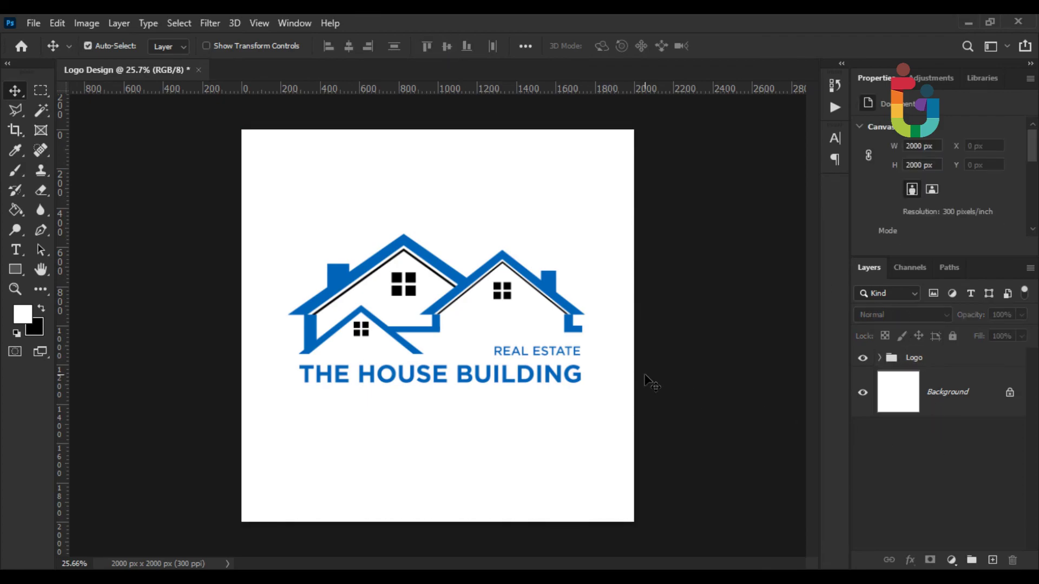